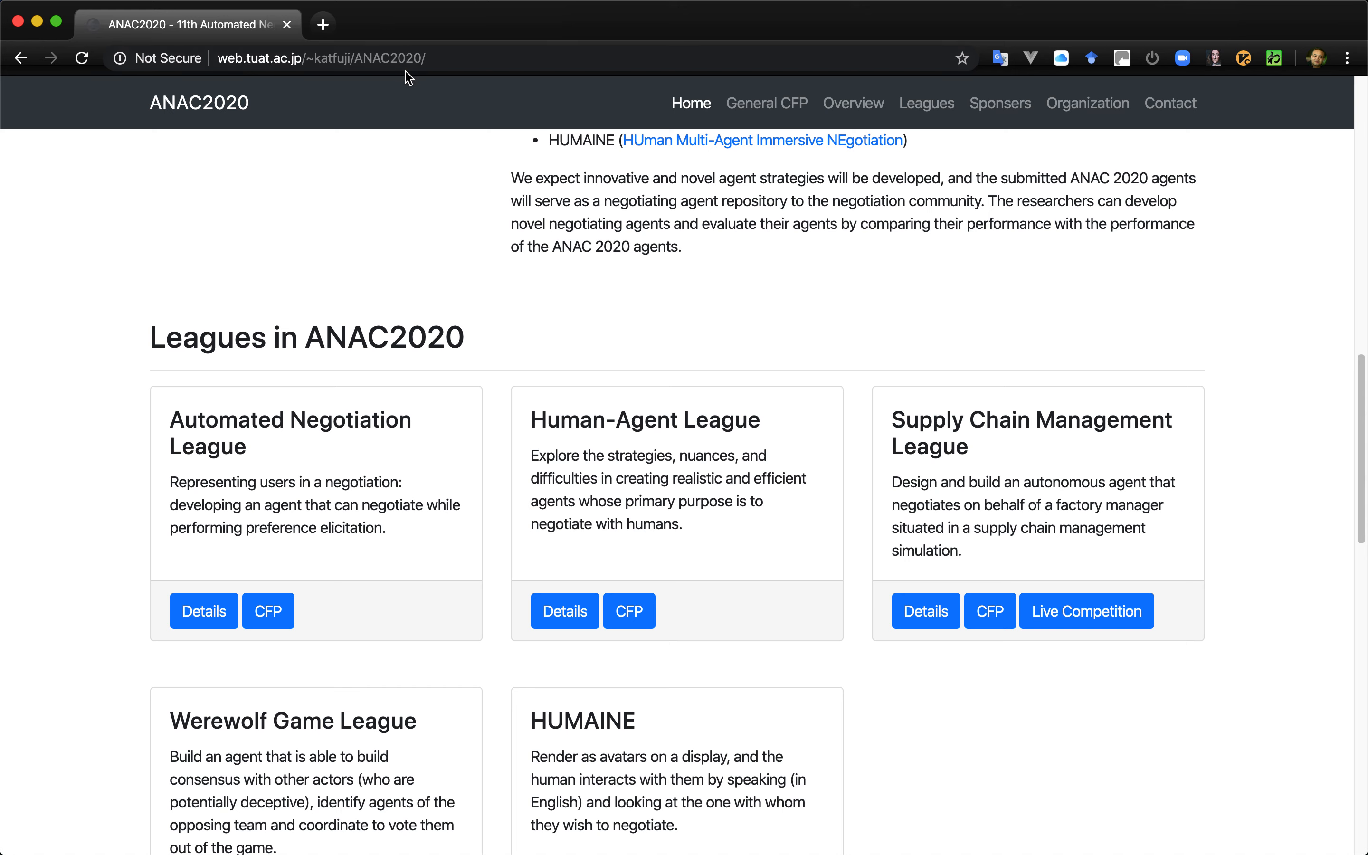
# - Open the Supply Chain Management League's live competition site and examine its leader boards and the Standard and Collusion track charts
pyautogui.click(1077, 618)
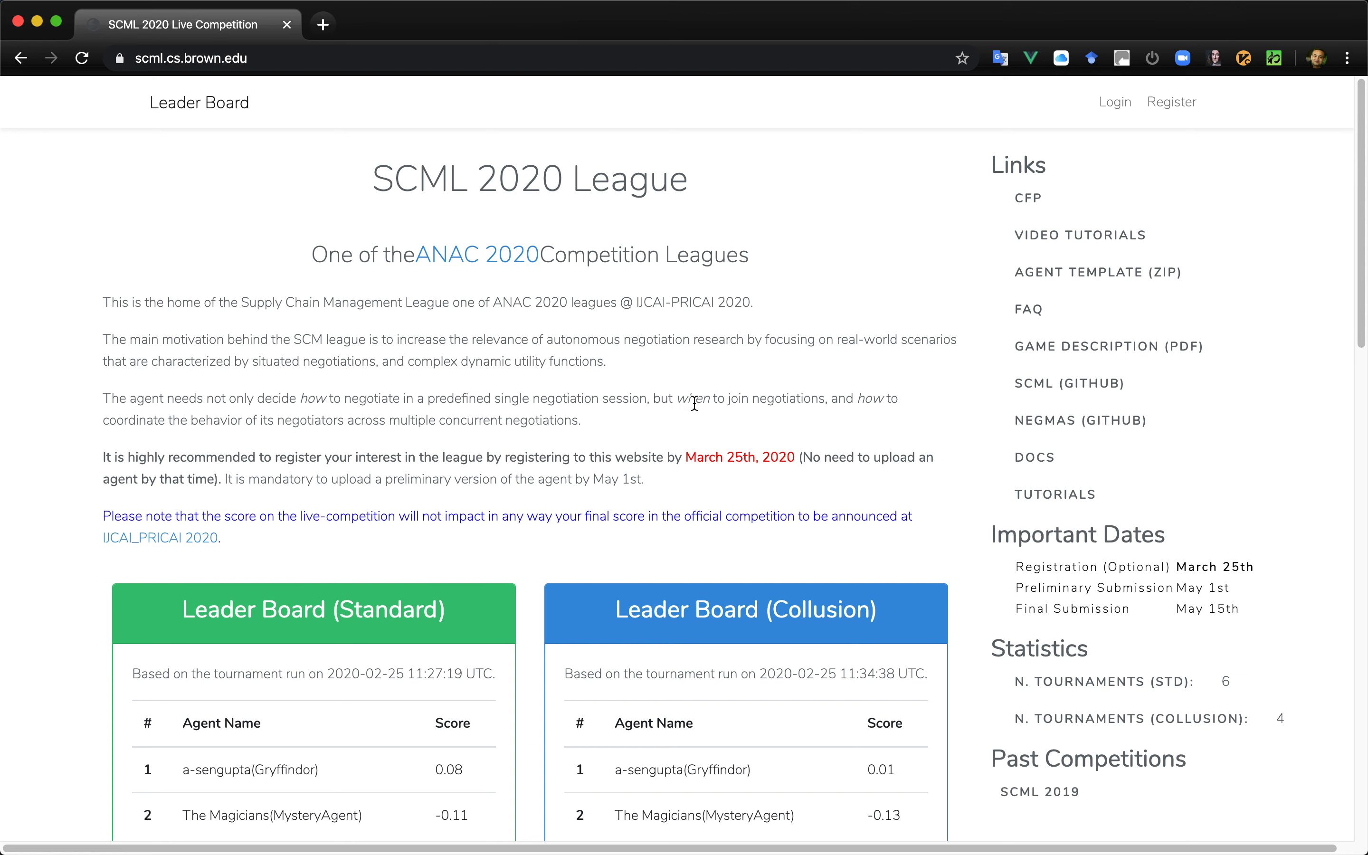
pyautogui.scroll(-5, 694, 403)
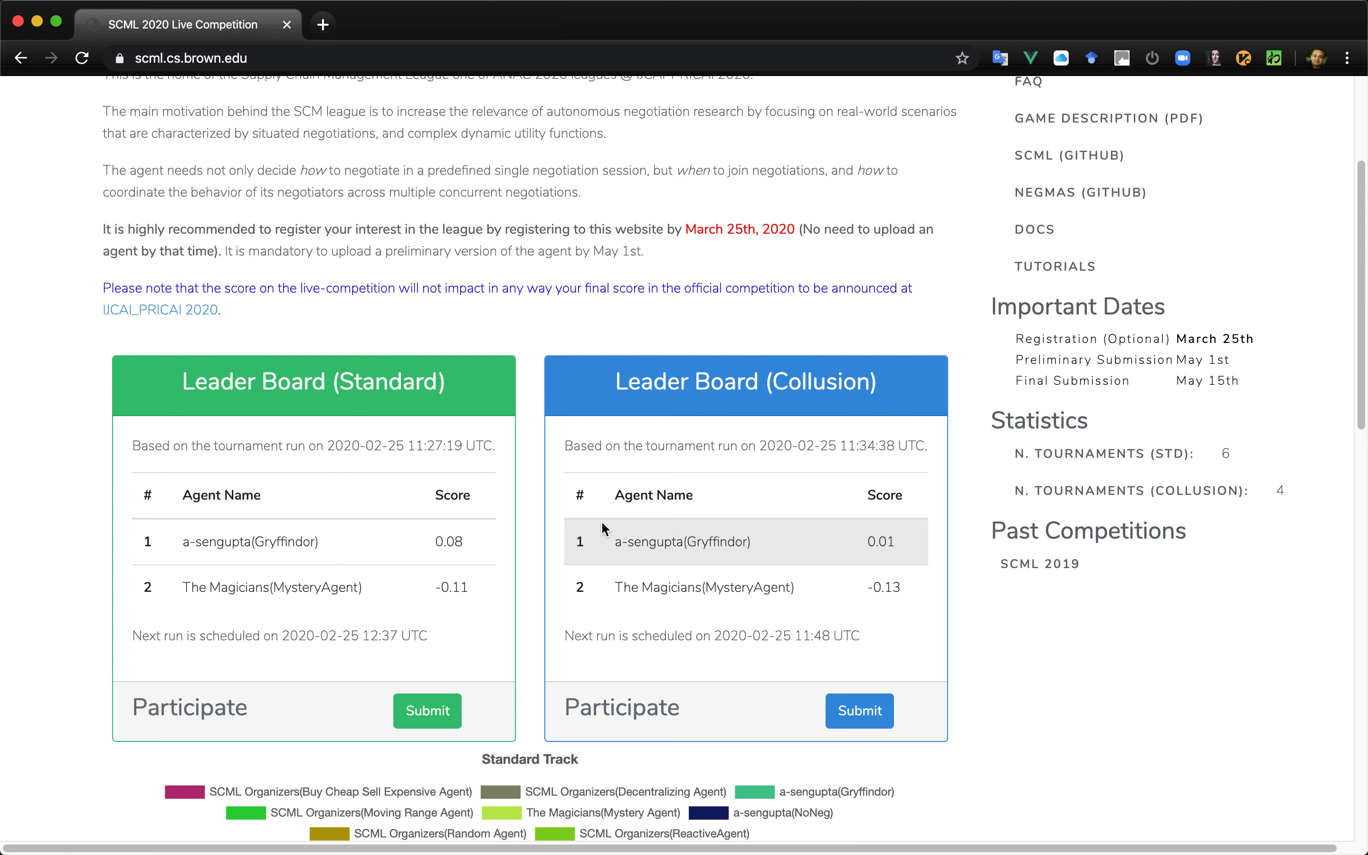
pyautogui.scroll(-6, 602, 525)
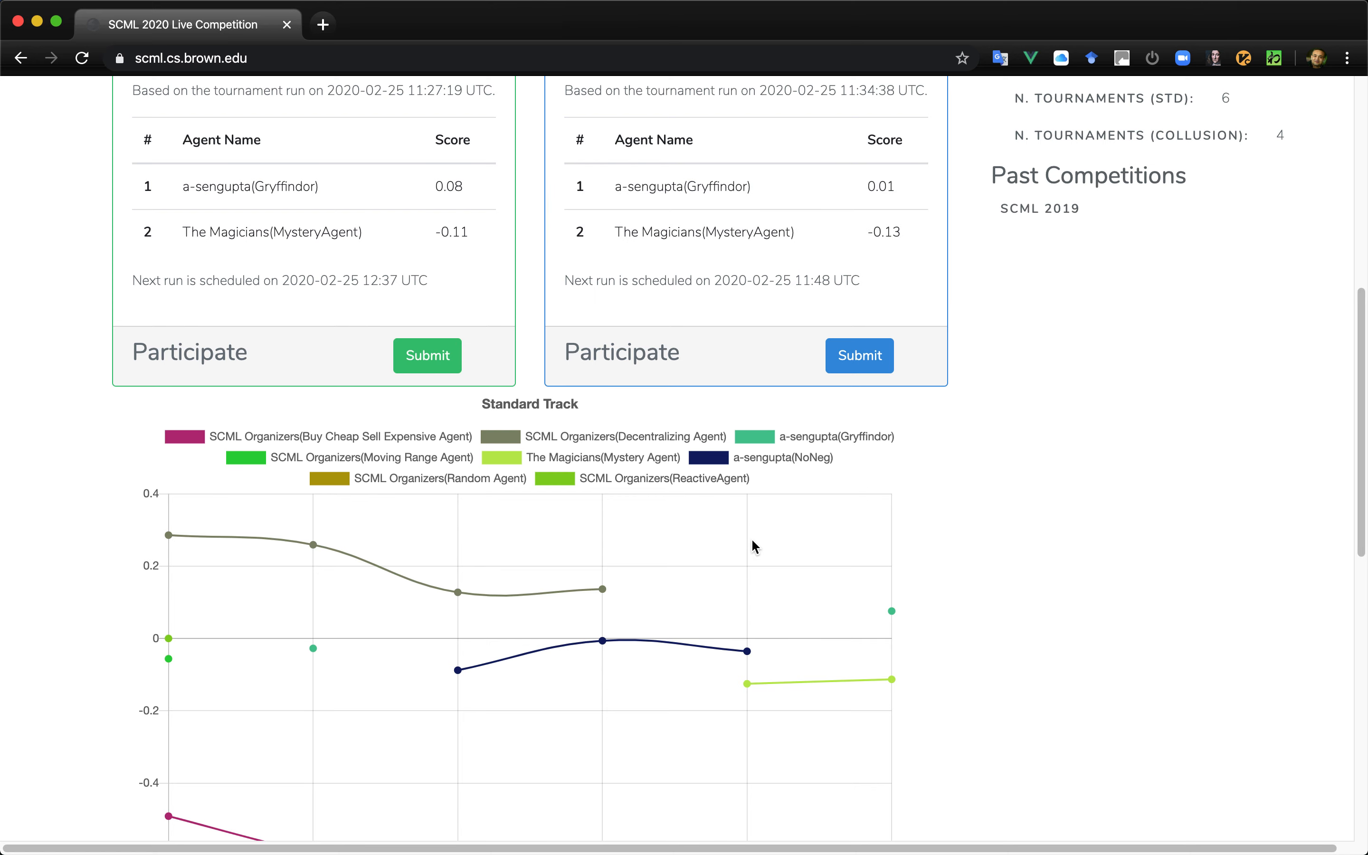
pyautogui.scroll(-5, 752, 541)
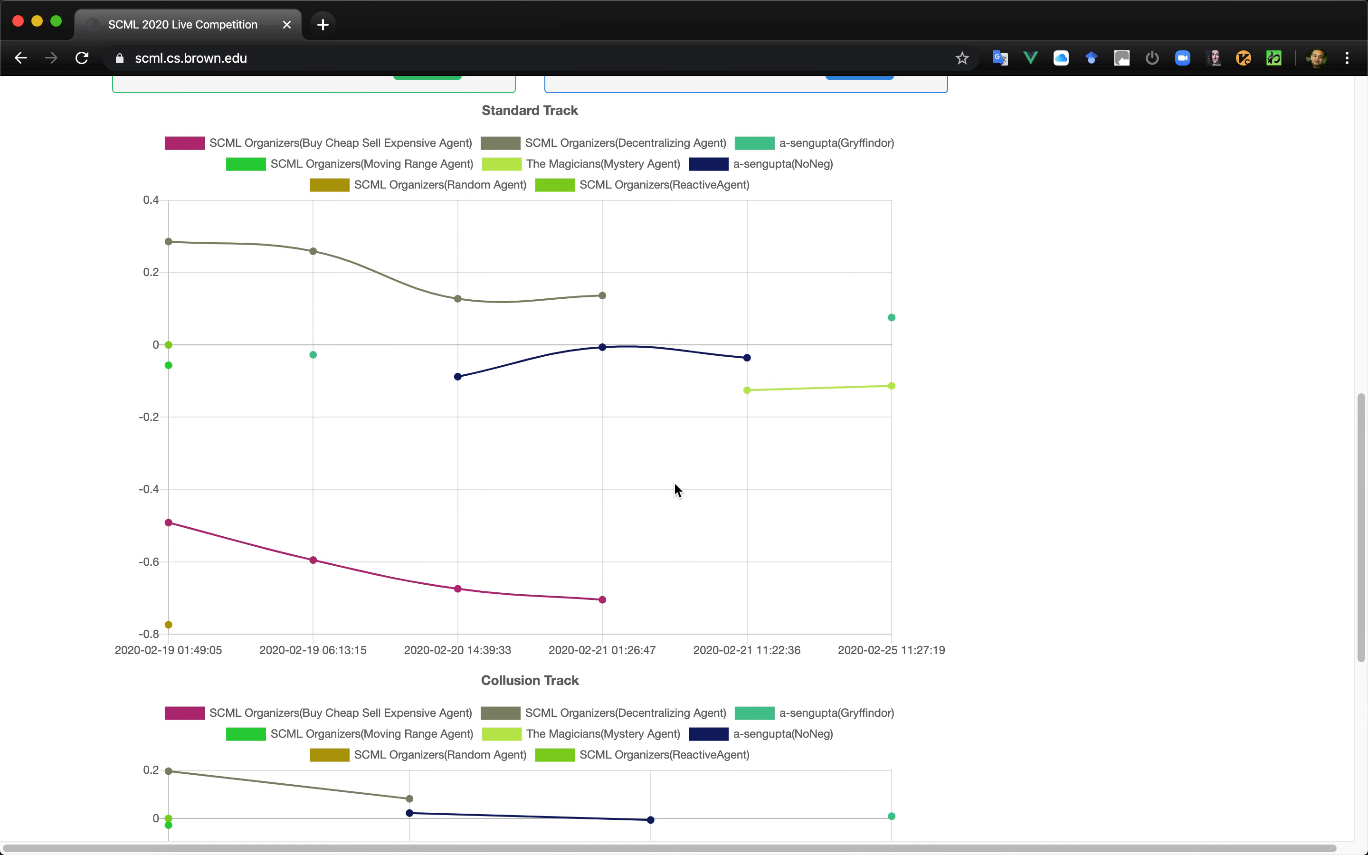
pyautogui.scroll(-10, 675, 485)
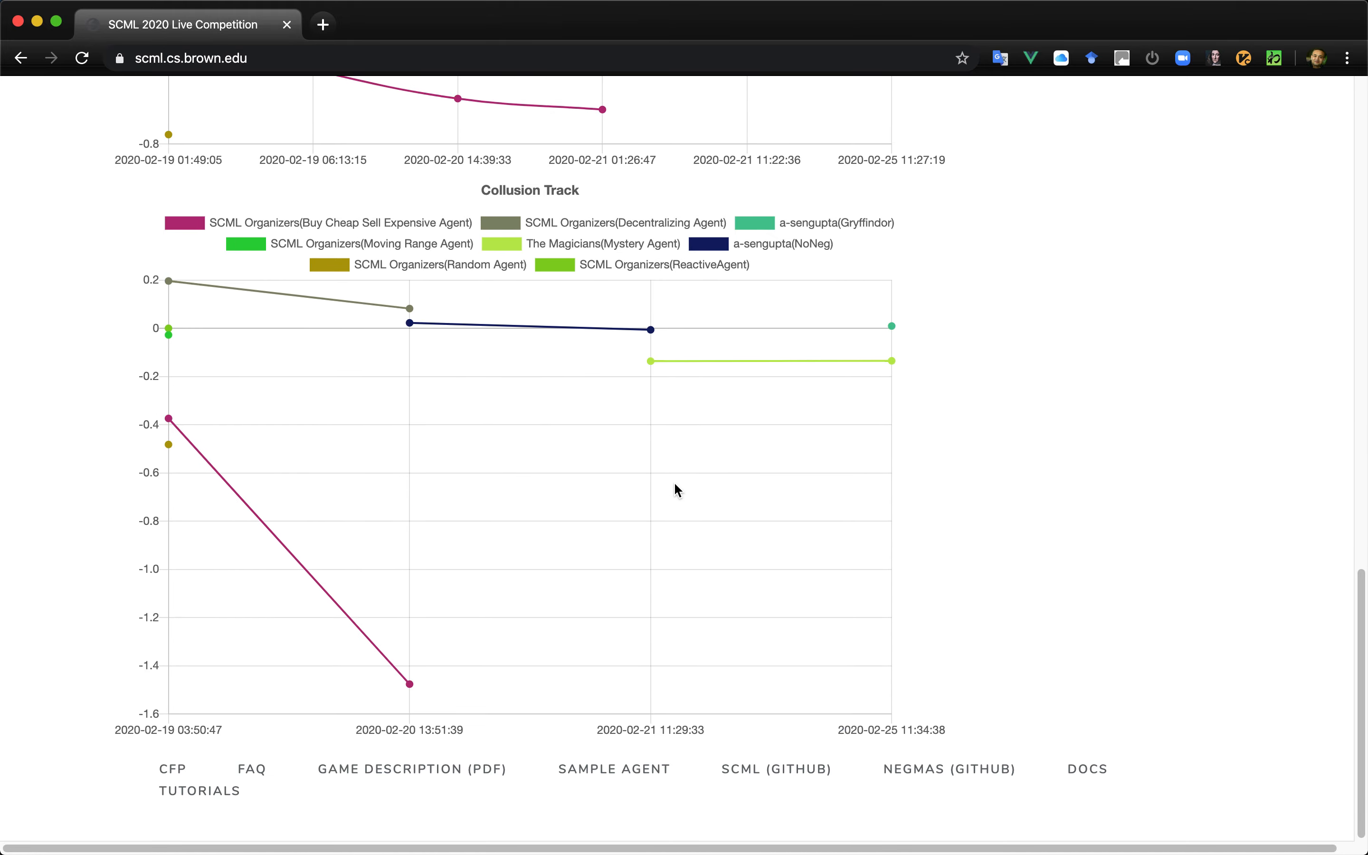
pyautogui.scroll(20, 675, 484)
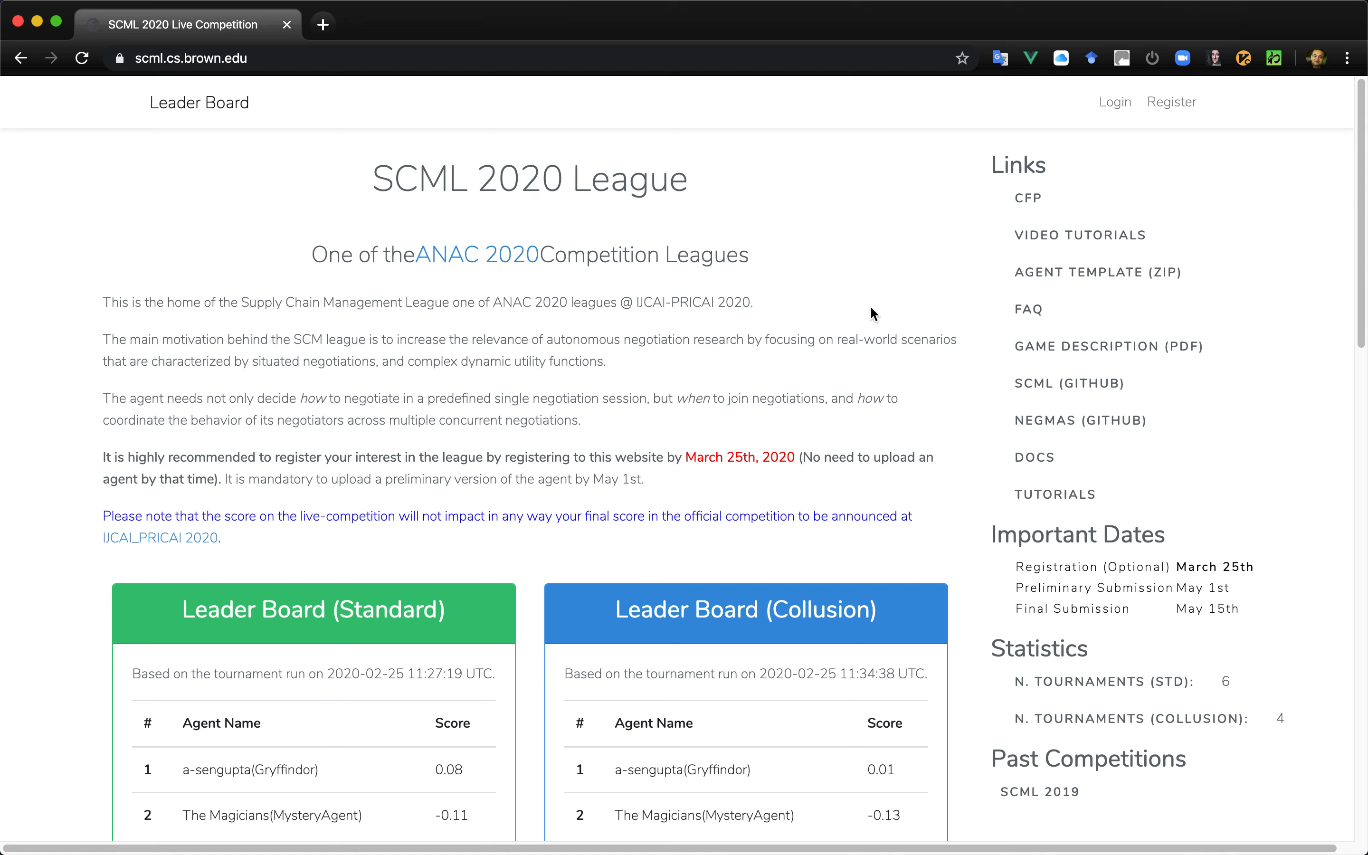
pyautogui.click(1180, 112)
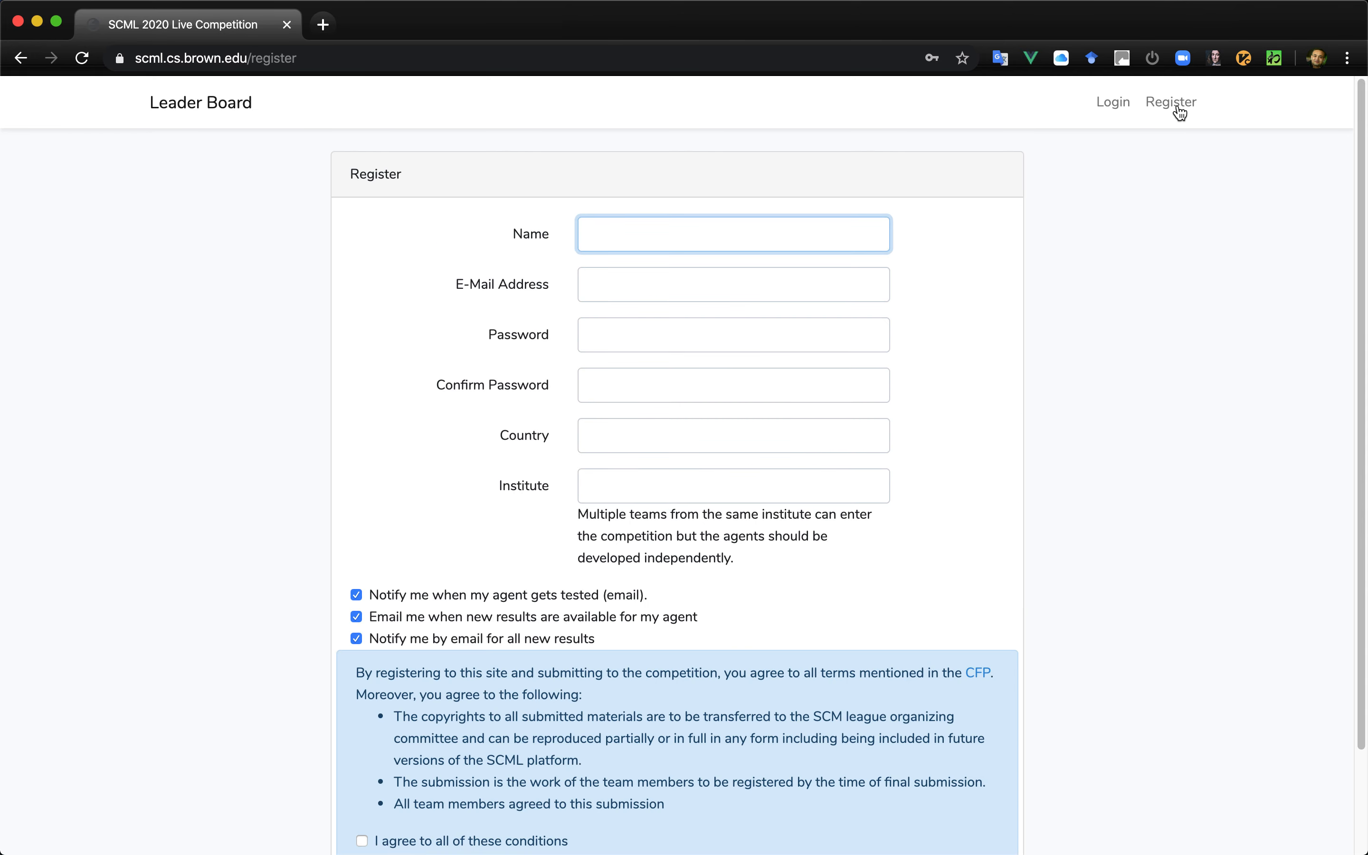
pyautogui.write('Ya')
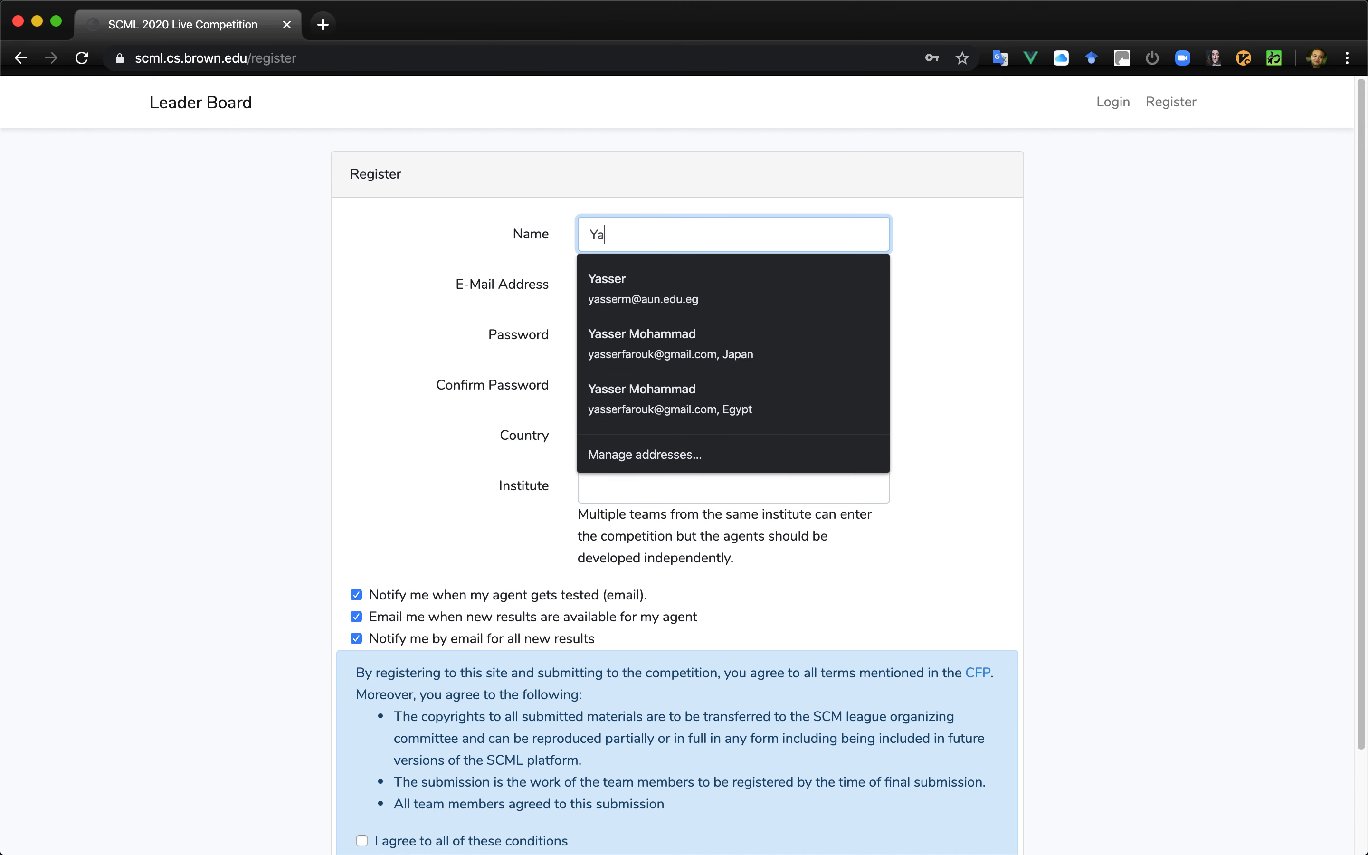
pyautogui.press('Down')
pyautogui.press('Down')
pyautogui.press('Down')
pyautogui.press('Up')
pyautogui.press('Return')
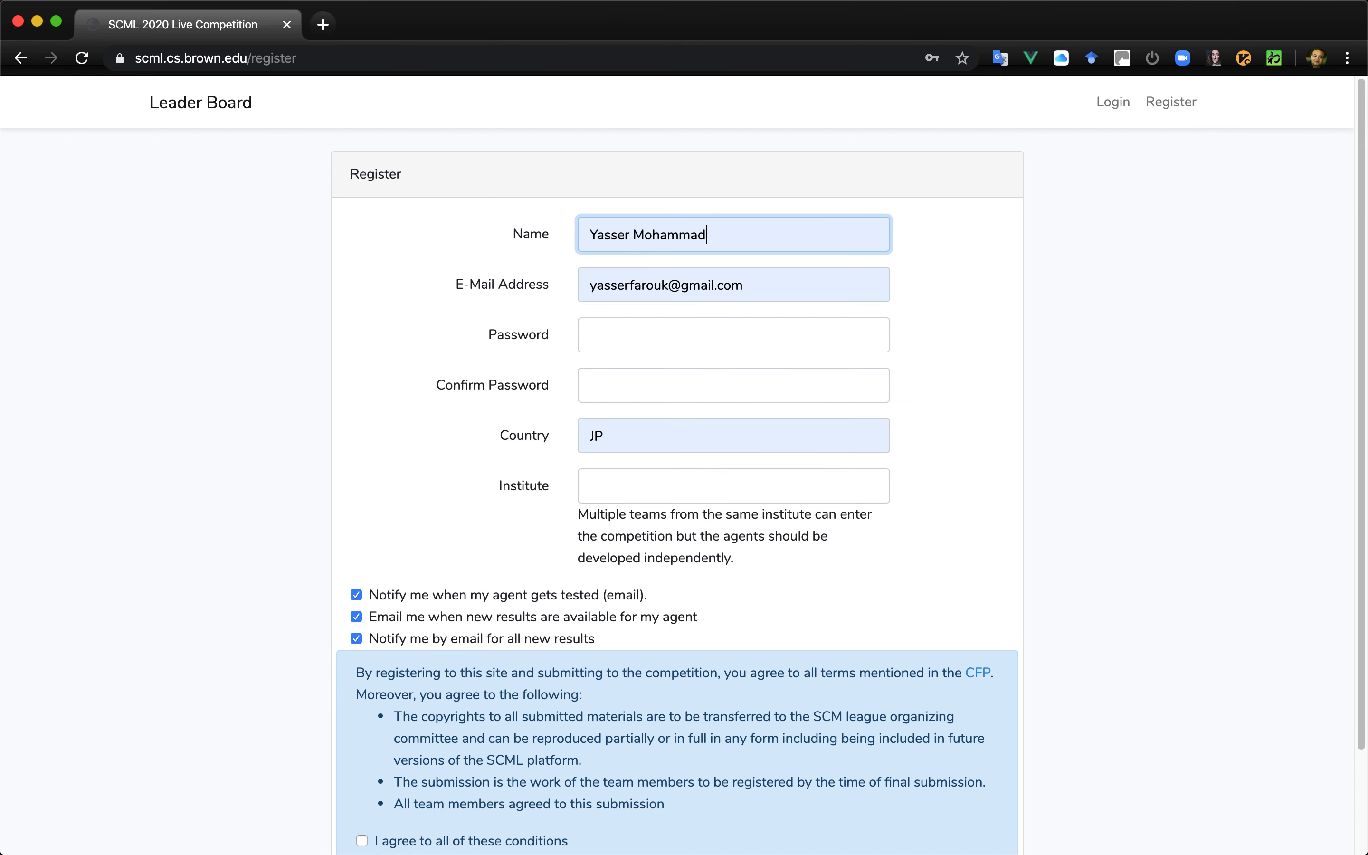
pyautogui.press('Tab')
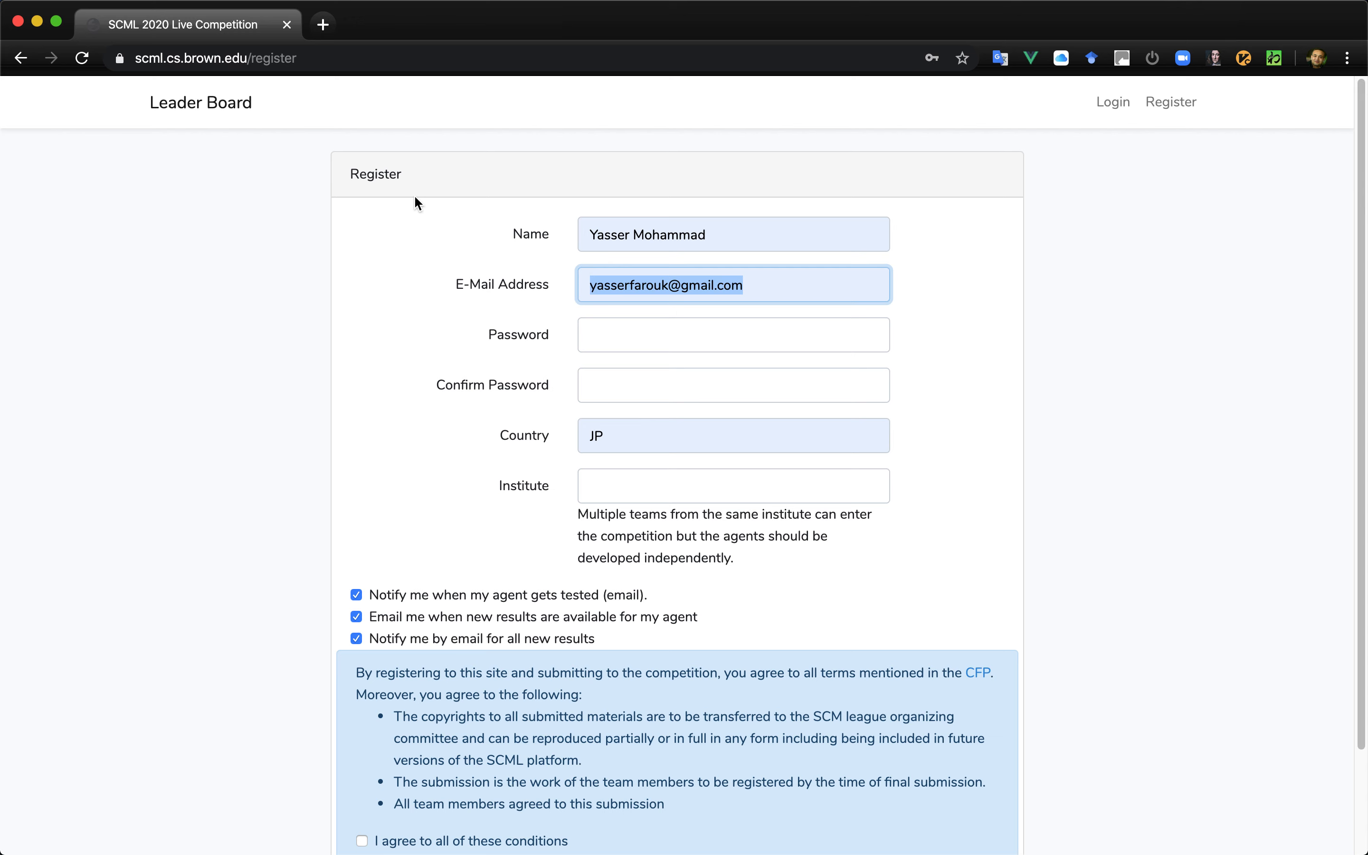
# - Go to the scml2020.test site and open its registration form
pyautogui.click(468, 54)
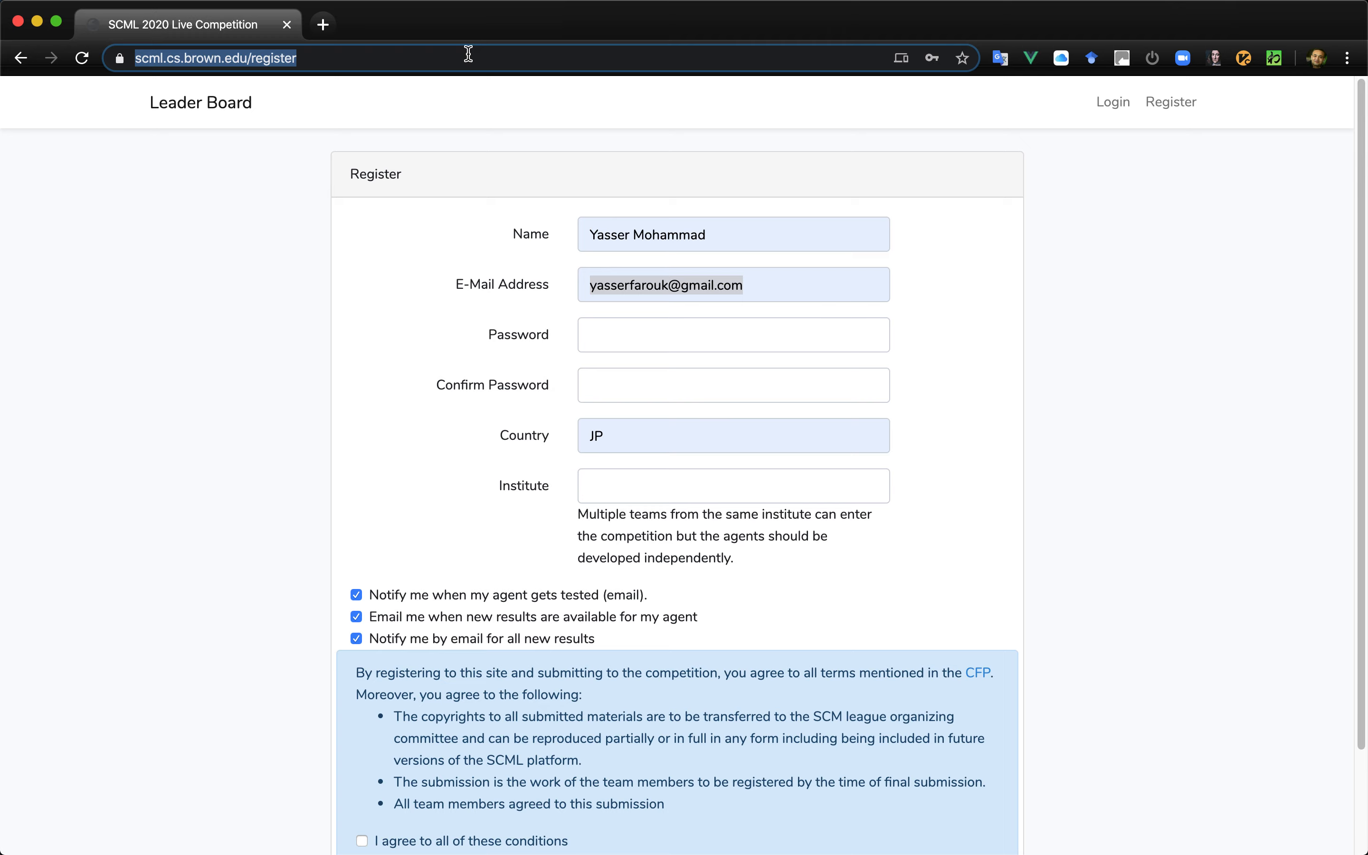
pyautogui.write('scml2020.test')
pyautogui.press('Return')
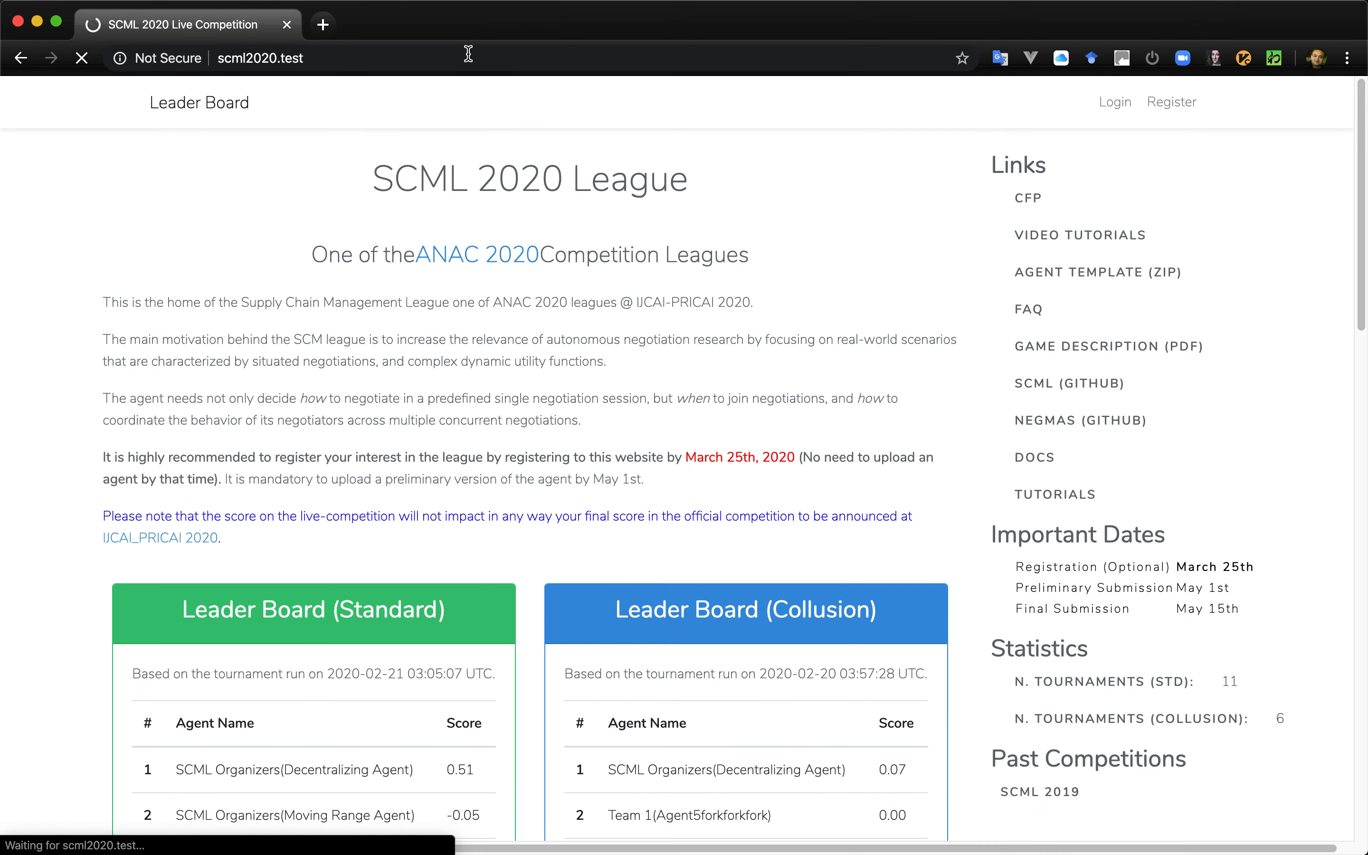
pyautogui.click(1175, 102)
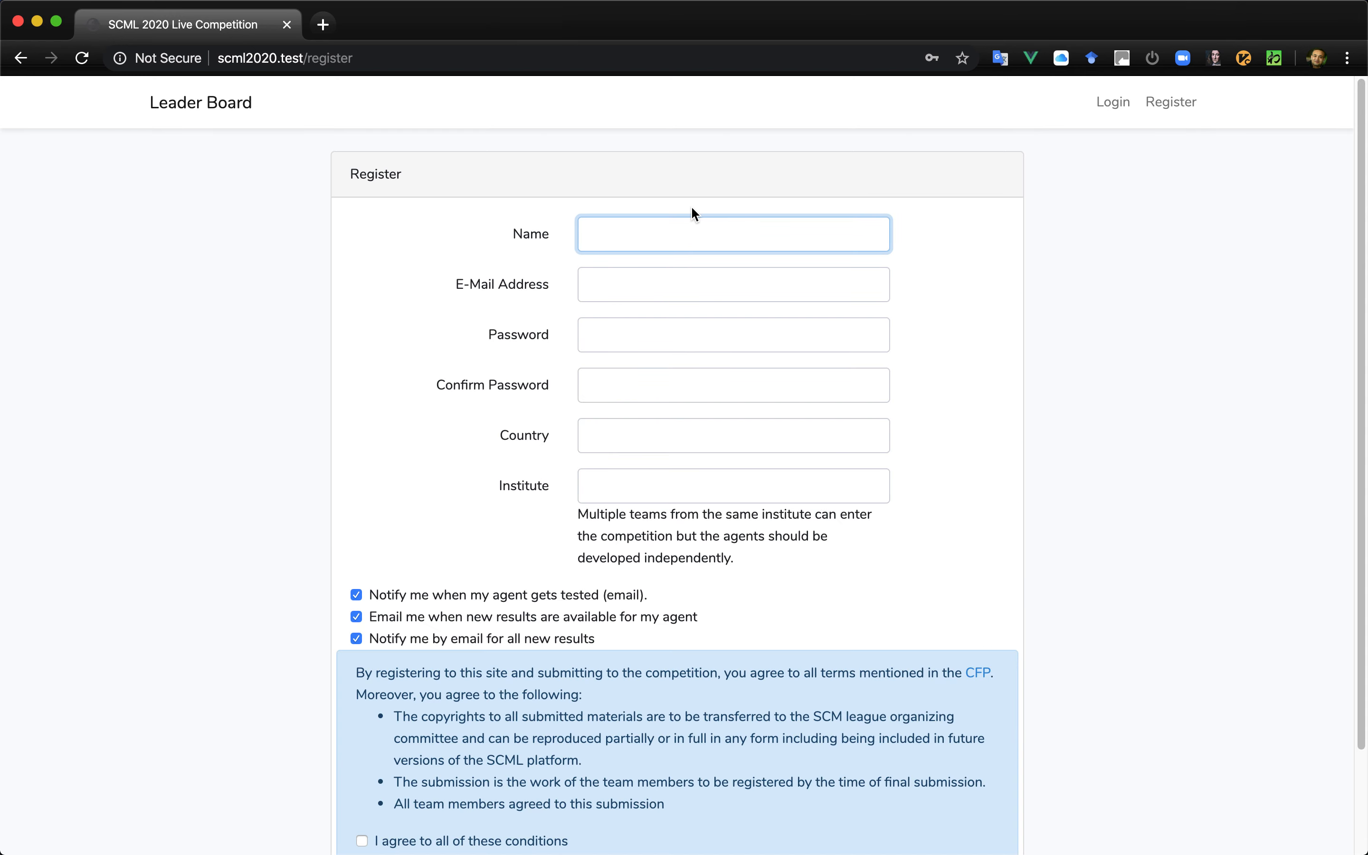
# - Enter the participant's full name and e-mail address in the registration form
pyautogui.write('Yasser Moha')
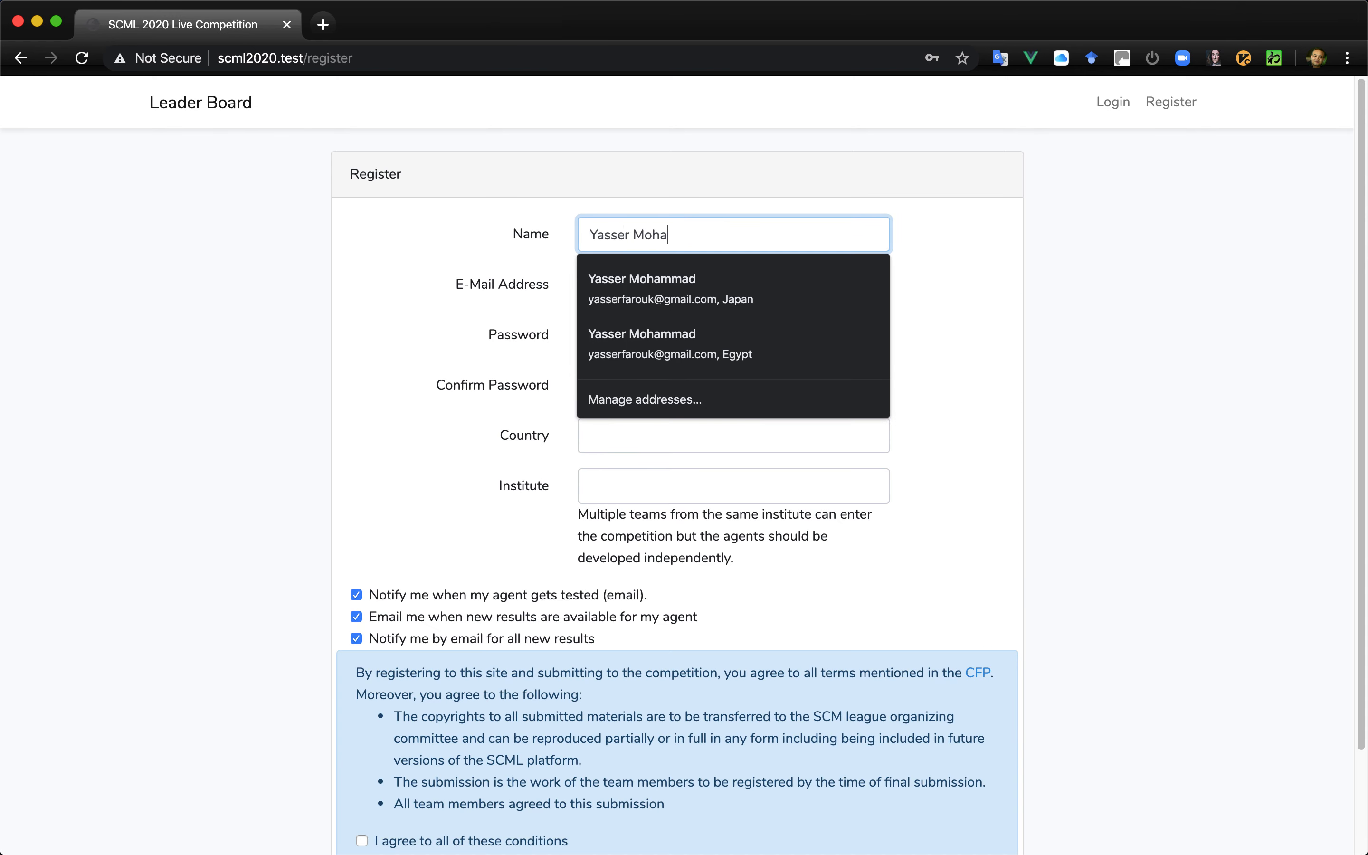
pyautogui.write('mmad')
pyautogui.press('Tab')
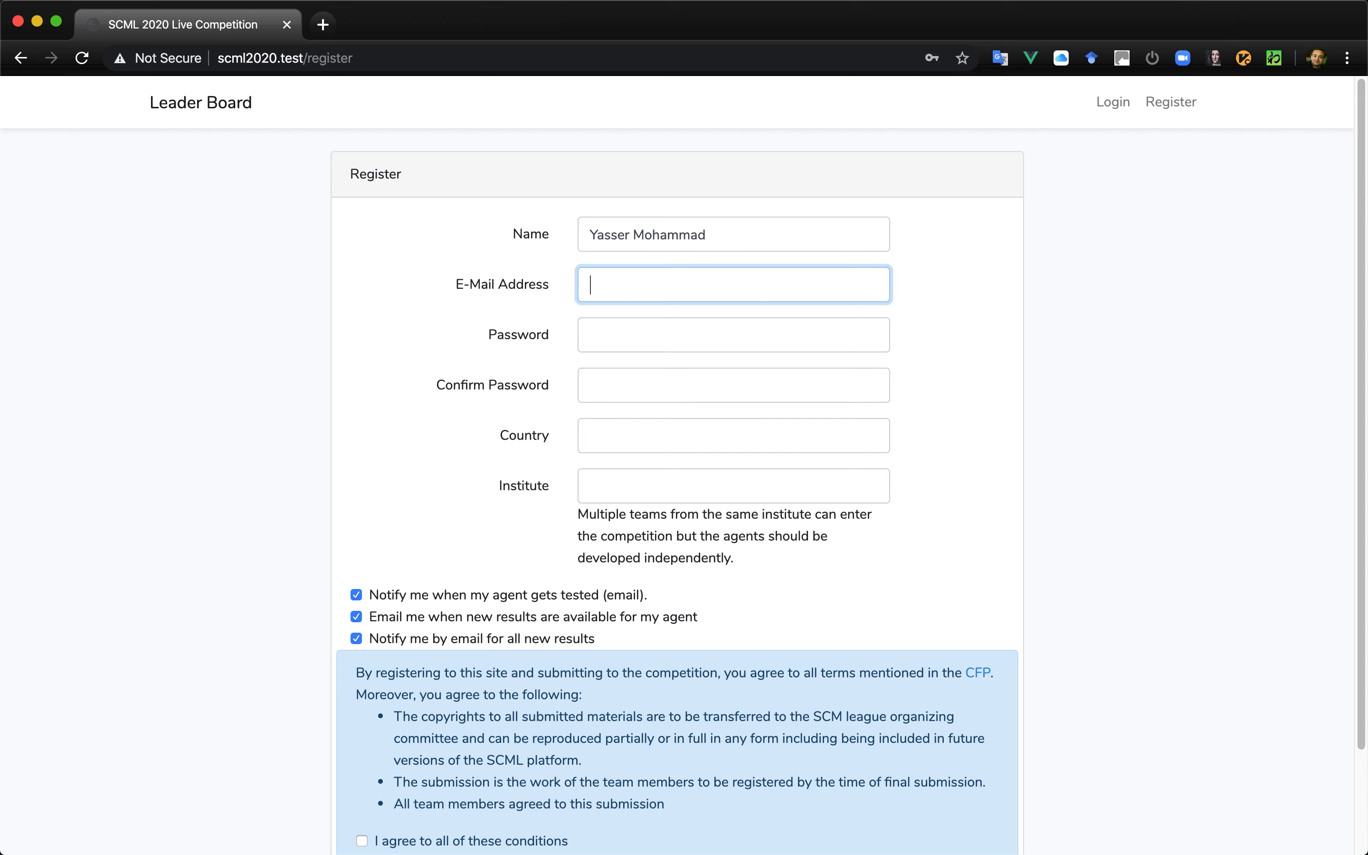
pyautogui.write('anhthing@anywhere.com')
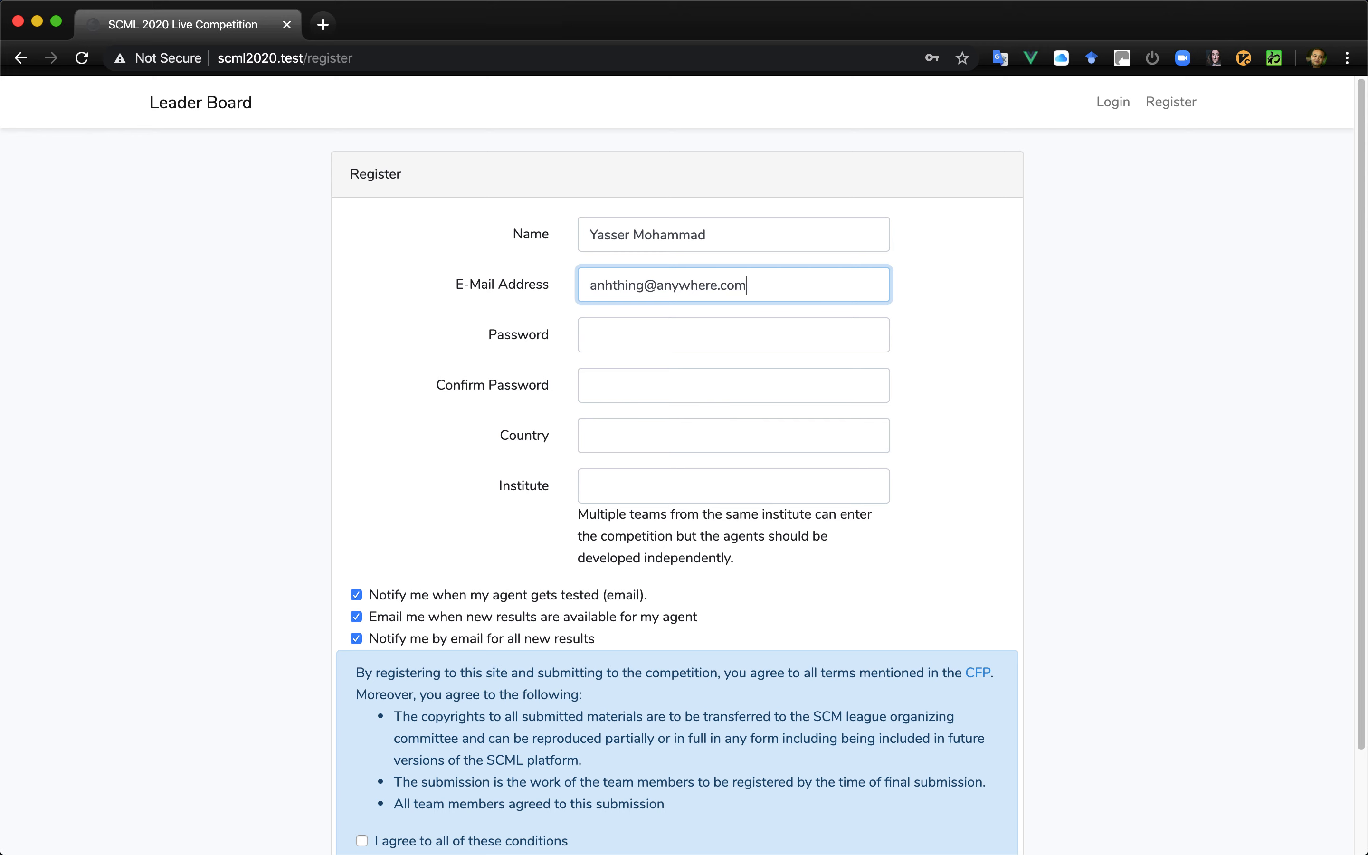
# - Enter the account password and repeat it in the Confirm Password field
pyautogui.press('Tab')
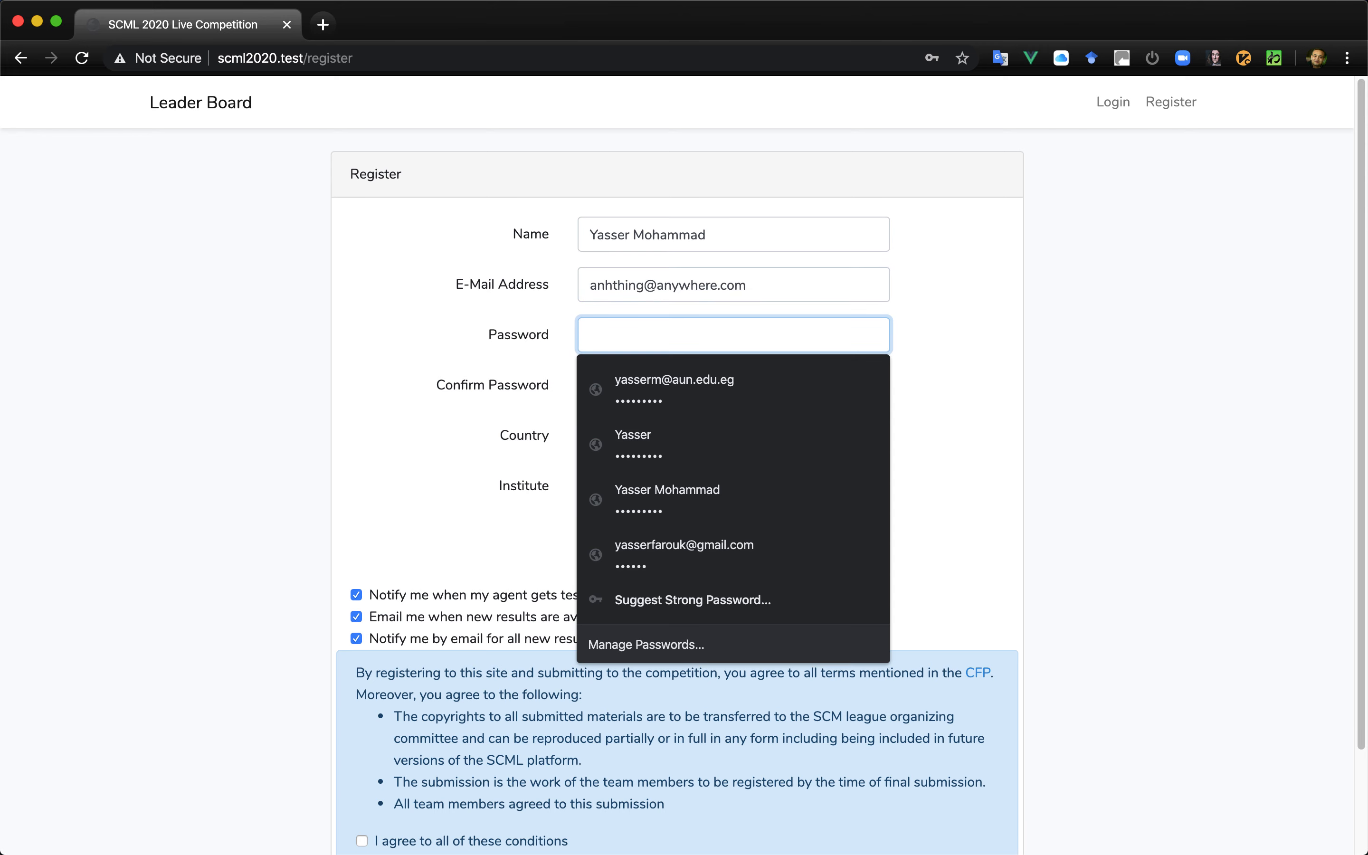
pyautogui.write('123456789')
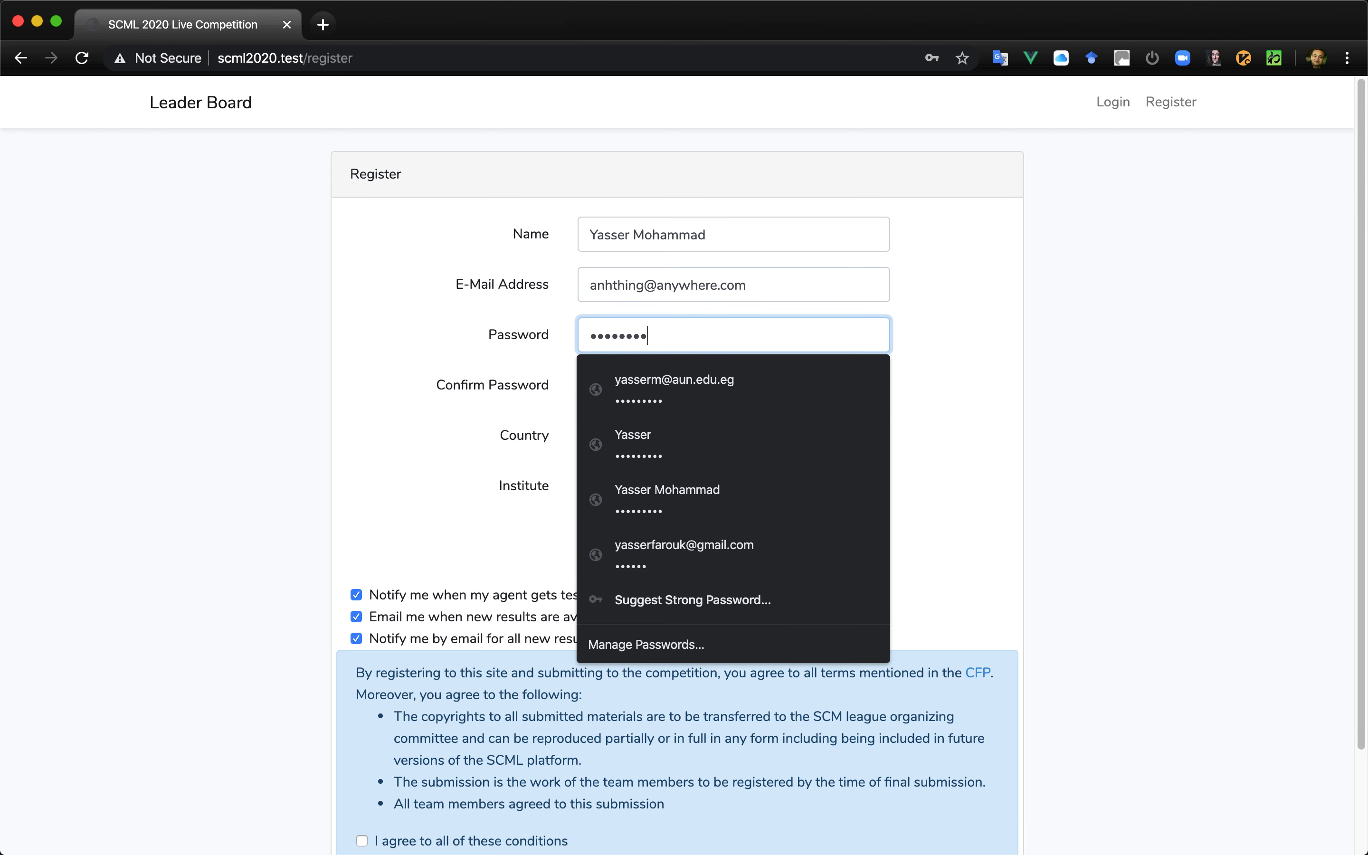
pyautogui.press('Tab')
pyautogui.write('123456789')
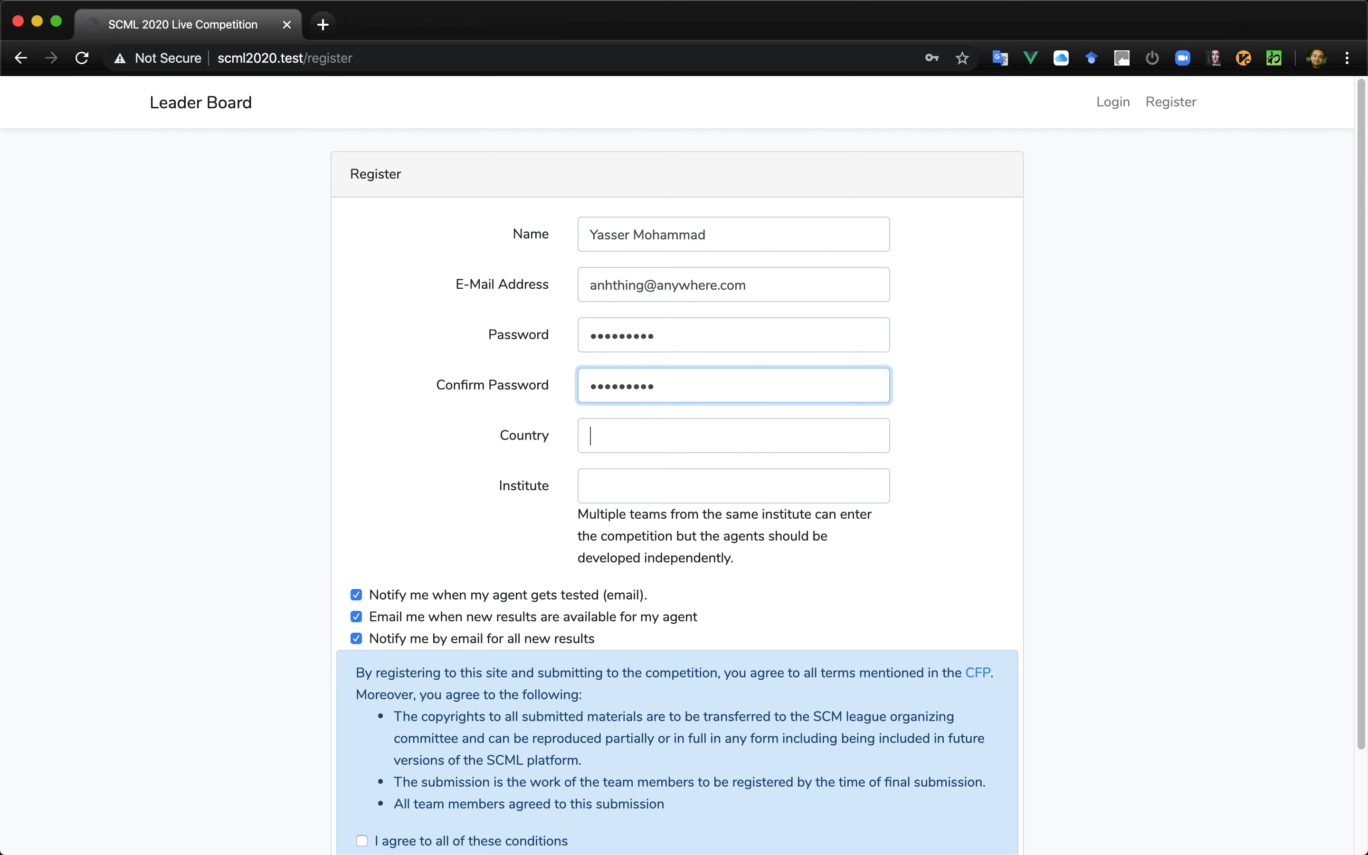
# - Fill in JAPAN as the country and MYINSTITUTE as the institute in the registration form
pyautogui.press('Tab')
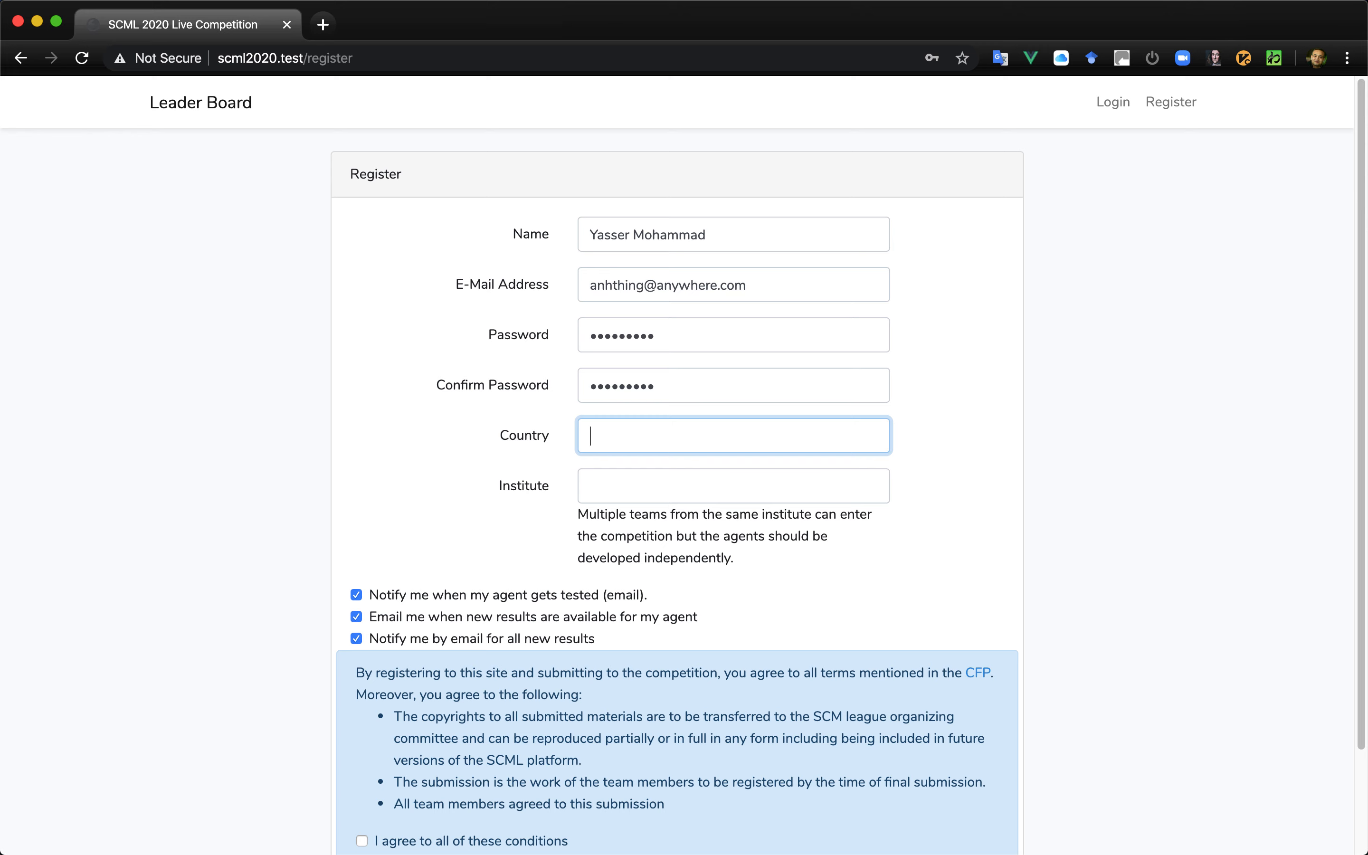
pyautogui.write('JAPAN')
pyautogui.press('Tab')
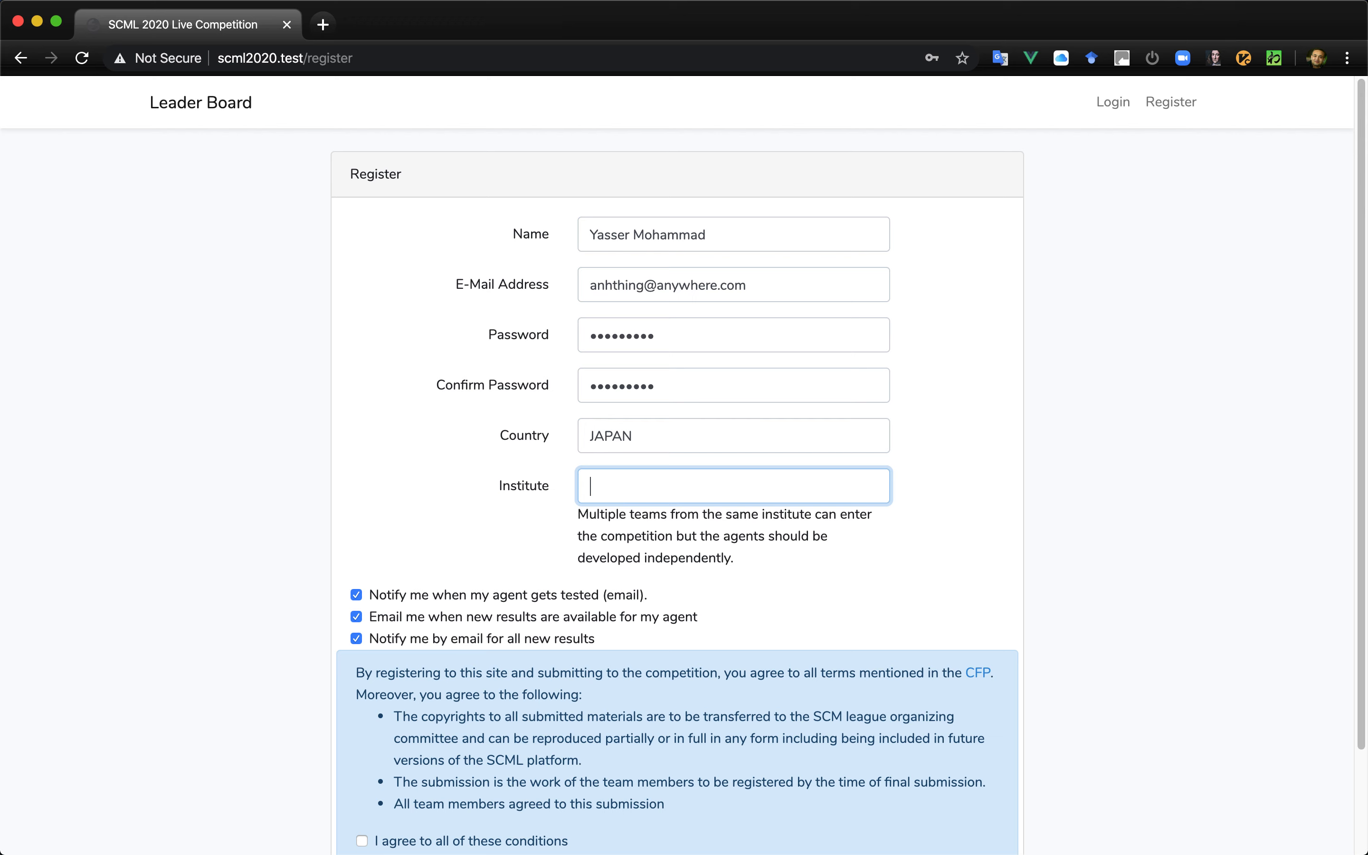
pyautogui.write('MYINSTITUTE')
# - Agree to all registration conditions and register the account, saving its login in the browser
pyautogui.scroll(-3, 488, 511)
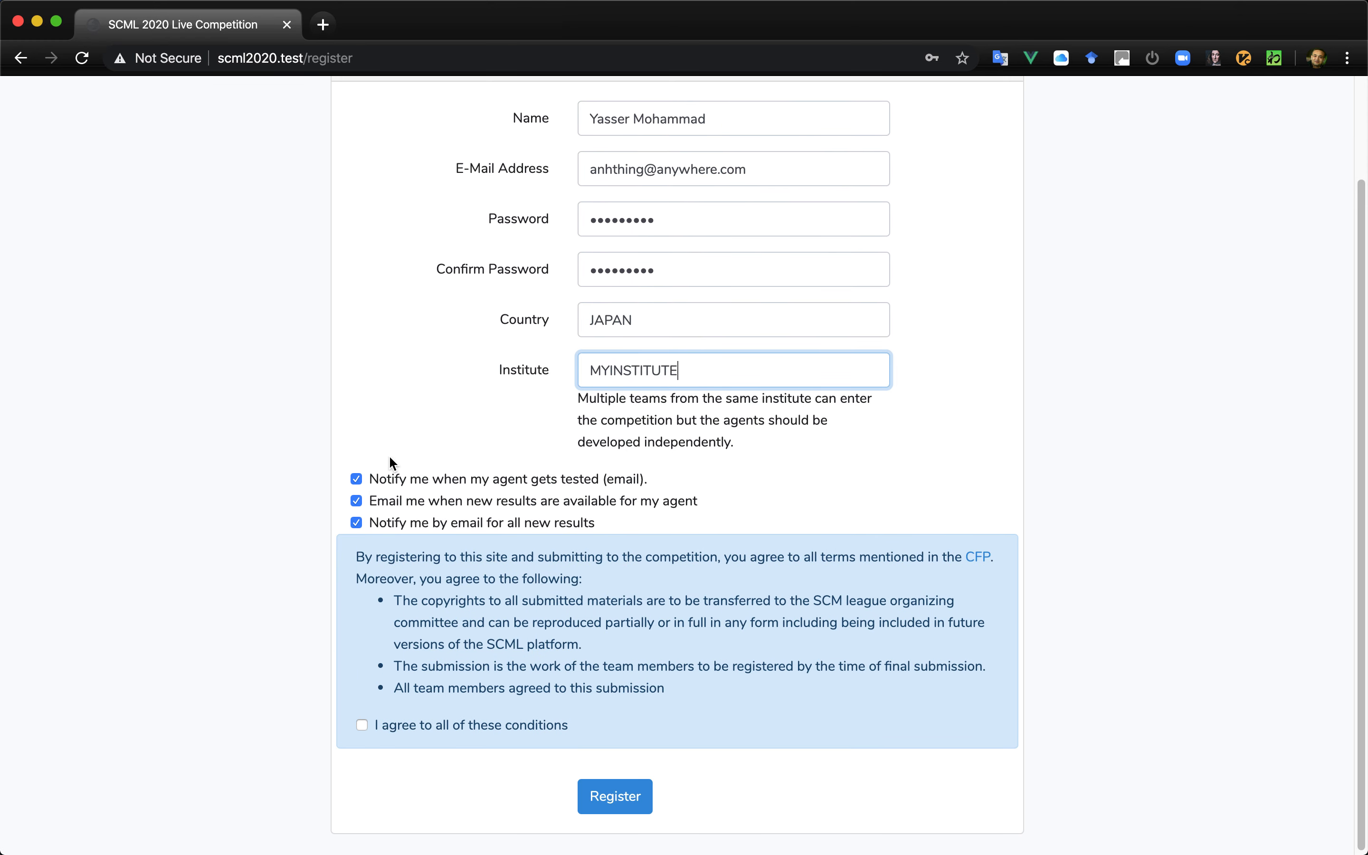
pyautogui.click(360, 727)
pyautogui.click(632, 803)
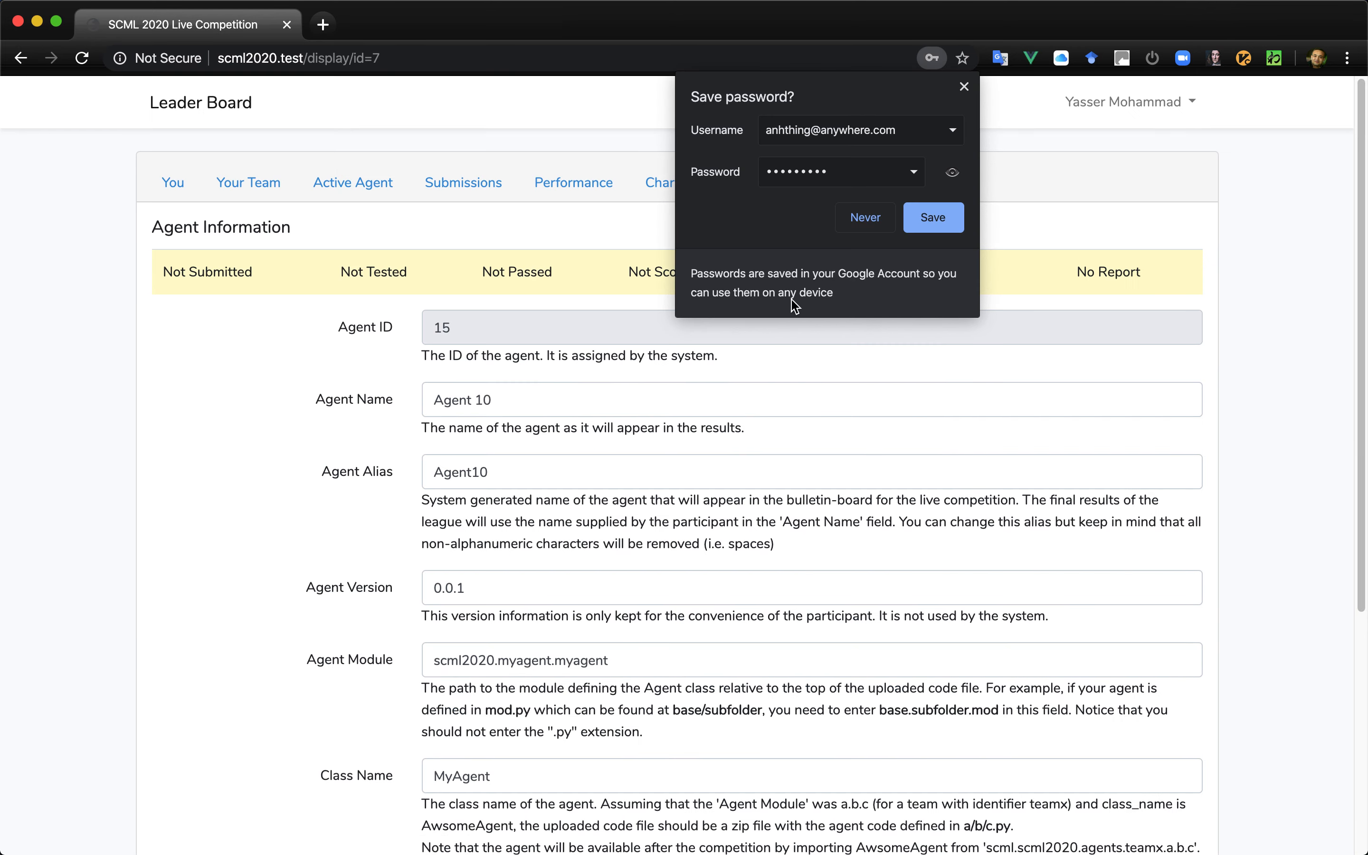
pyautogui.click(928, 225)
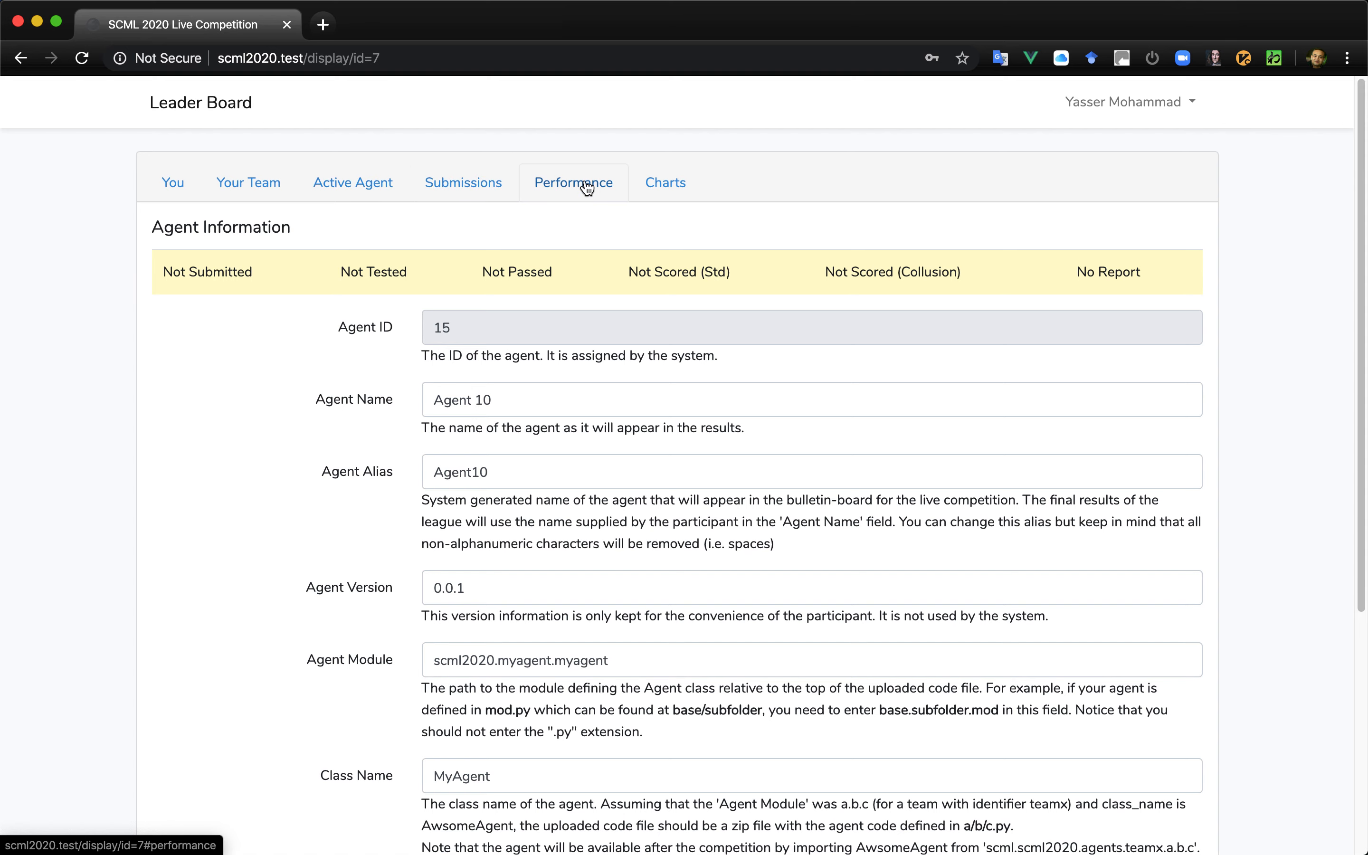
# - Check the user information, rename the team as BestTeam and update the team information
pyautogui.click(180, 181)
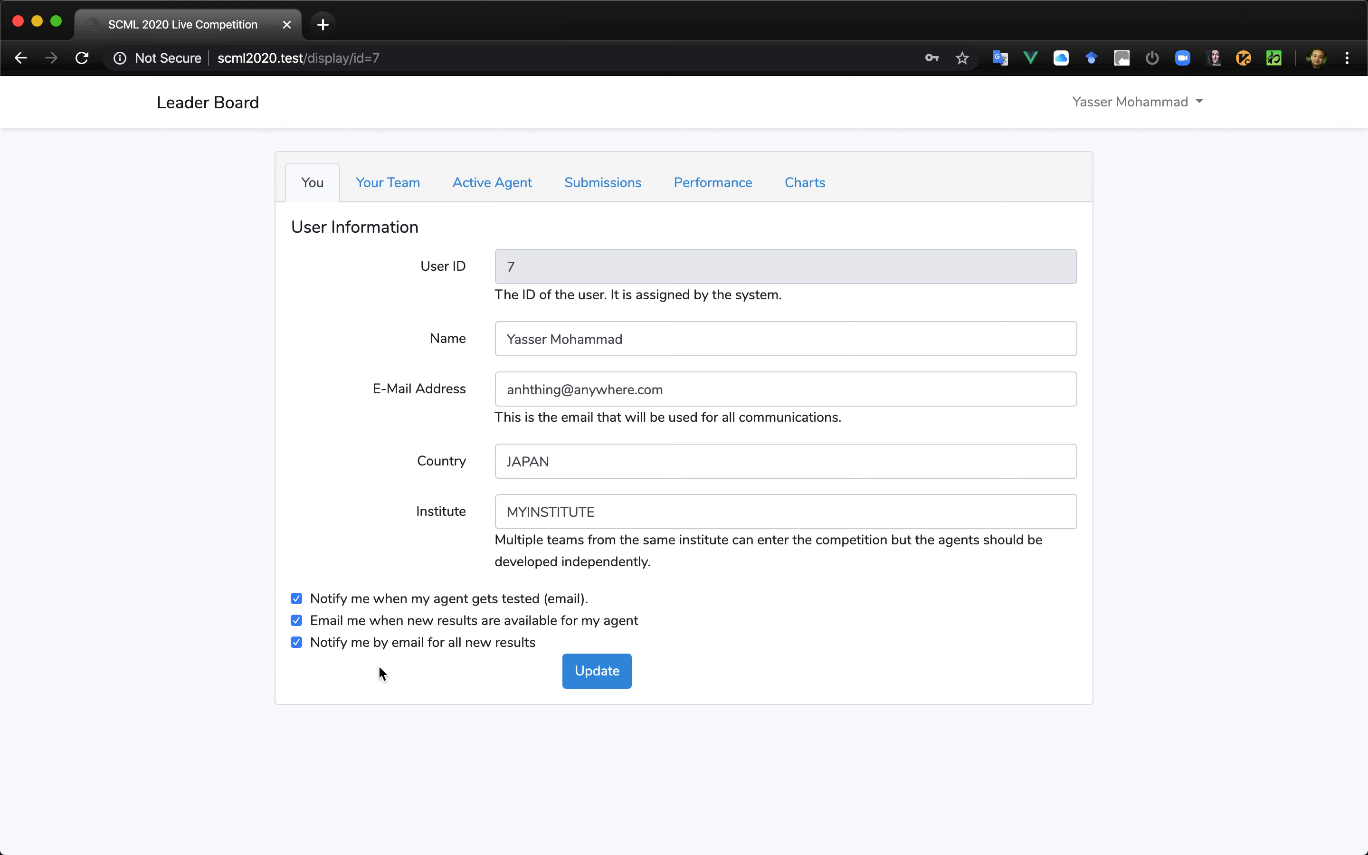
pyautogui.click(368, 184)
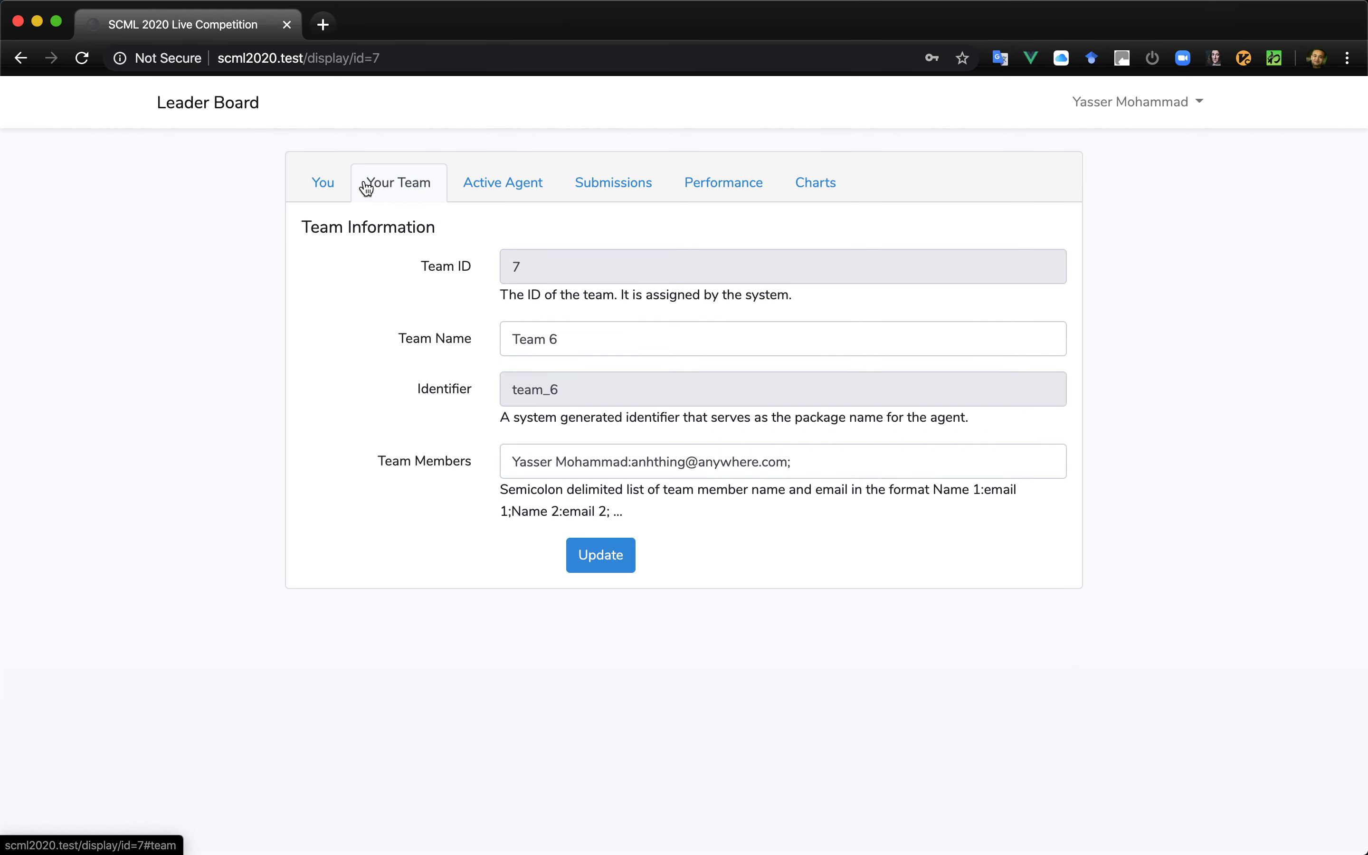
pyautogui.click(559, 331)
pyautogui.press('BackSpace')
pyautogui.press('BackSpace')
pyautogui.press('BackSpace')
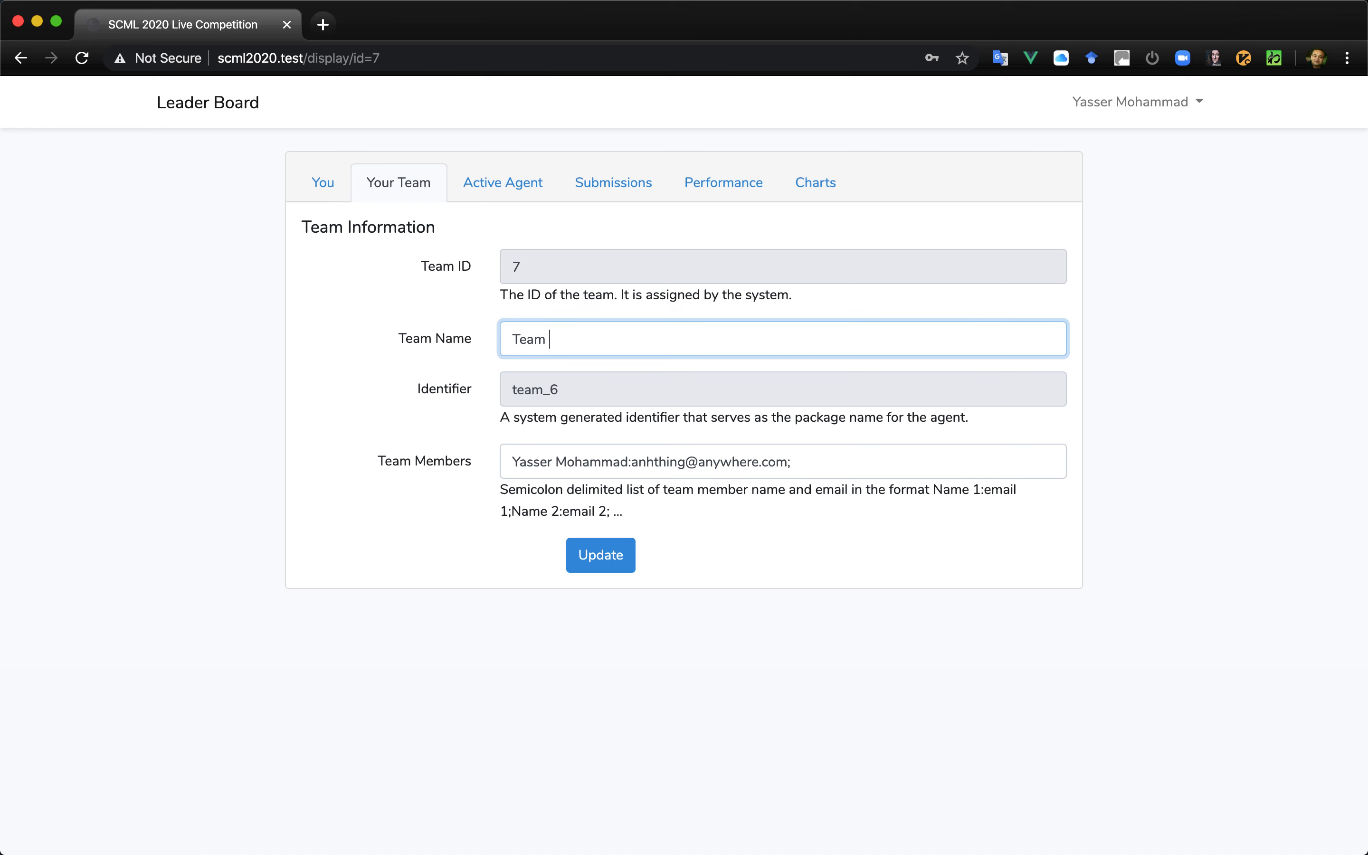
pyautogui.press('BackSpace')
pyautogui.press('BackSpace')
pyautogui.press('BackSpace')
pyautogui.write('BestTa')
pyautogui.write('am')
pyautogui.click(607, 565)
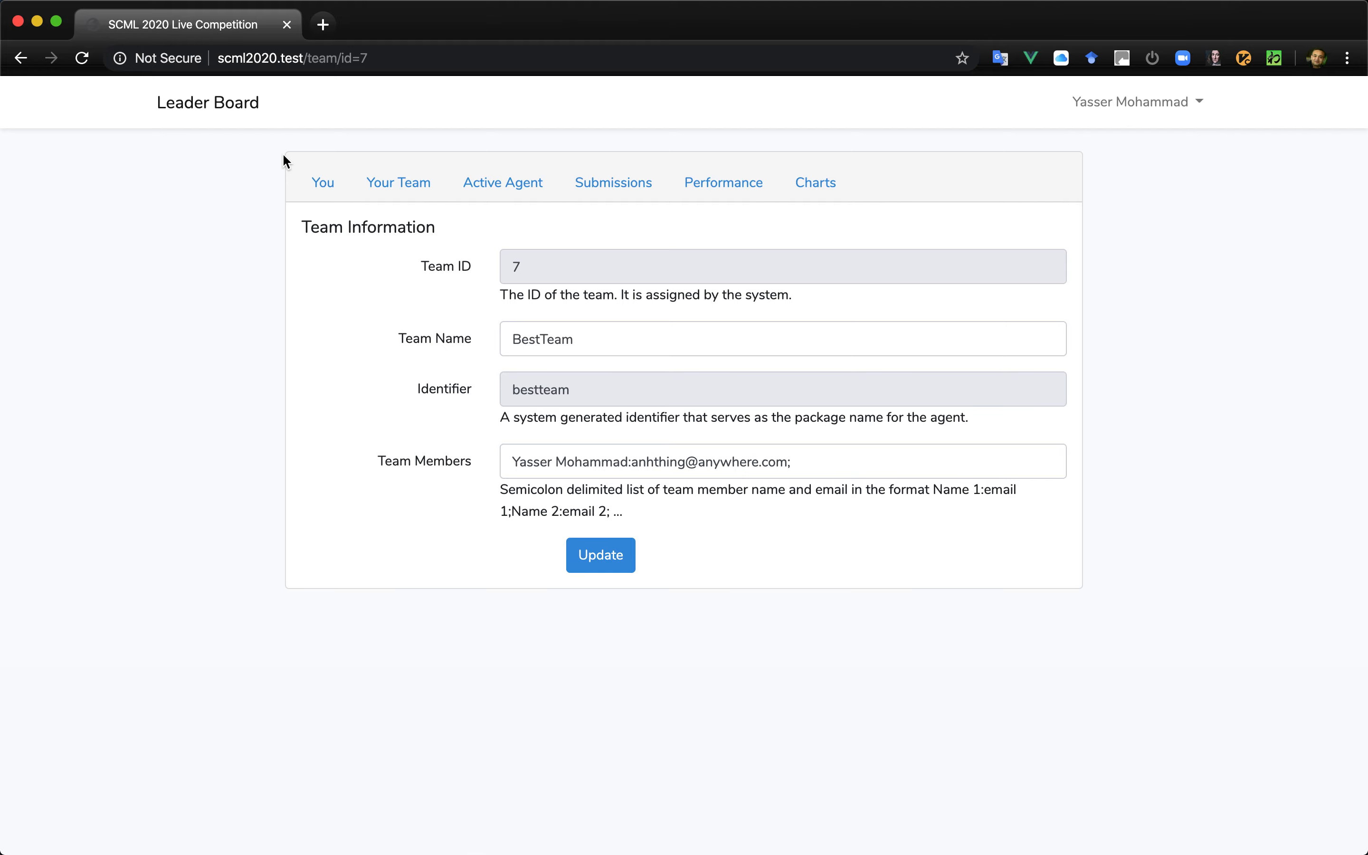
# - Set the active agent's name to MySecretAgent
pyautogui.click(485, 187)
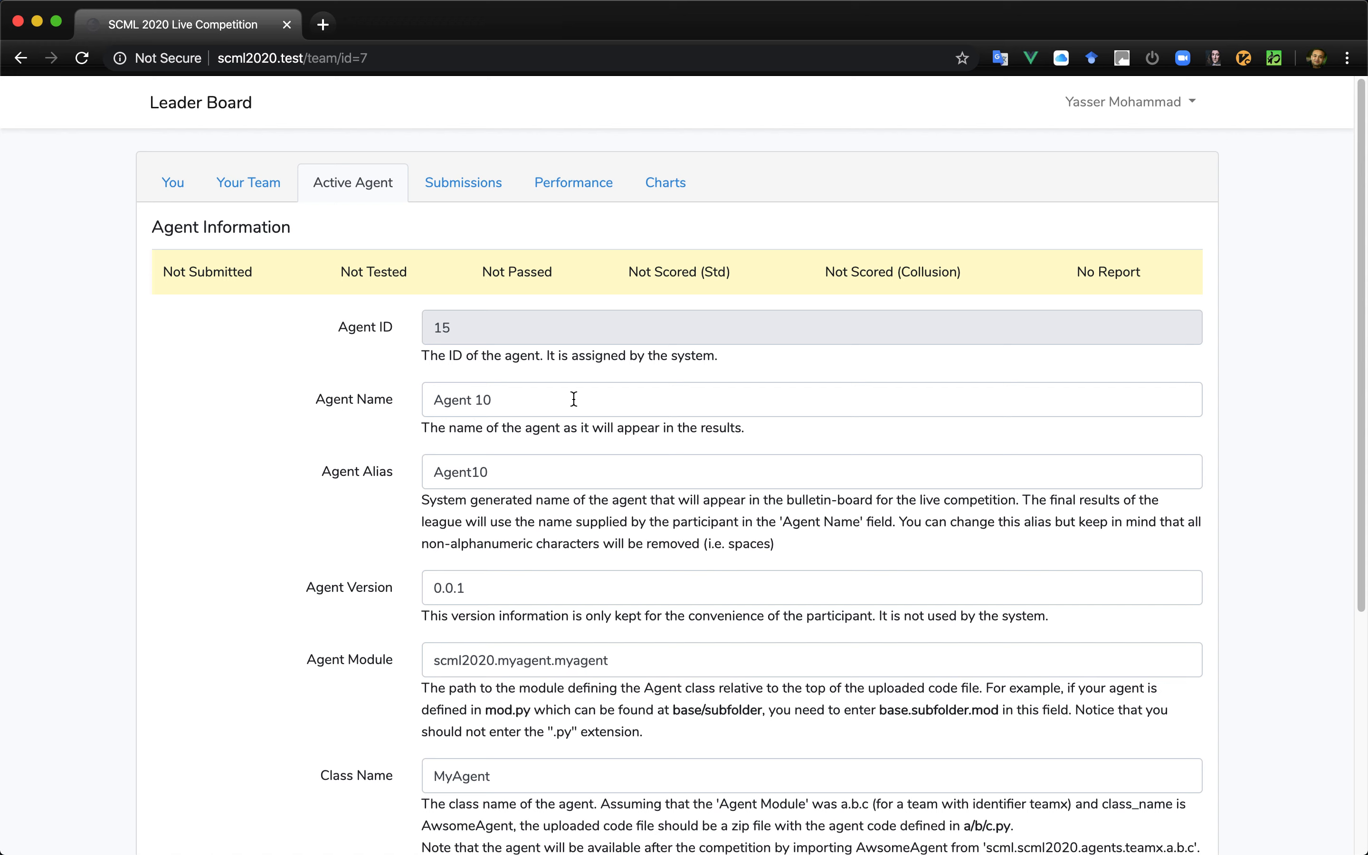
pyautogui.click(574, 399)
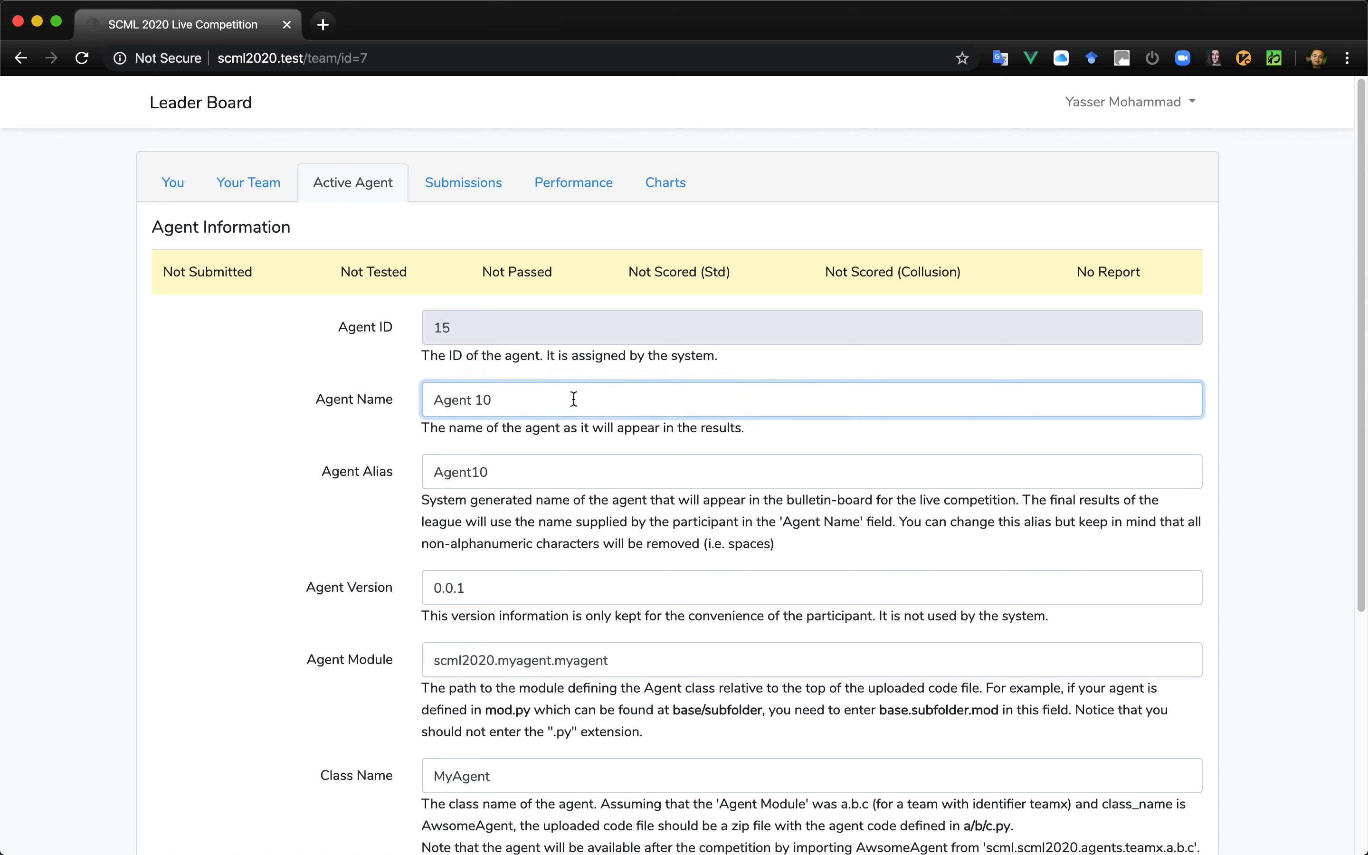
pyautogui.press('BackSpace')
pyautogui.press('BackSpace')
pyautogui.press('BackSpace')
pyautogui.press('BackSpace')
pyautogui.press('BackSpace')
pyautogui.press('BackSpace')
pyautogui.press('BackSpace')
pyautogui.press('BackSpace')
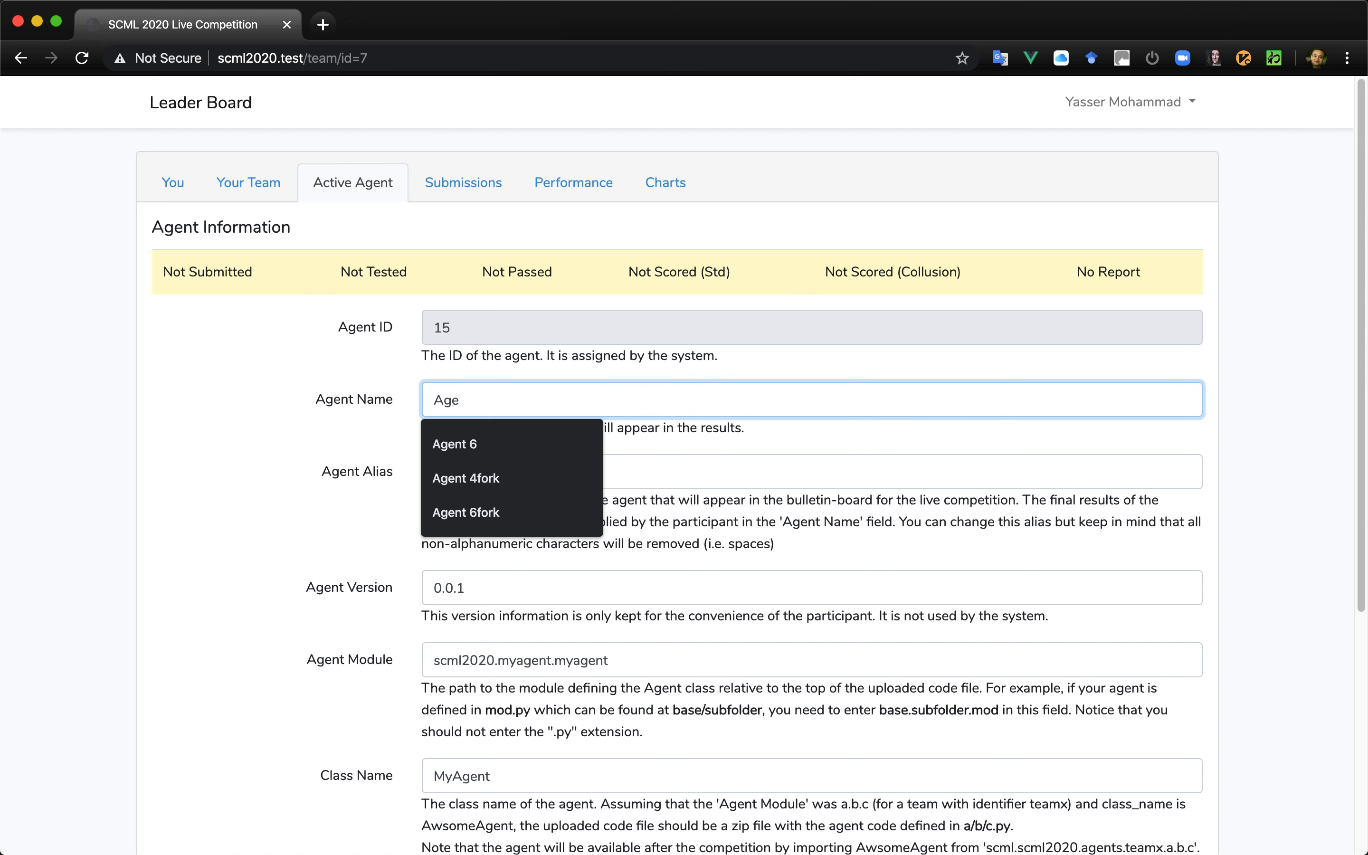
pyautogui.write('MySec')
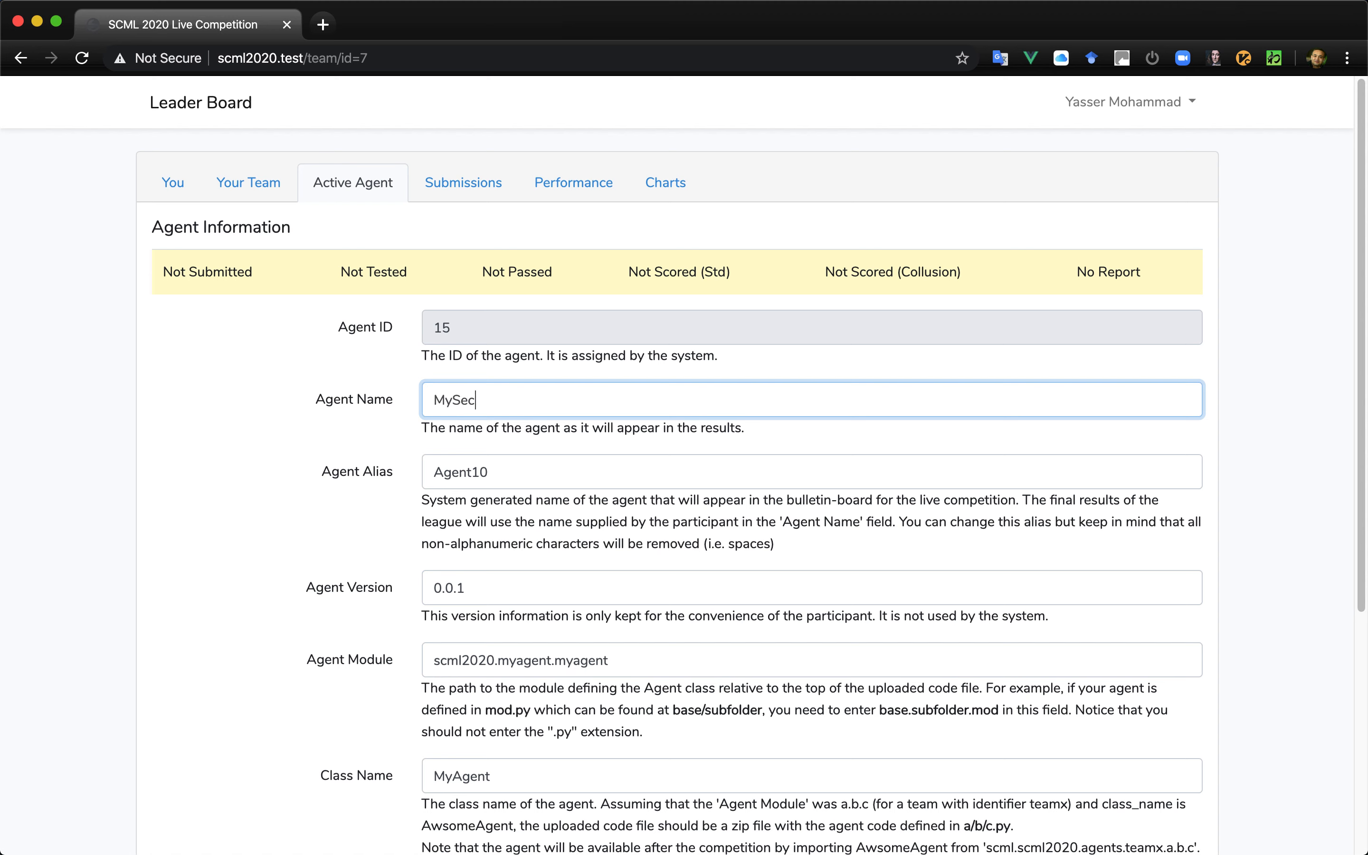
pyautogui.write('retAgent')
# - Set the active agent's alias to BestAgent
pyautogui.press('Tab')
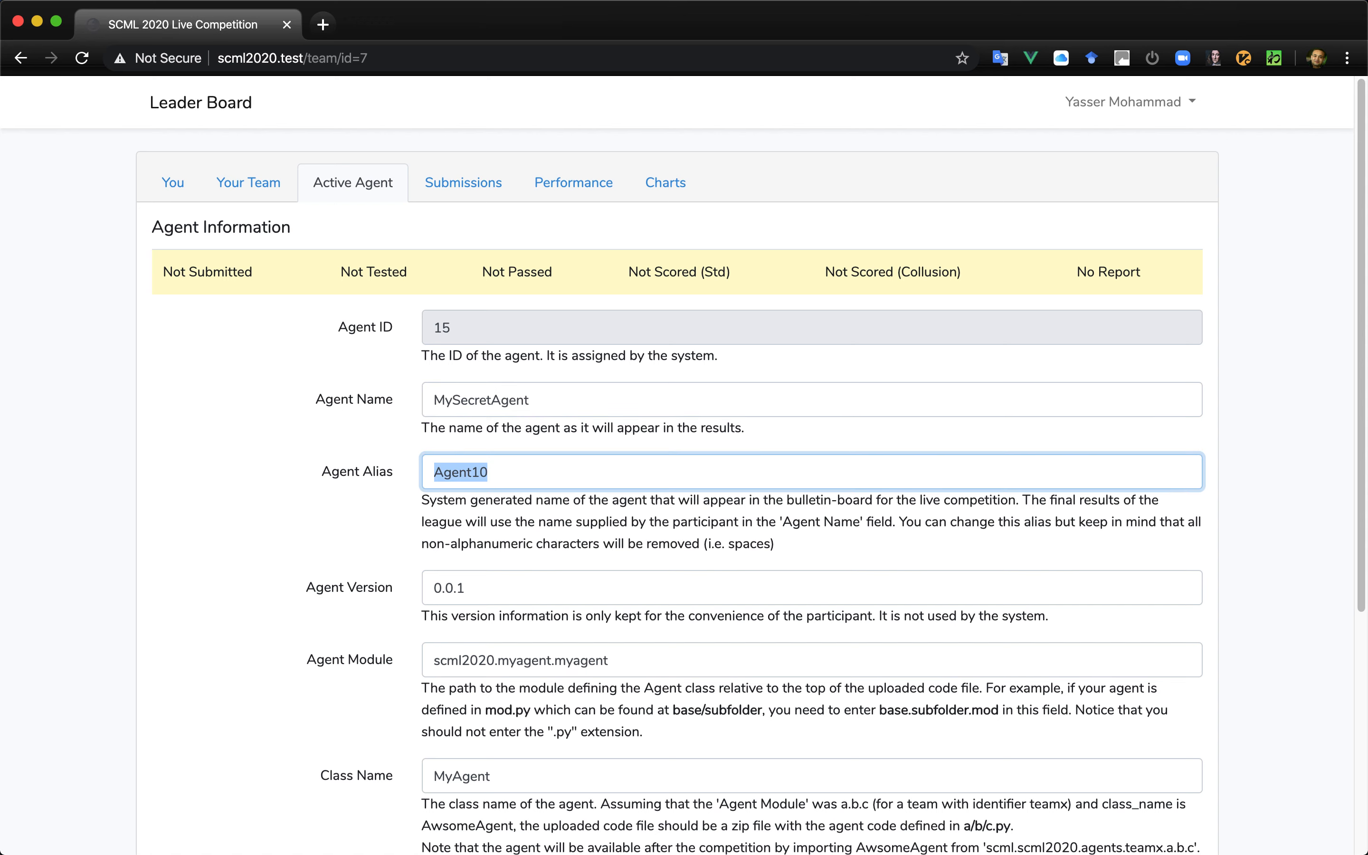
pyautogui.write('My')
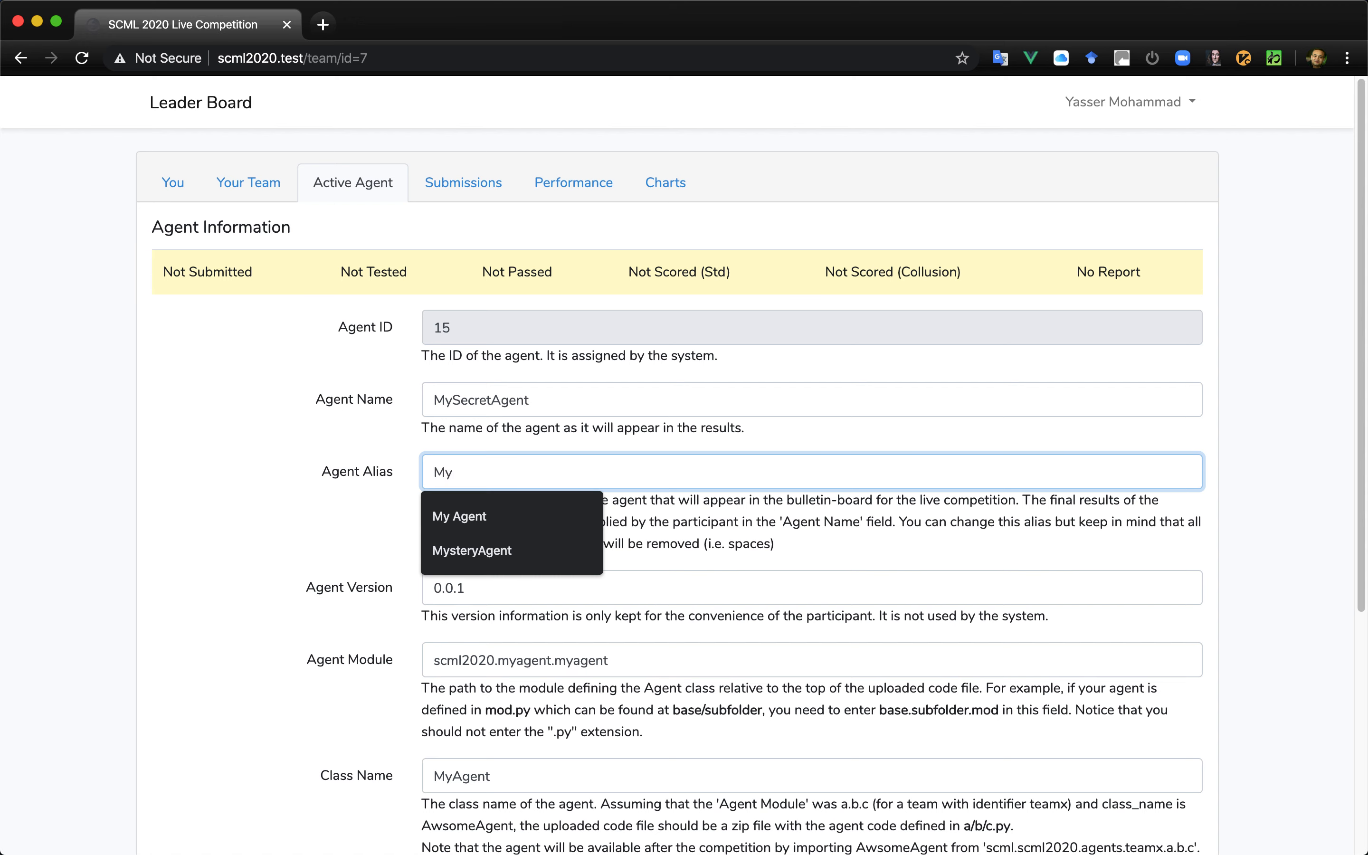
pyautogui.press('BackSpace')
pyautogui.press('BackSpace')
pyautogui.write('BestAgent')
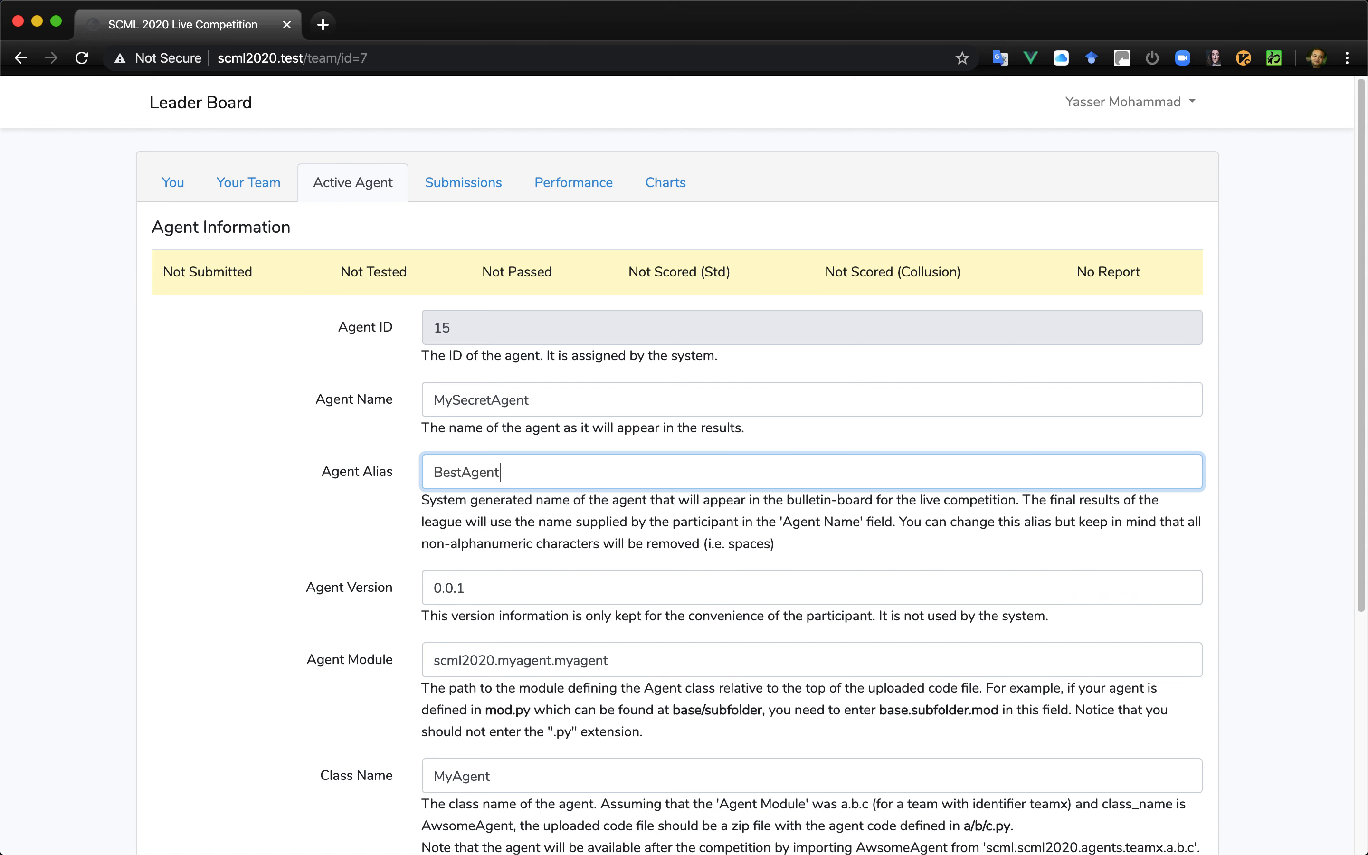
pyautogui.write('InTheWorld')
# - Examine the agent's module path, class name and dependencies together with their explanations
pyautogui.scroll(-5, 721, 471)
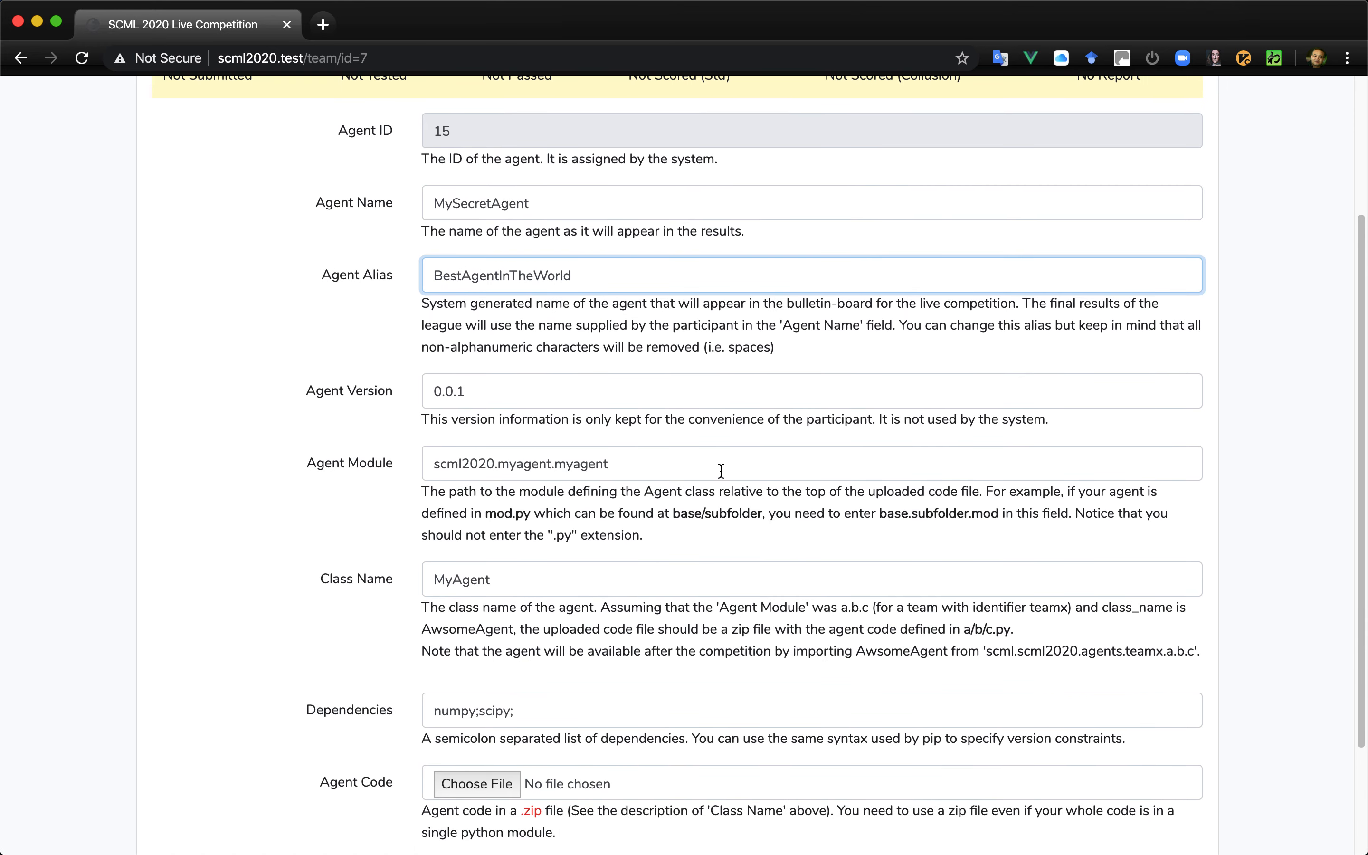
pyautogui.scroll(1, 721, 471)
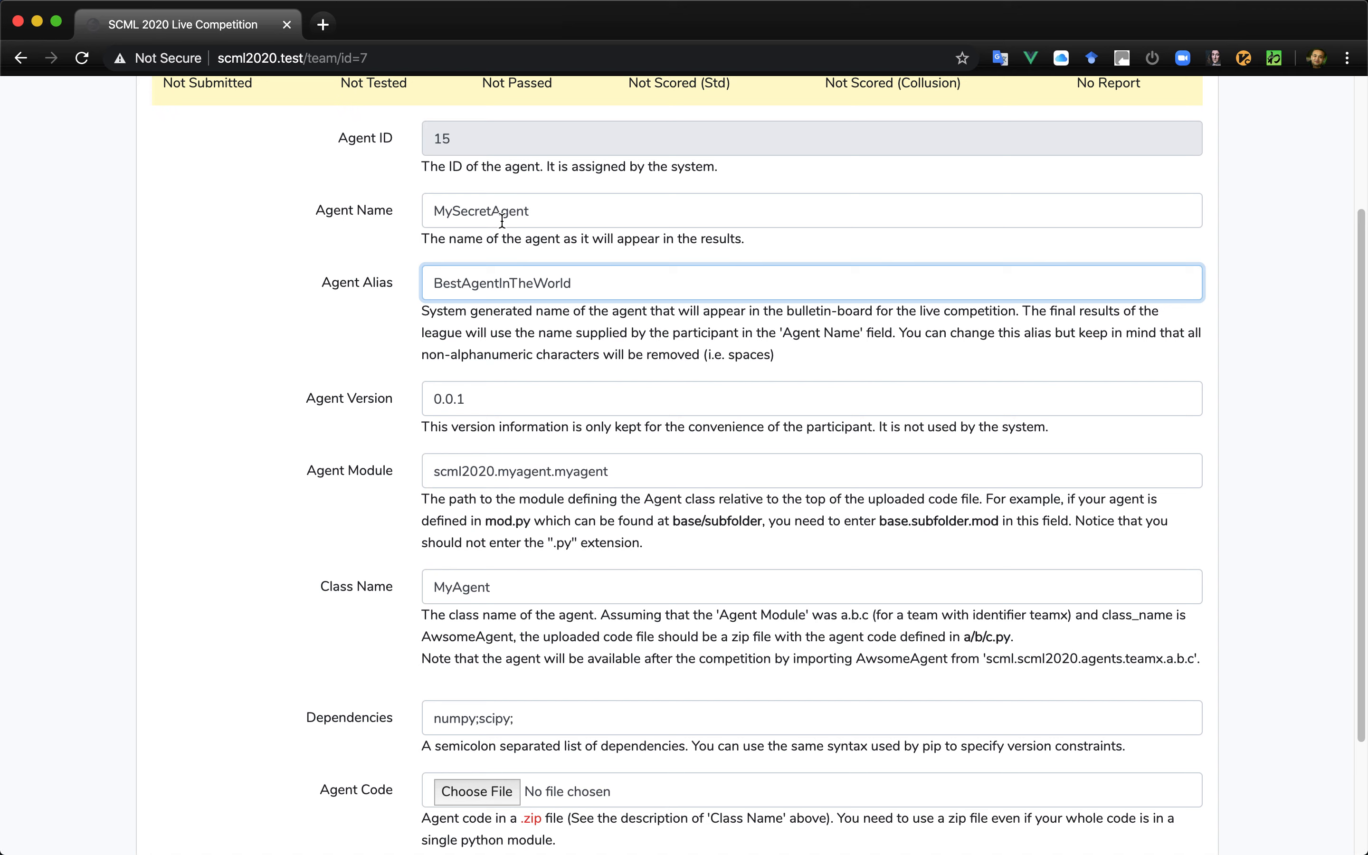
pyautogui.click(626, 478)
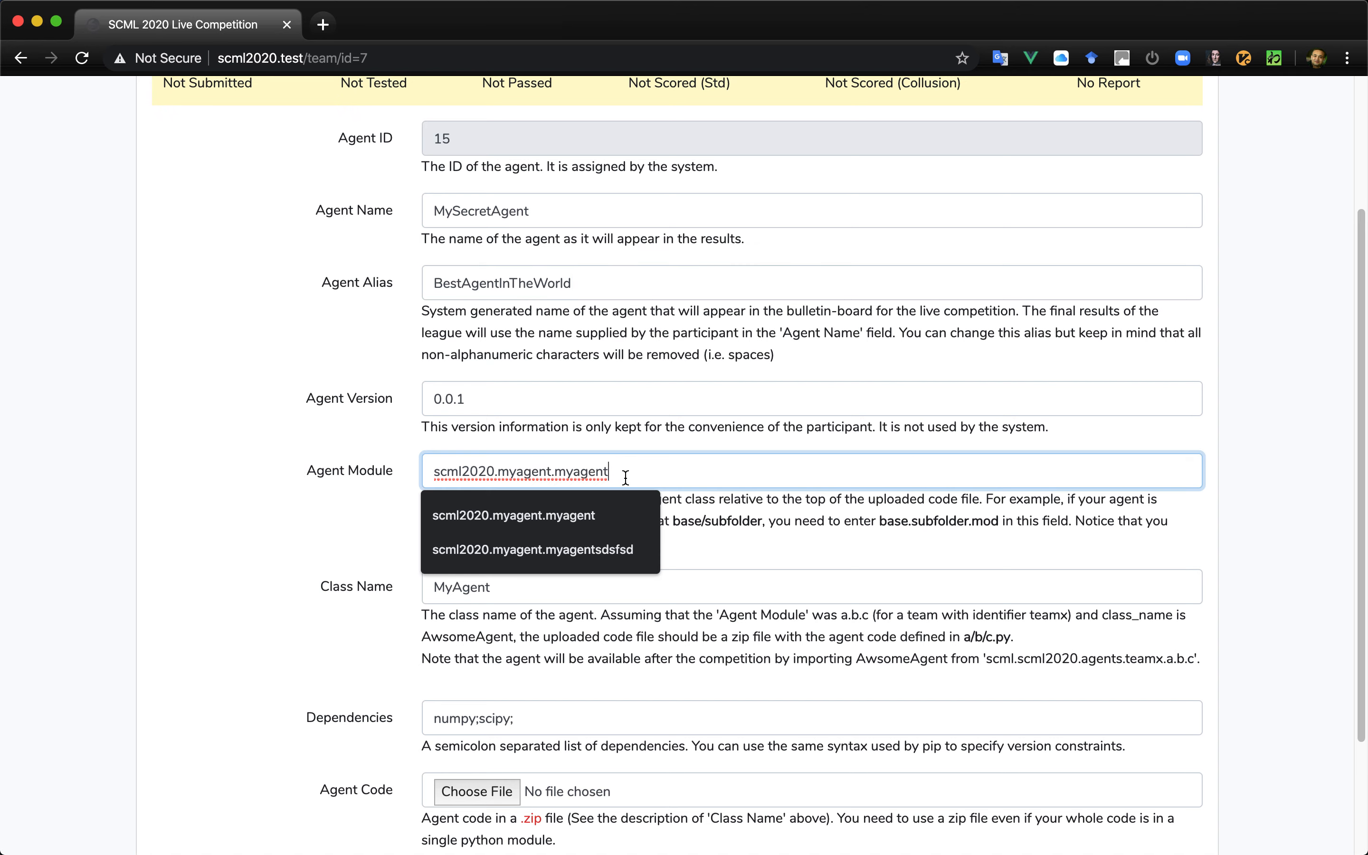
pyautogui.click(845, 540)
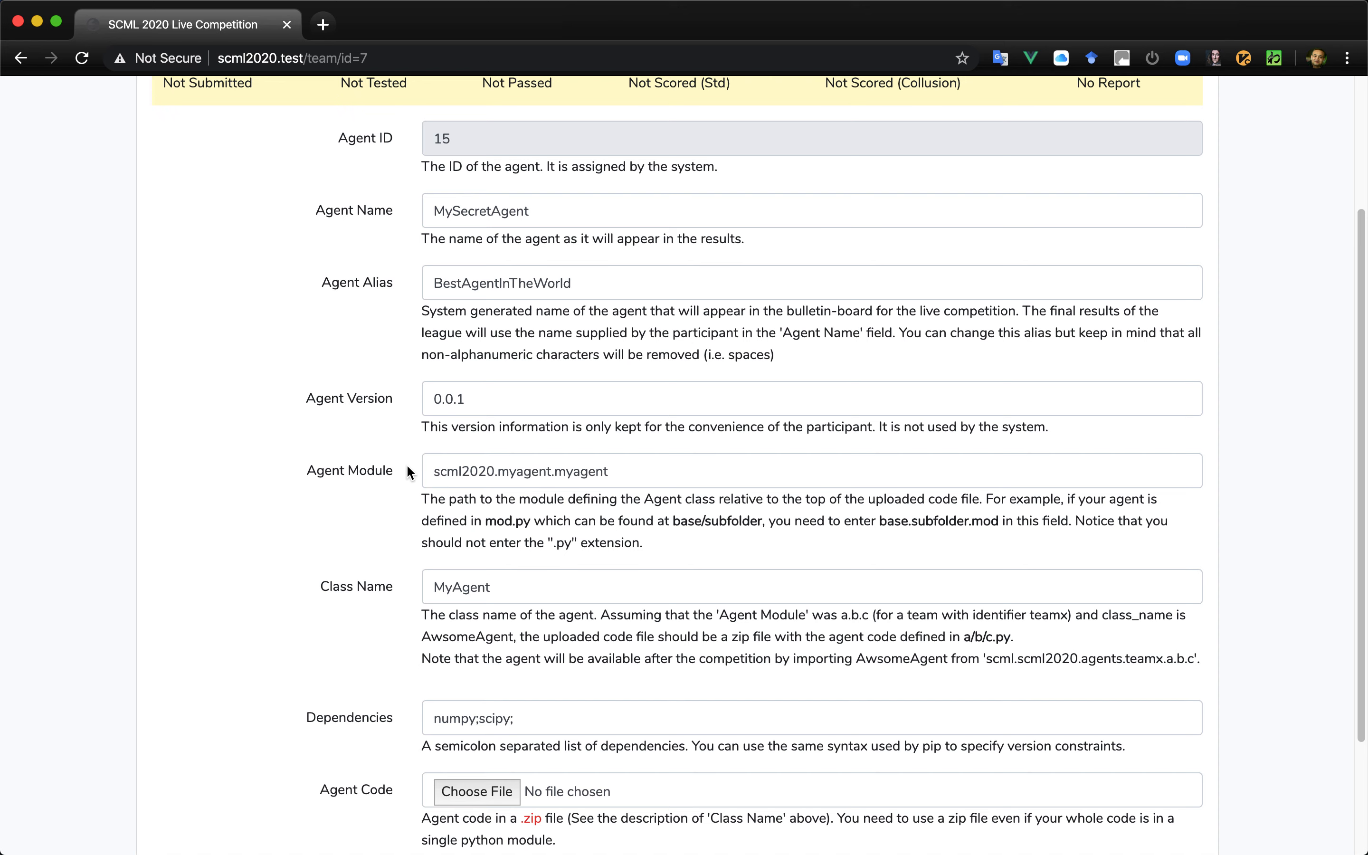
pyautogui.doubleClick(572, 473)
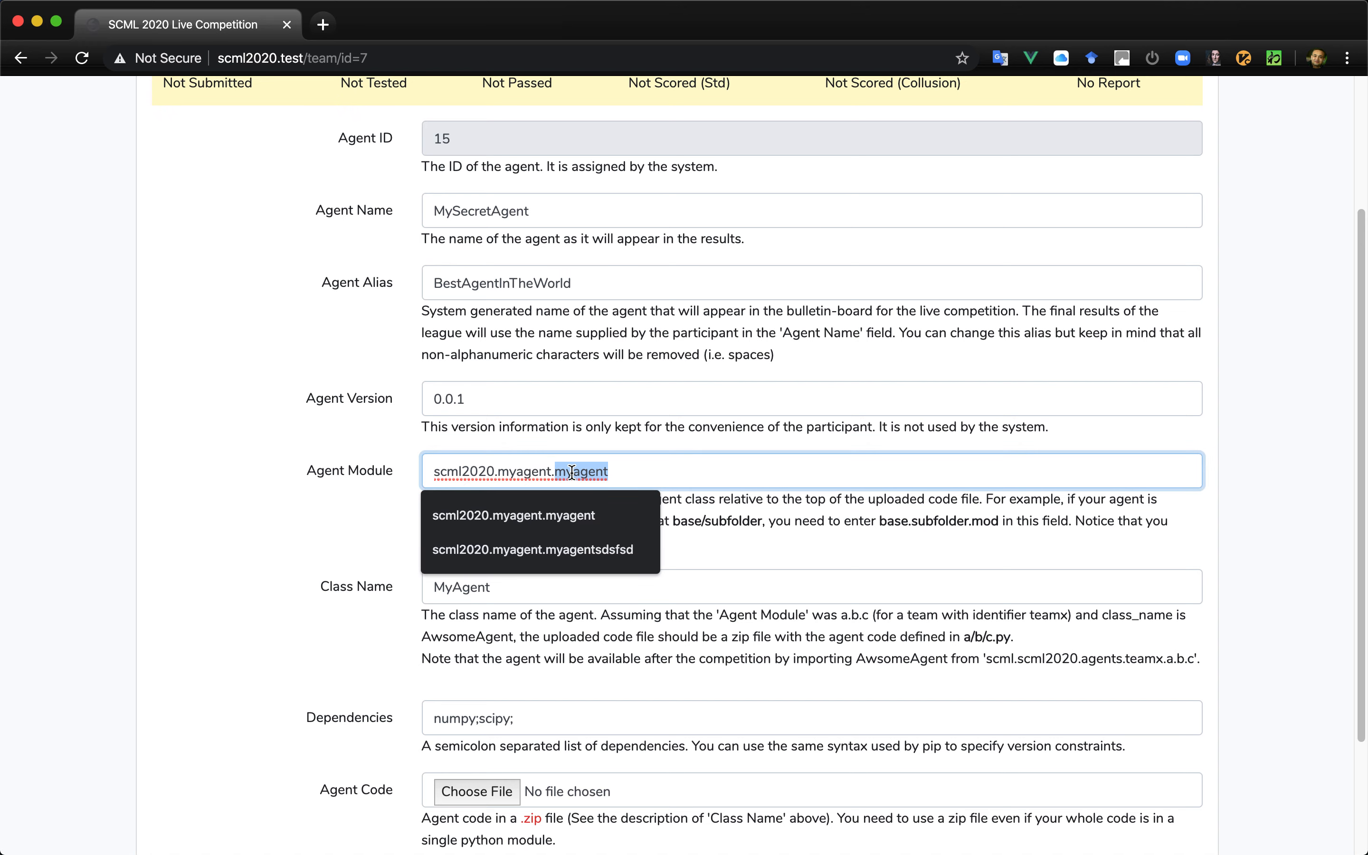
pyautogui.doubleClick(525, 471)
pyautogui.doubleClick(462, 470)
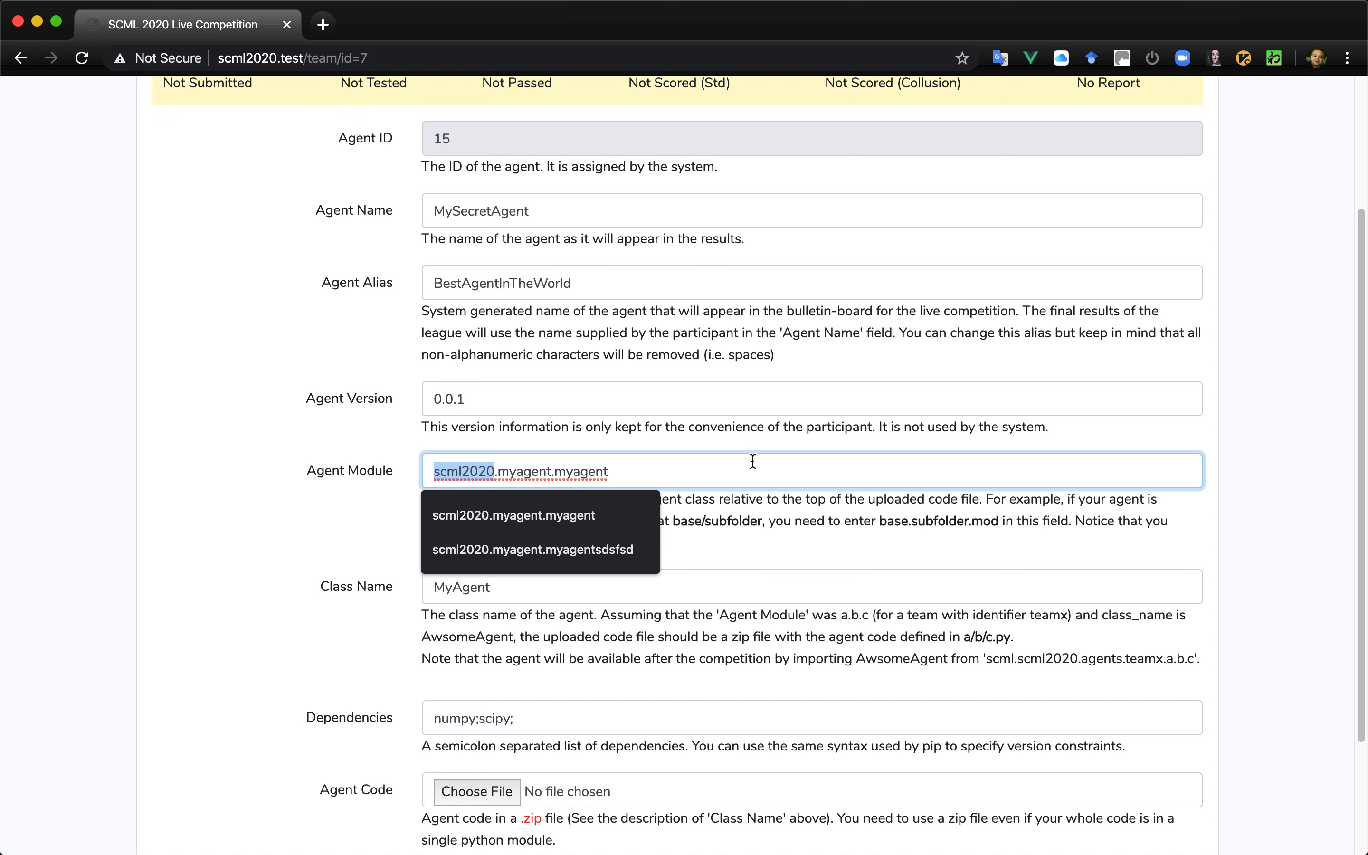
pyautogui.click(735, 518)
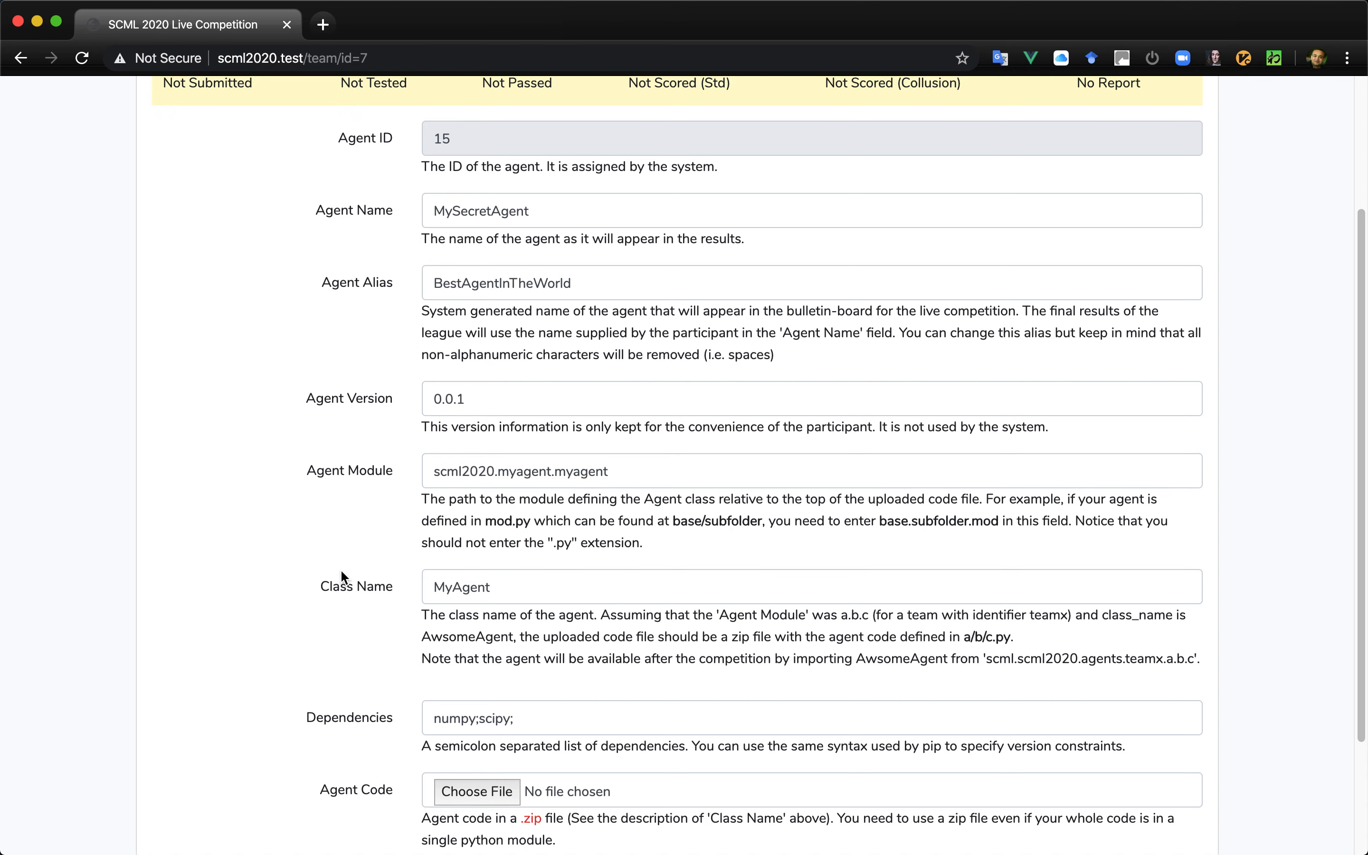
pyautogui.scroll(-3, 515, 576)
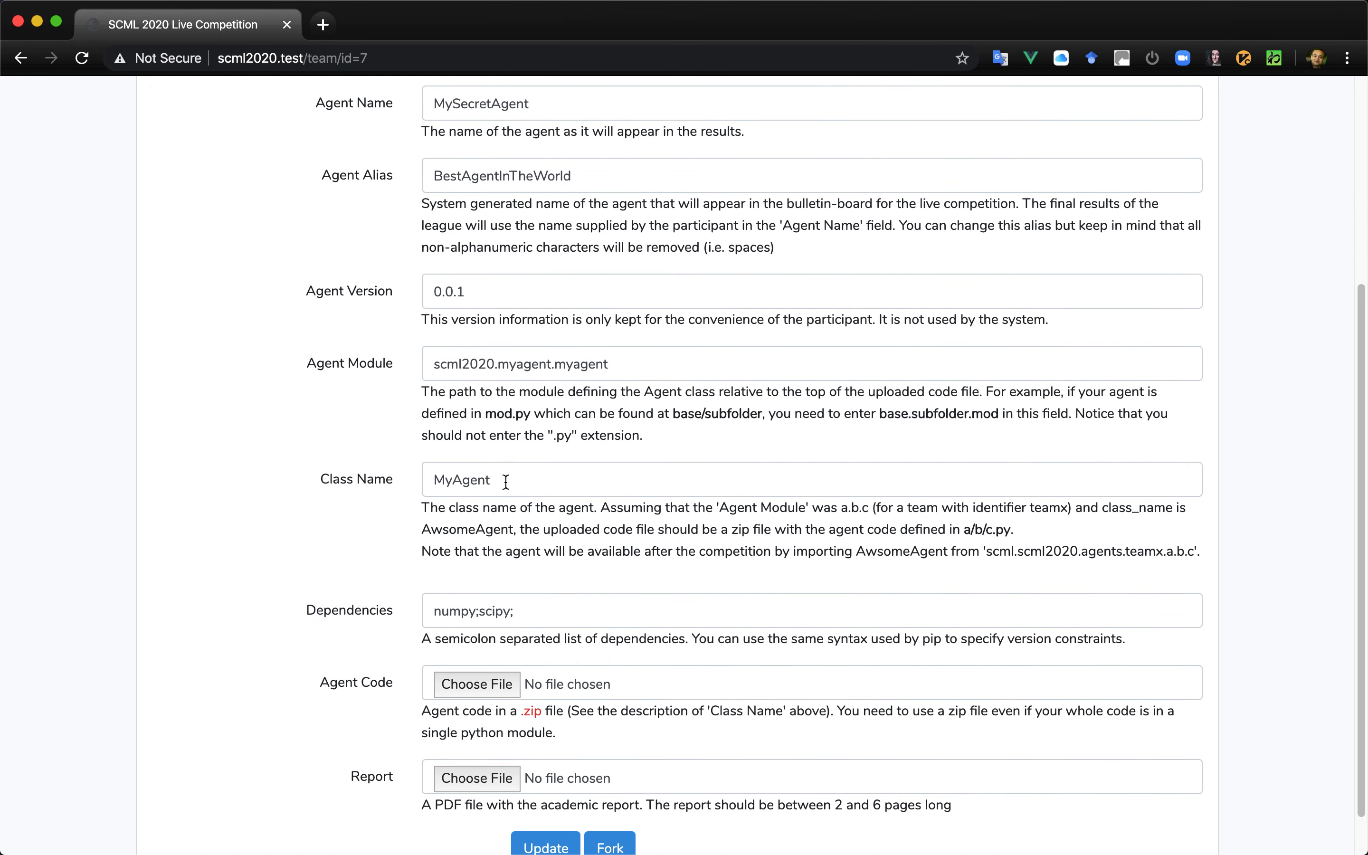
pyautogui.scroll(-2, 505, 482)
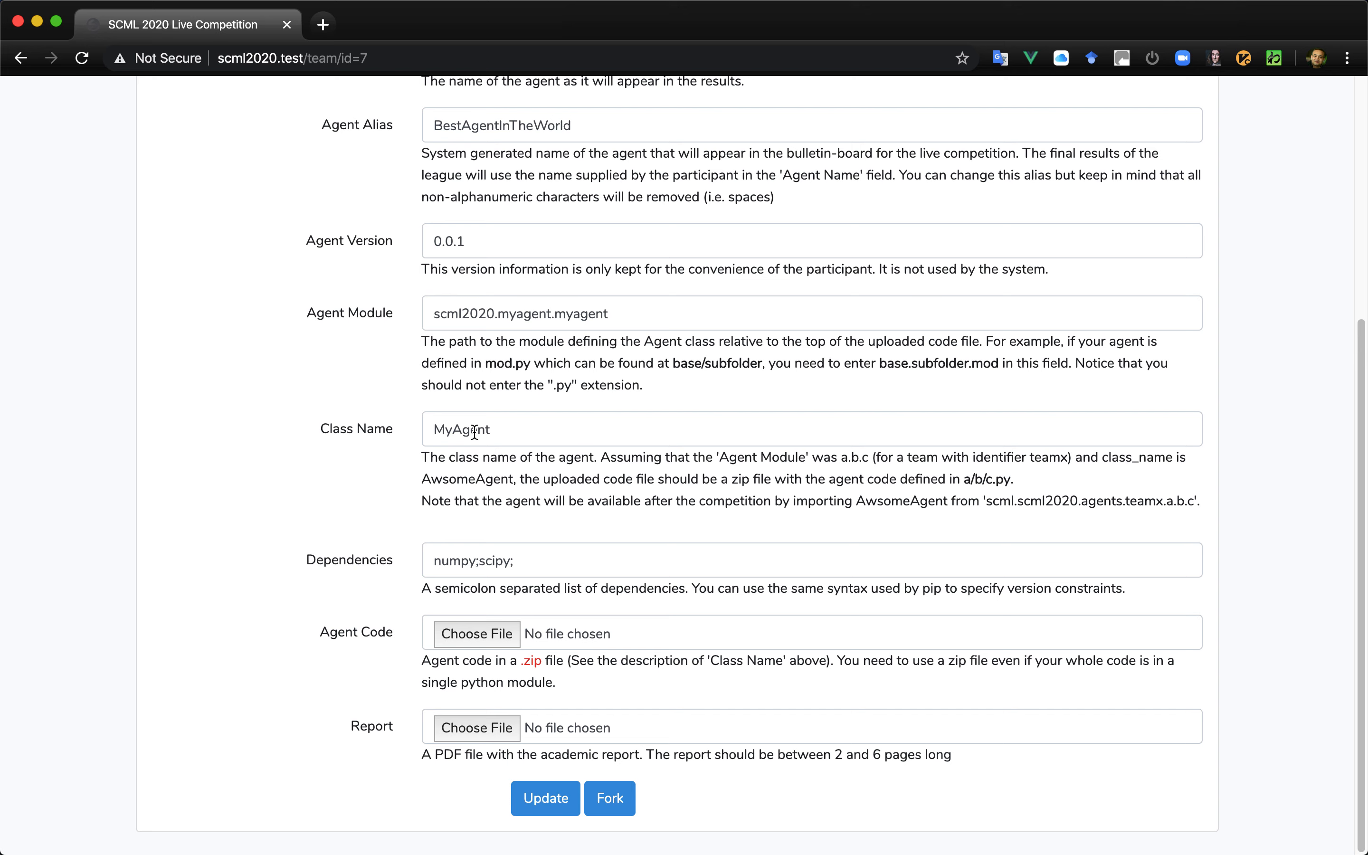
pyautogui.click(526, 564)
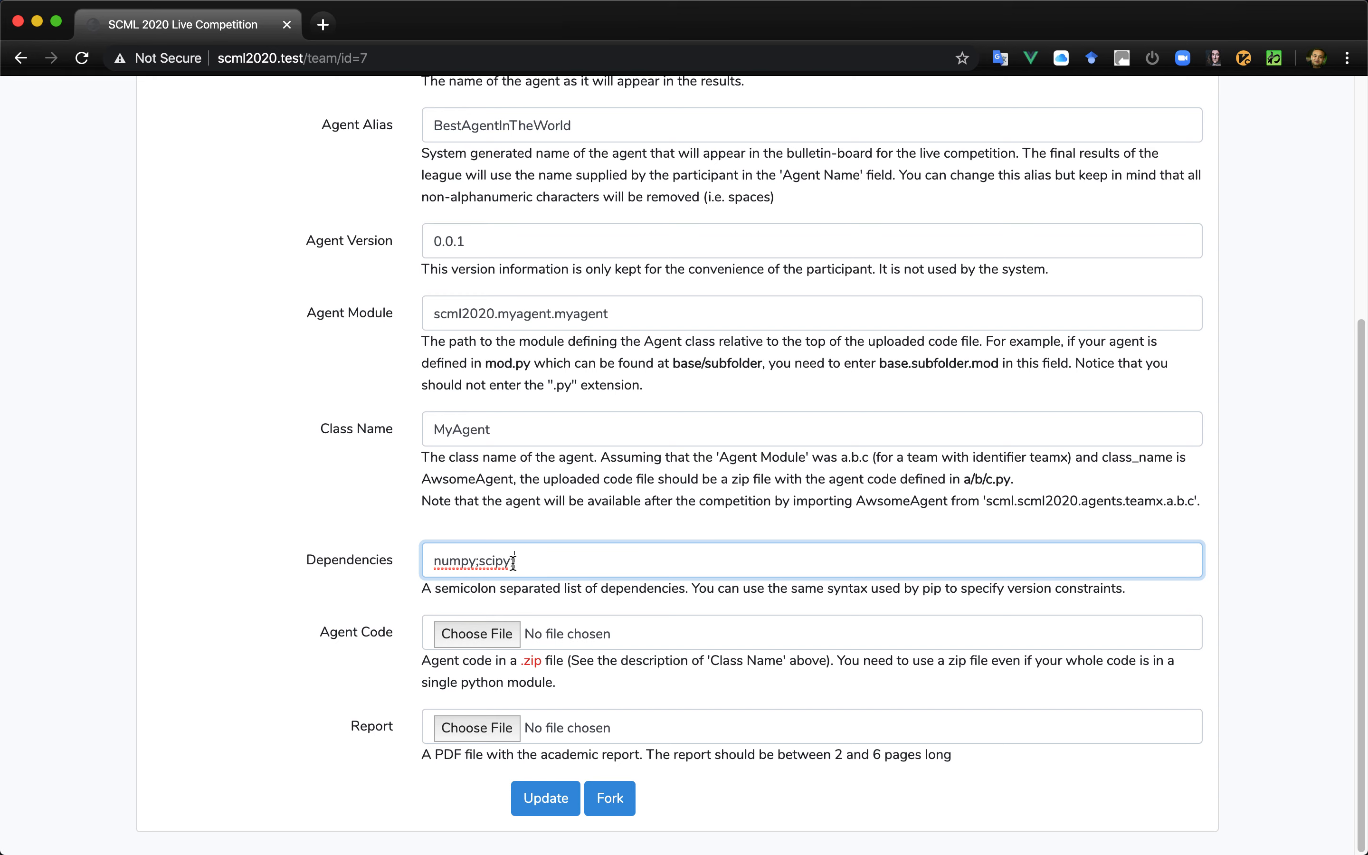
pyautogui.scroll(1, 513, 563)
pyautogui.scroll(-1, 513, 564)
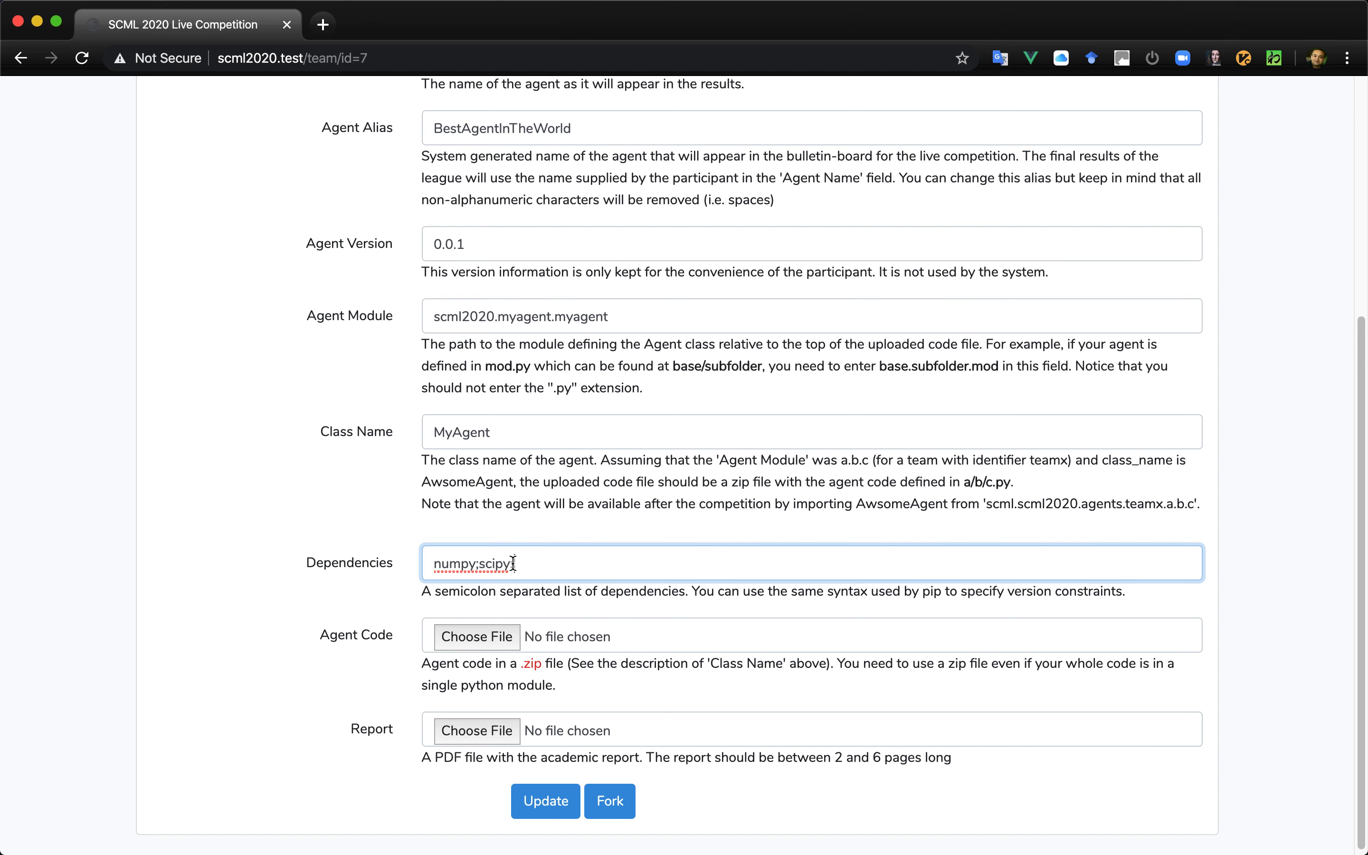
# - Update the agent information without attaching any code and dismiss the resulting notice
pyautogui.click(544, 801)
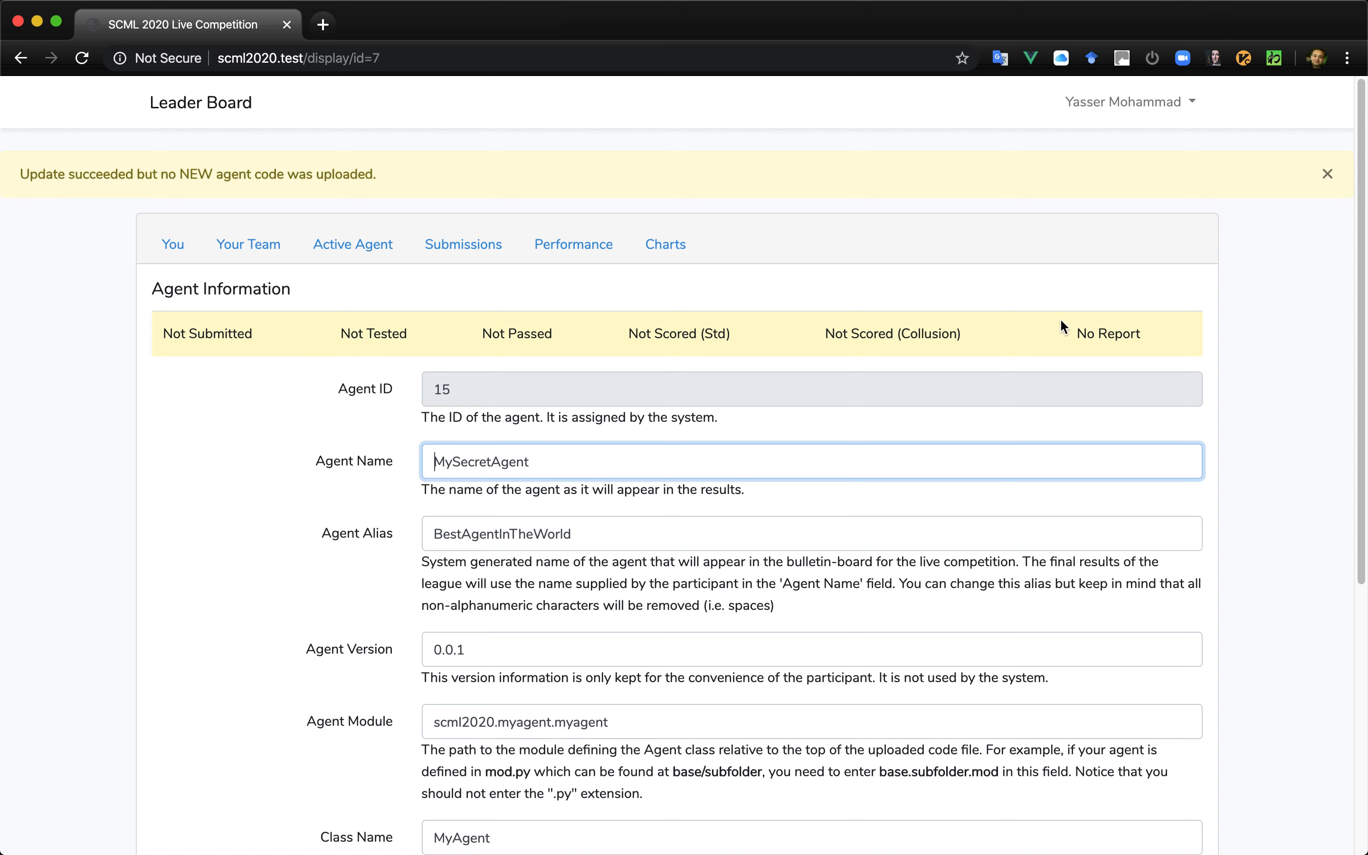
pyautogui.scroll(-1, 1060, 327)
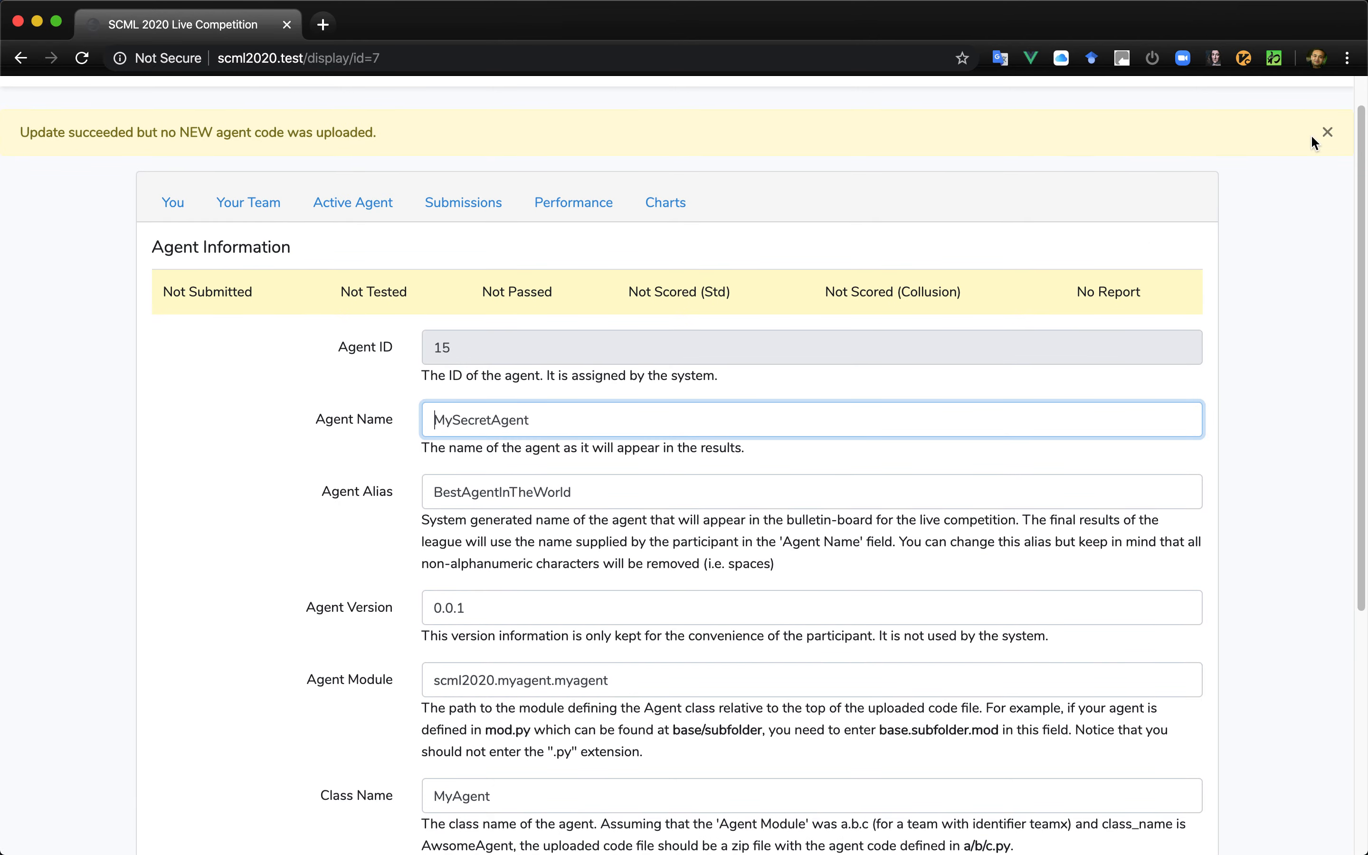
pyautogui.click(1326, 136)
# - Attach scml2020.zip from the tmp folder as the agent code and update the agent to upload it
pyautogui.scroll(-3, 879, 368)
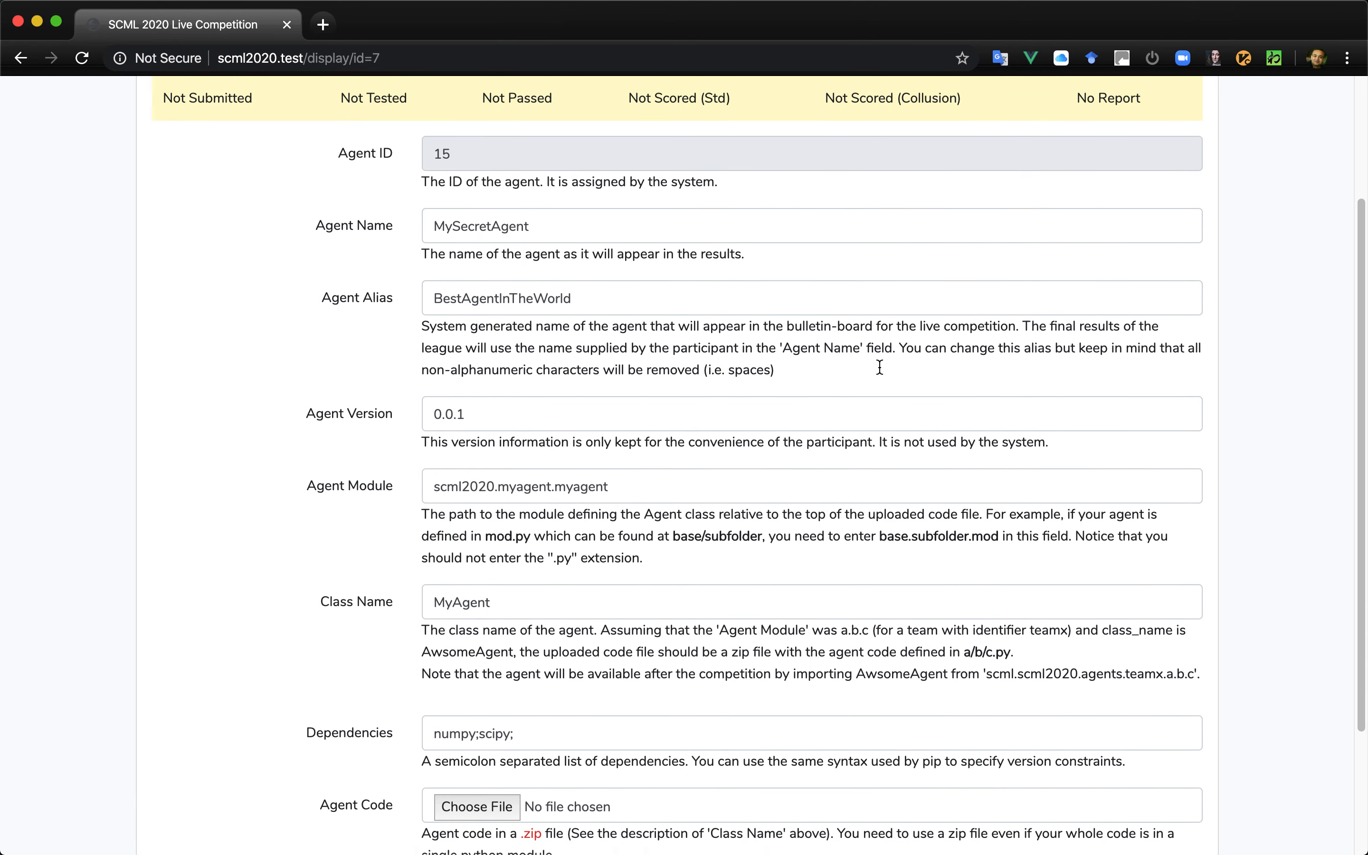
pyautogui.scroll(-3, 879, 368)
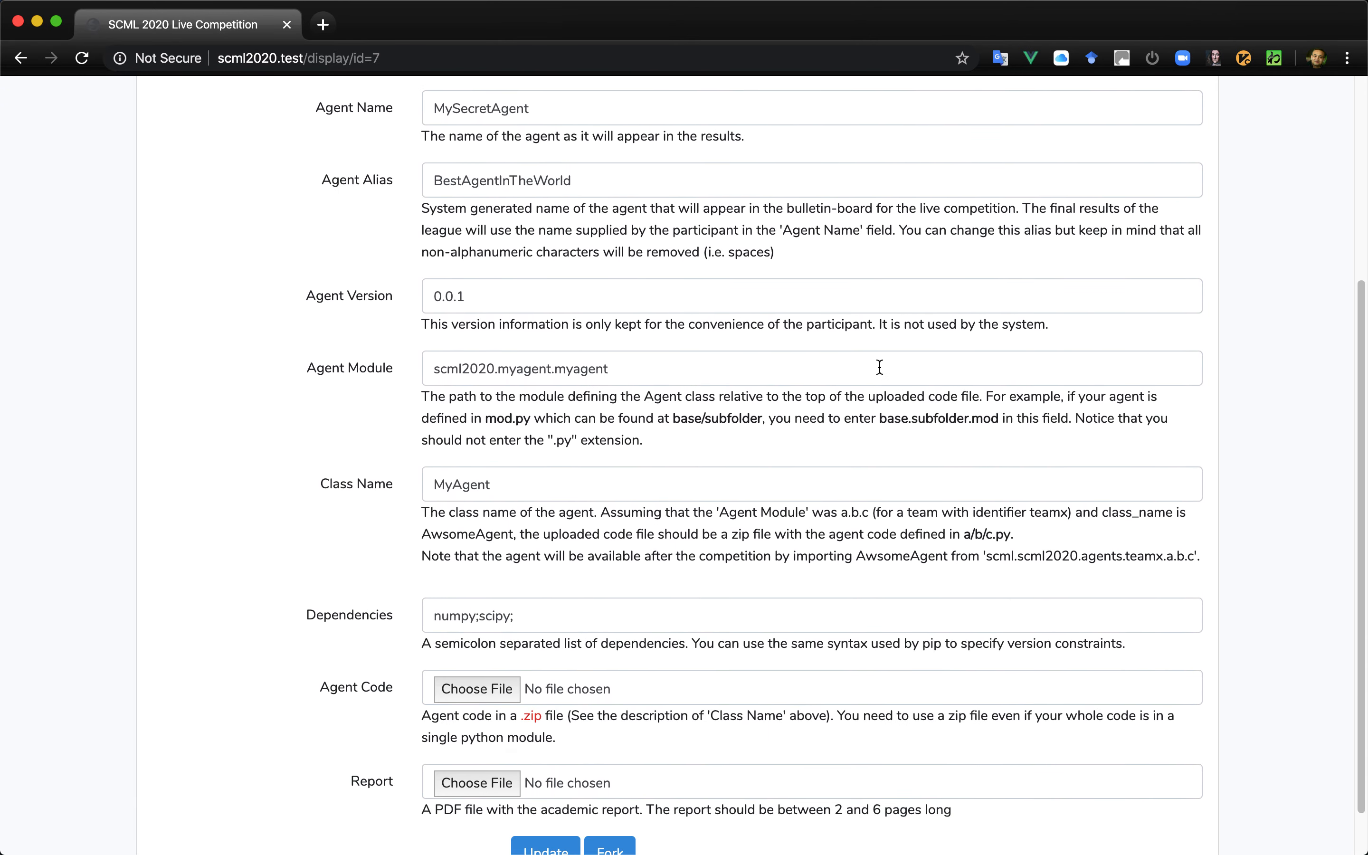
pyautogui.scroll(8, 880, 368)
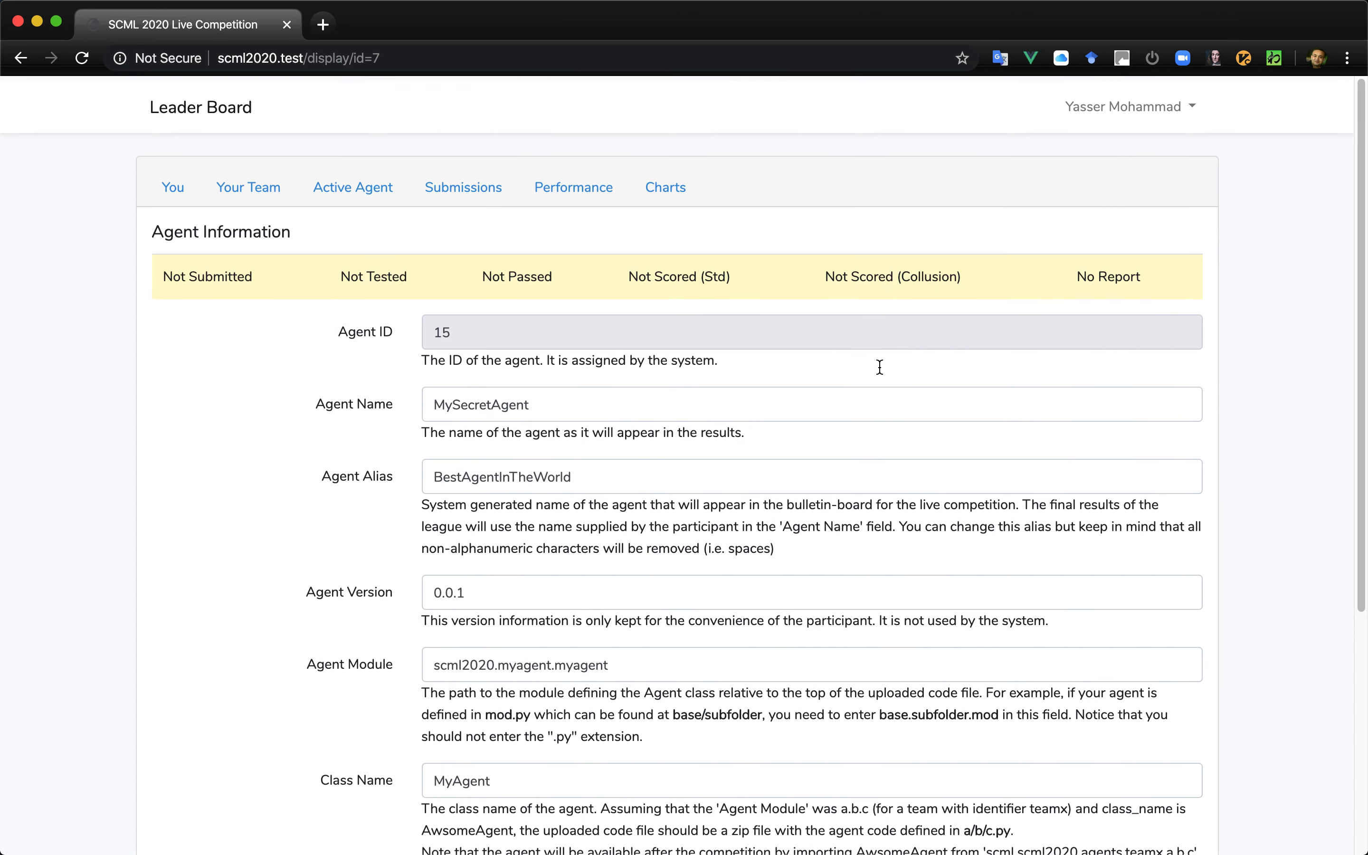
pyautogui.scroll(-9, 878, 365)
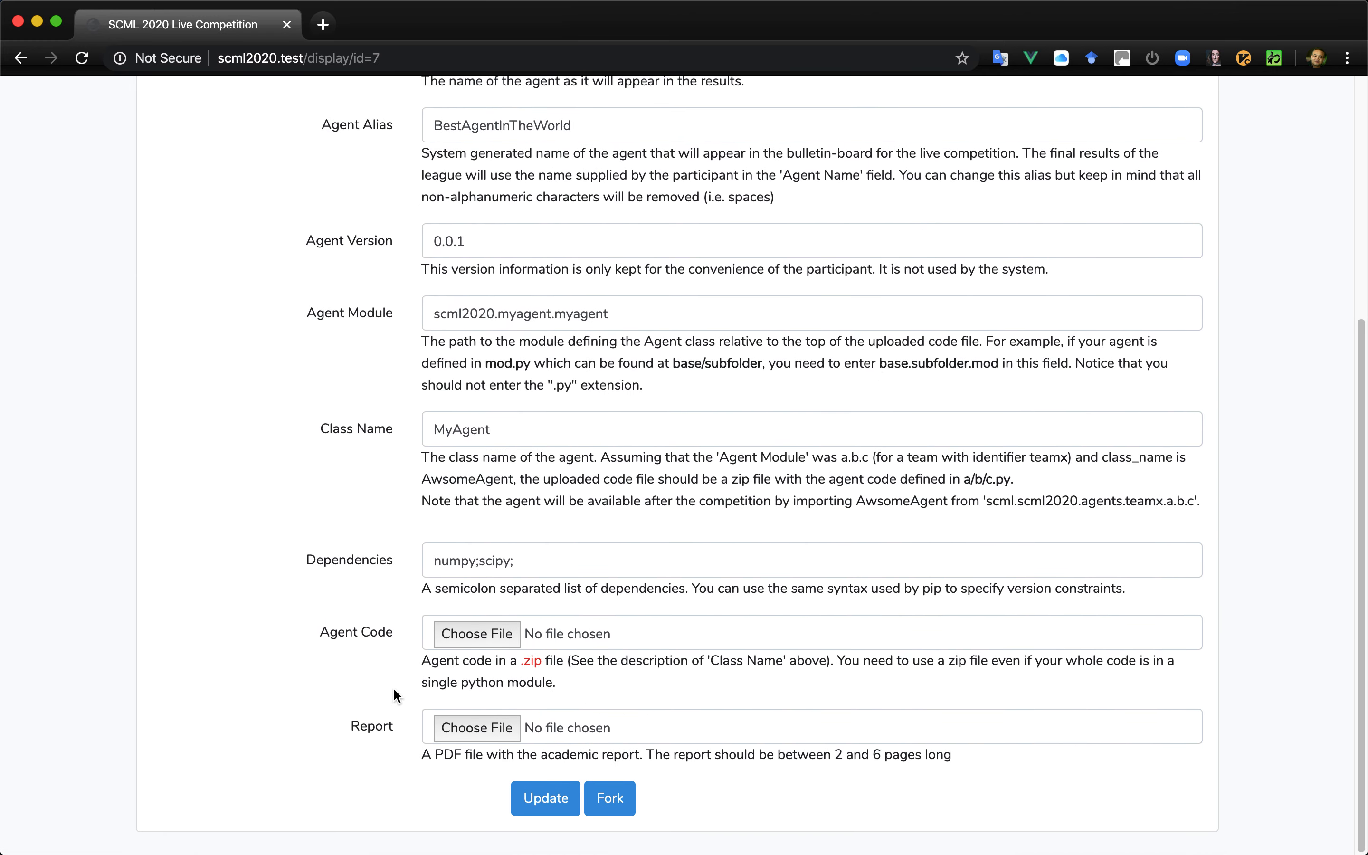
pyautogui.click(490, 635)
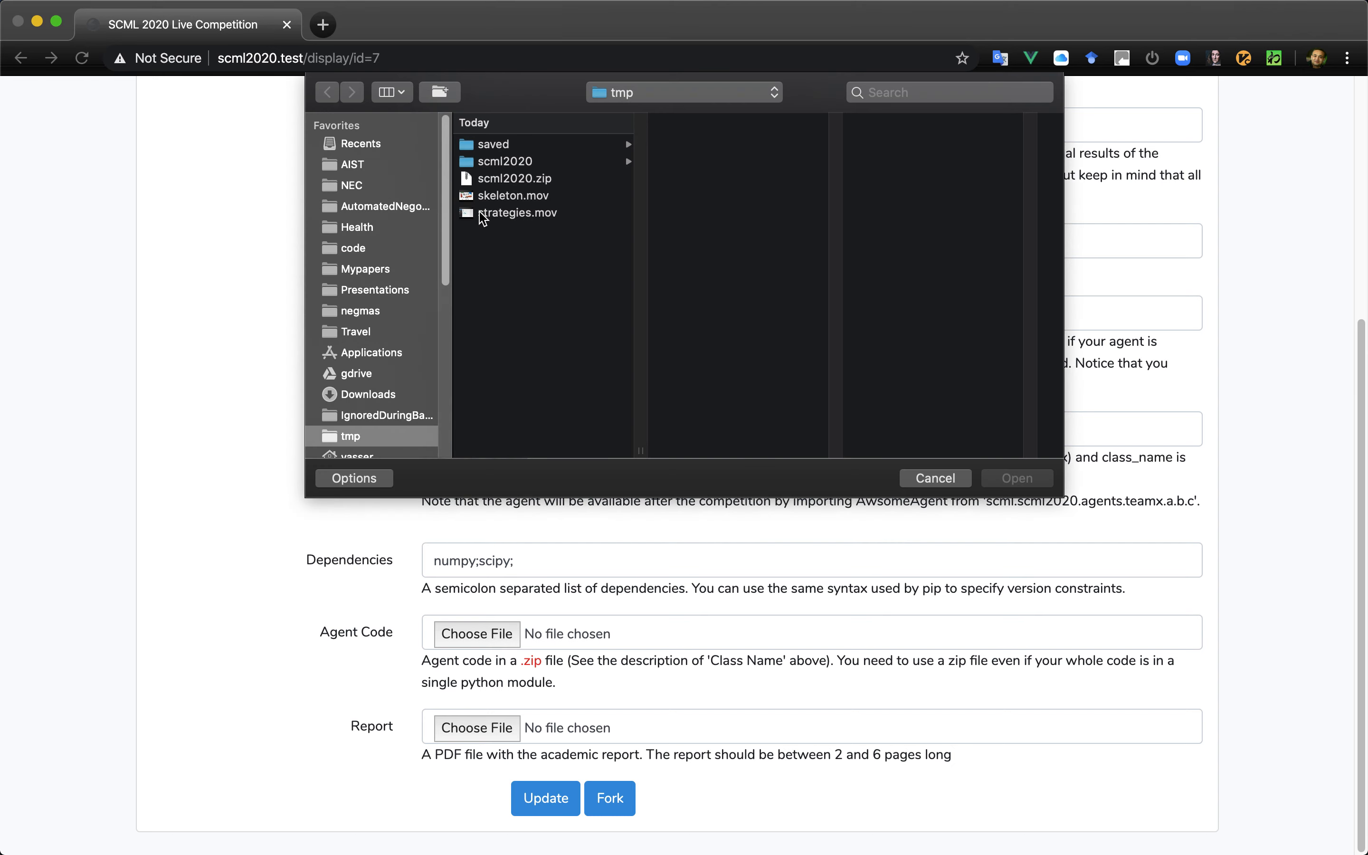
pyautogui.click(518, 180)
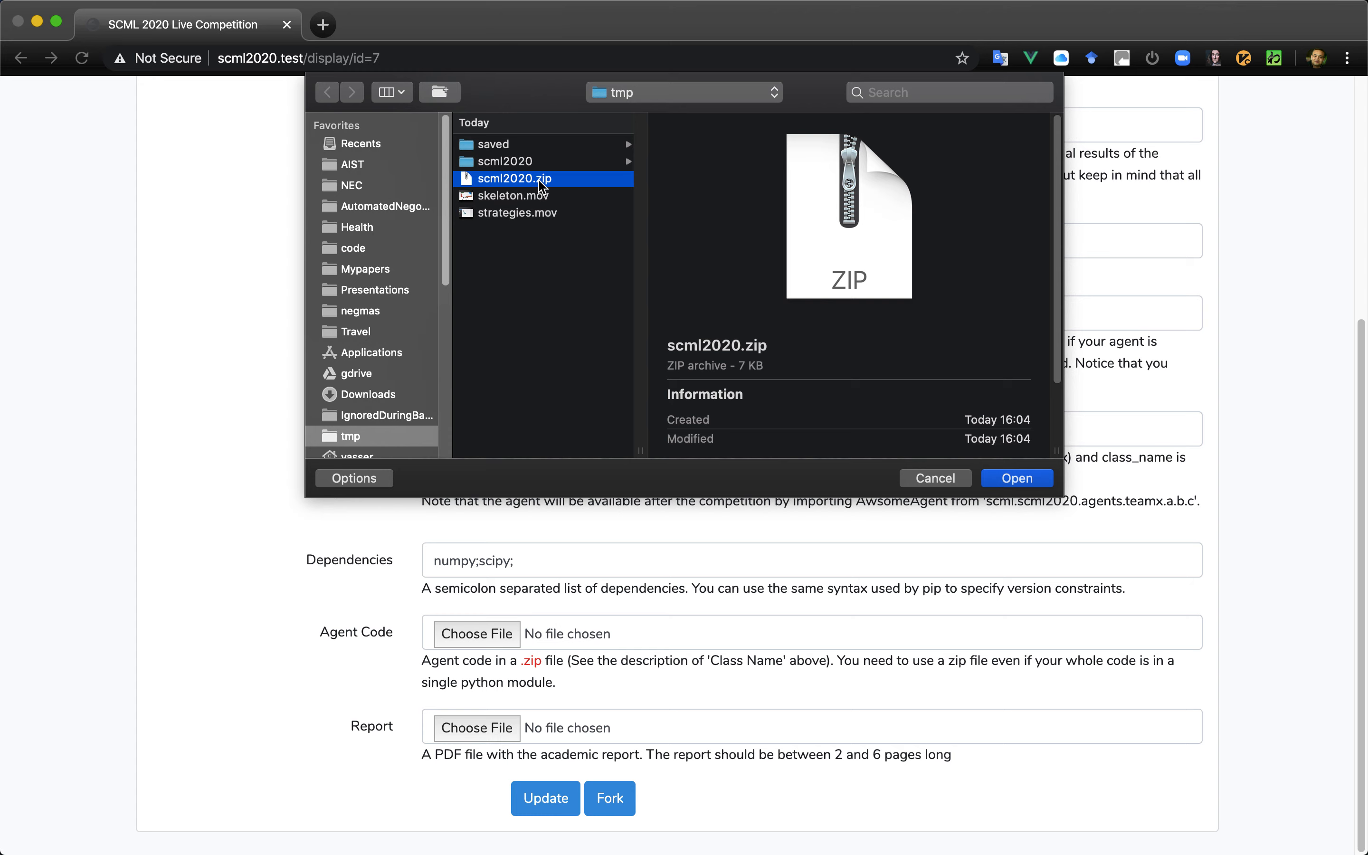
pyautogui.click(1018, 482)
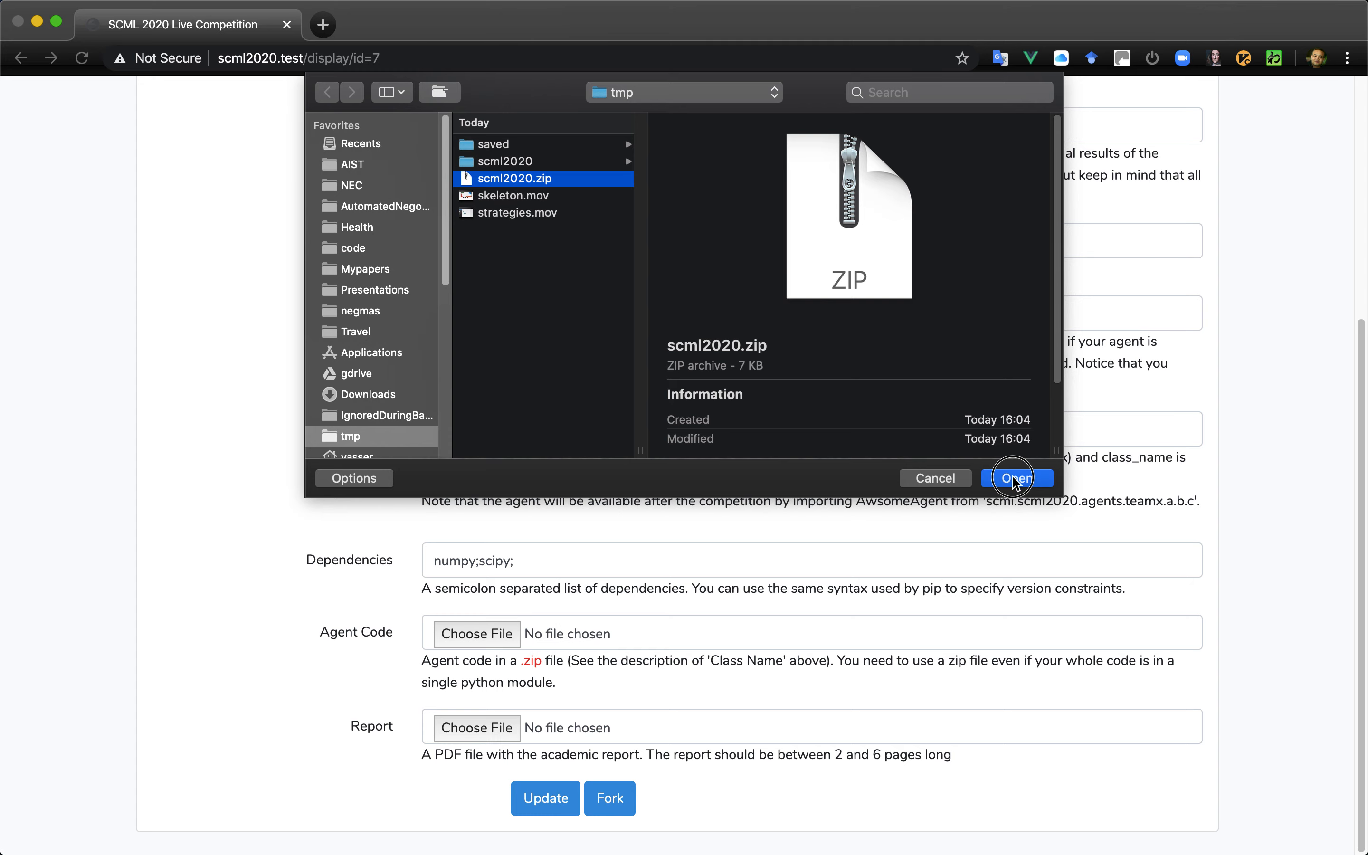
pyautogui.scroll(6, 559, 390)
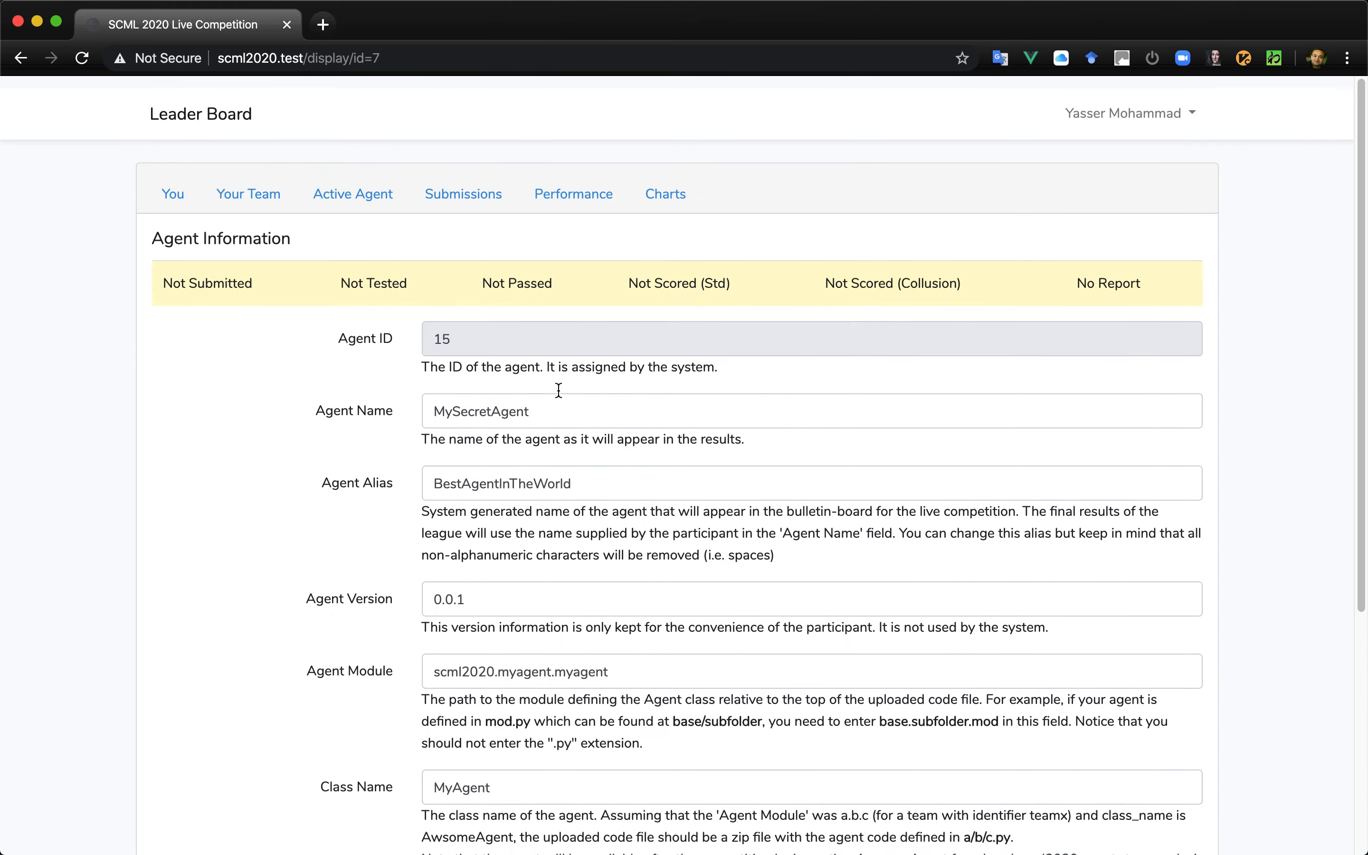
pyautogui.scroll(-6, 558, 390)
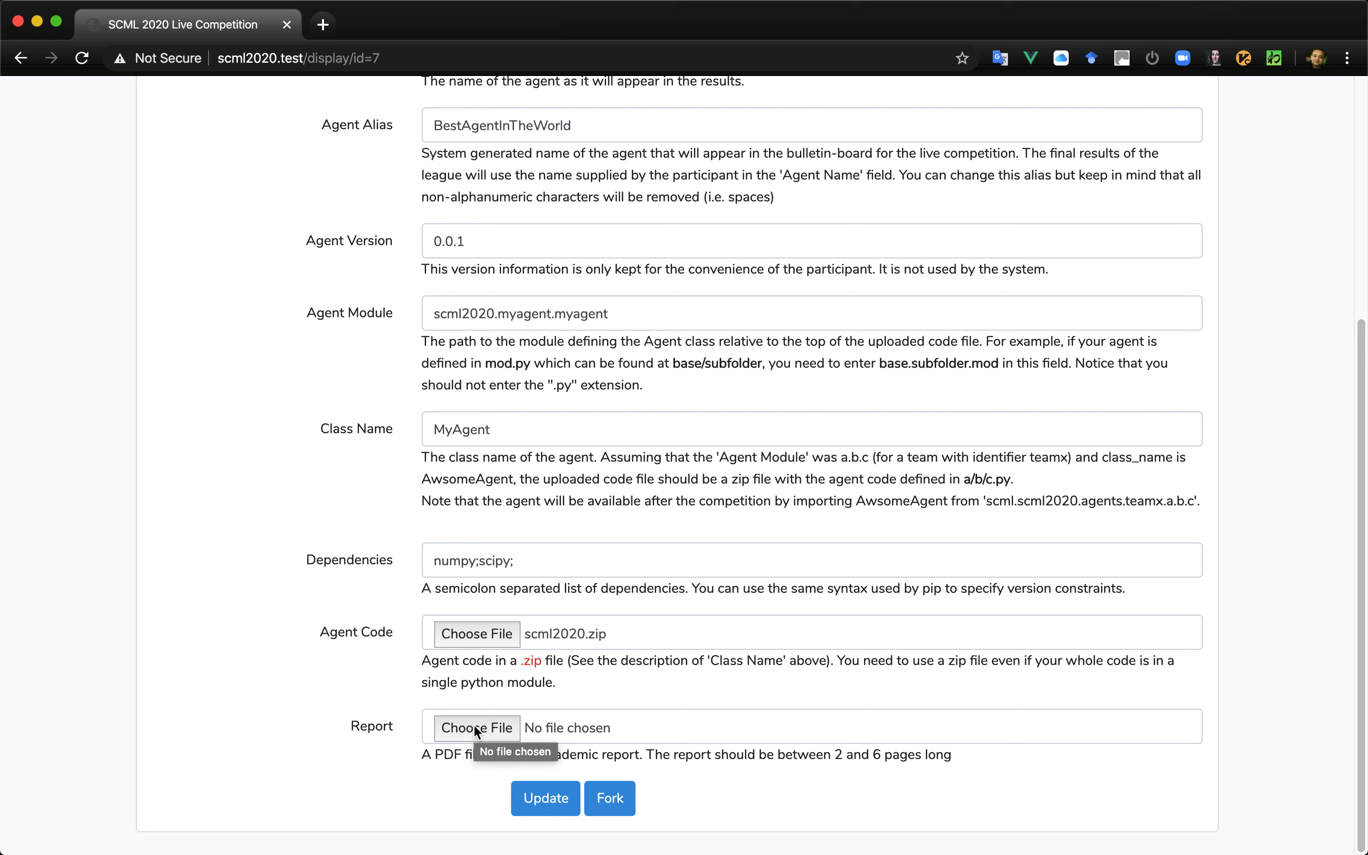
pyautogui.click(544, 798)
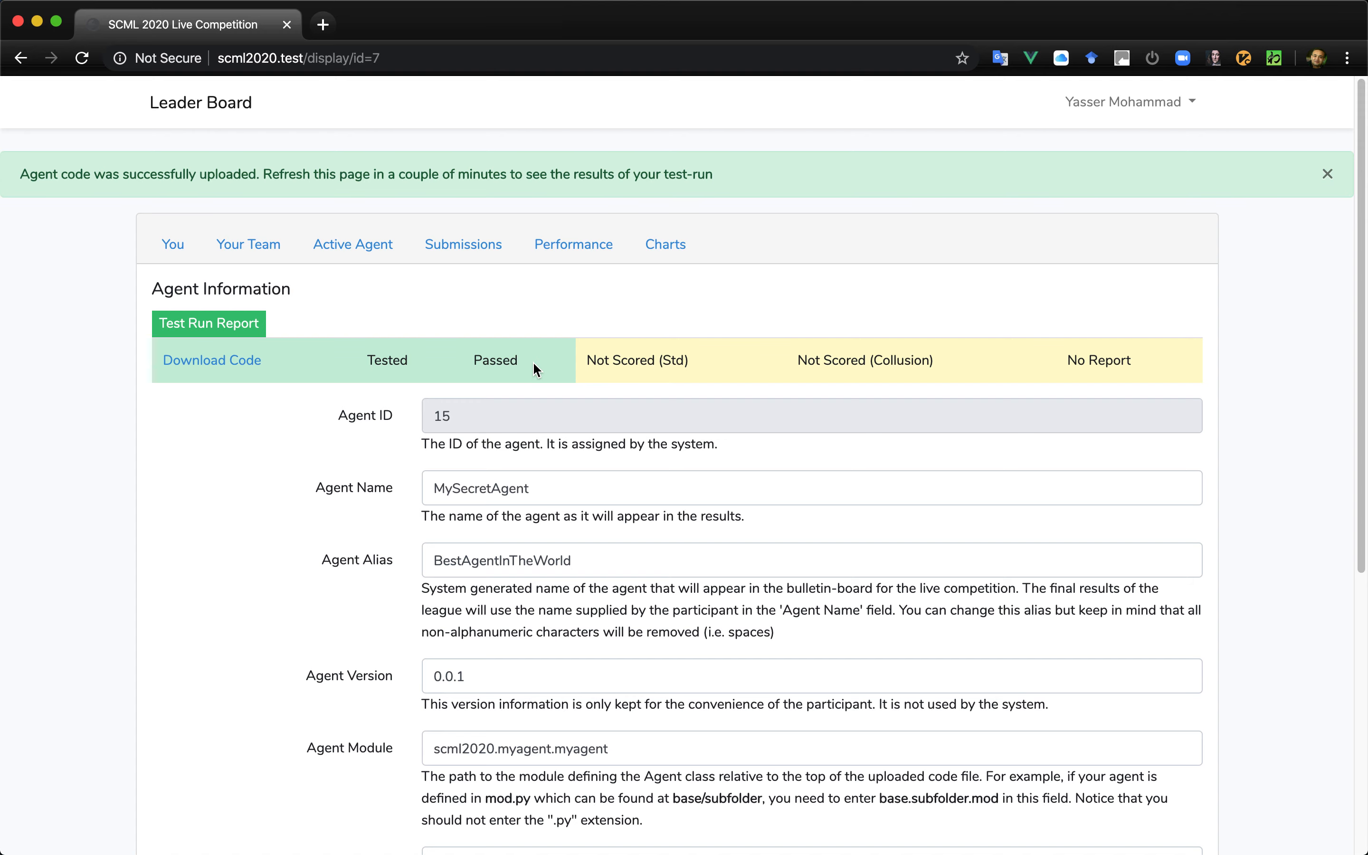
# - Review the agent's test run report, and check the team's performance and submission history
pyautogui.click(223, 322)
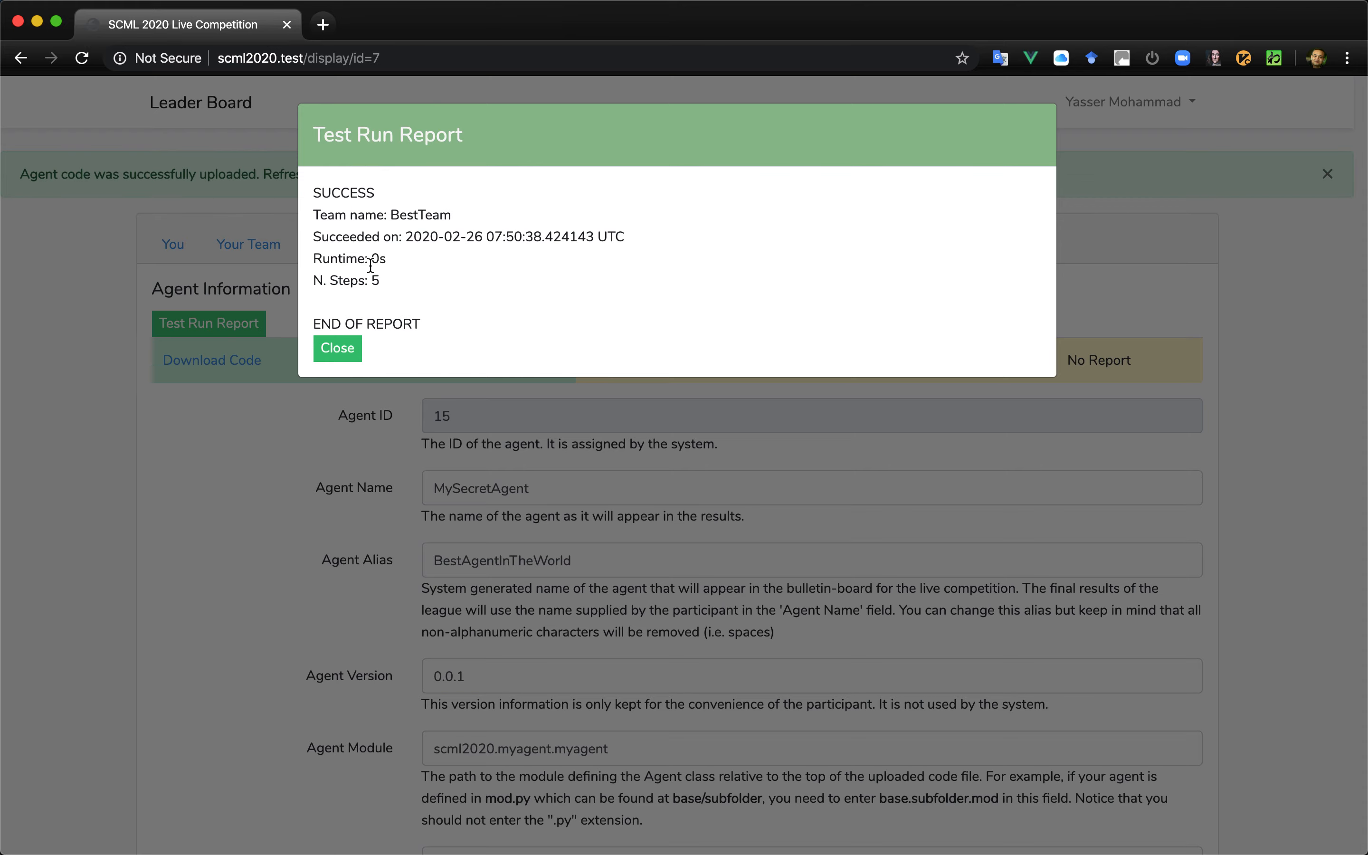
pyautogui.click(339, 348)
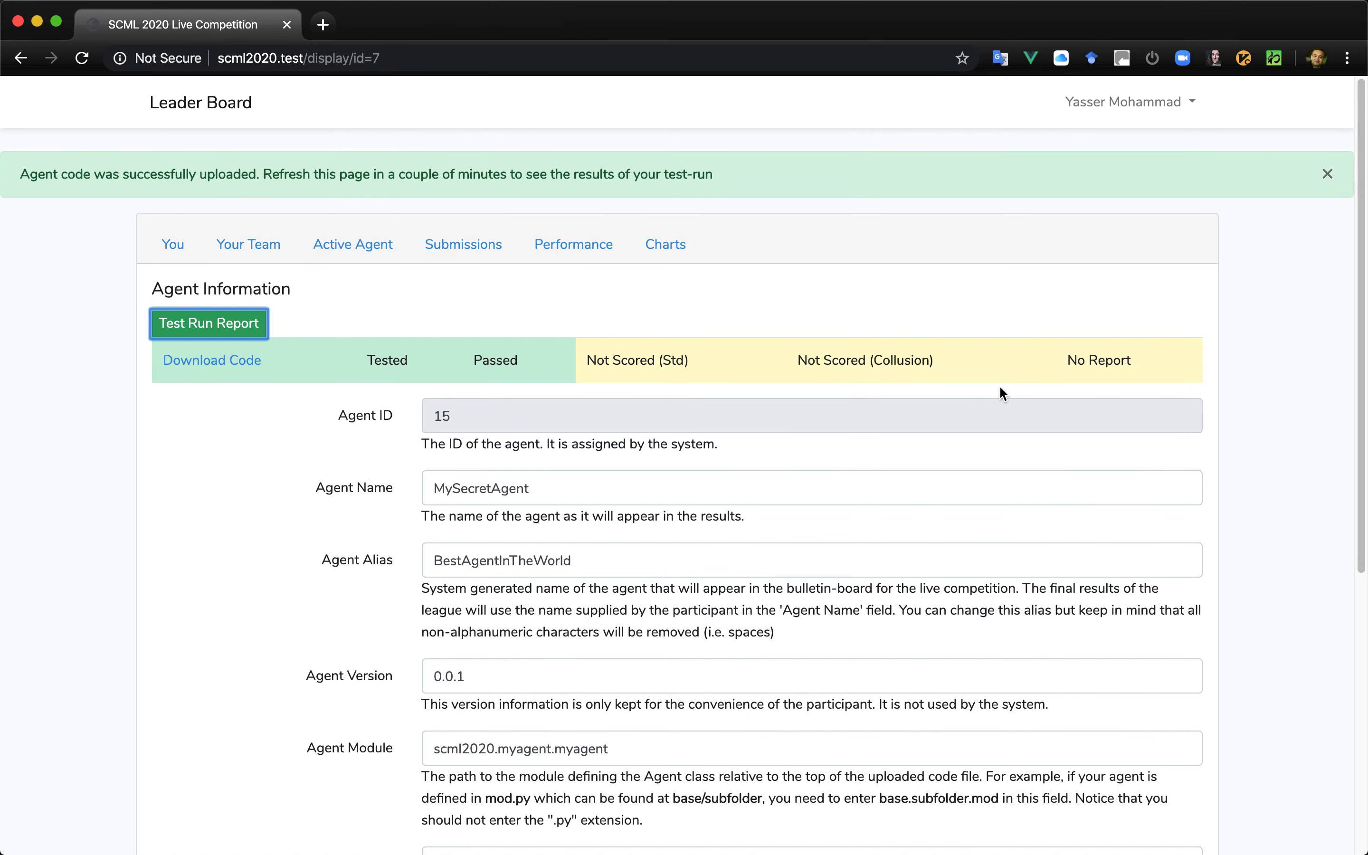
pyautogui.click(572, 245)
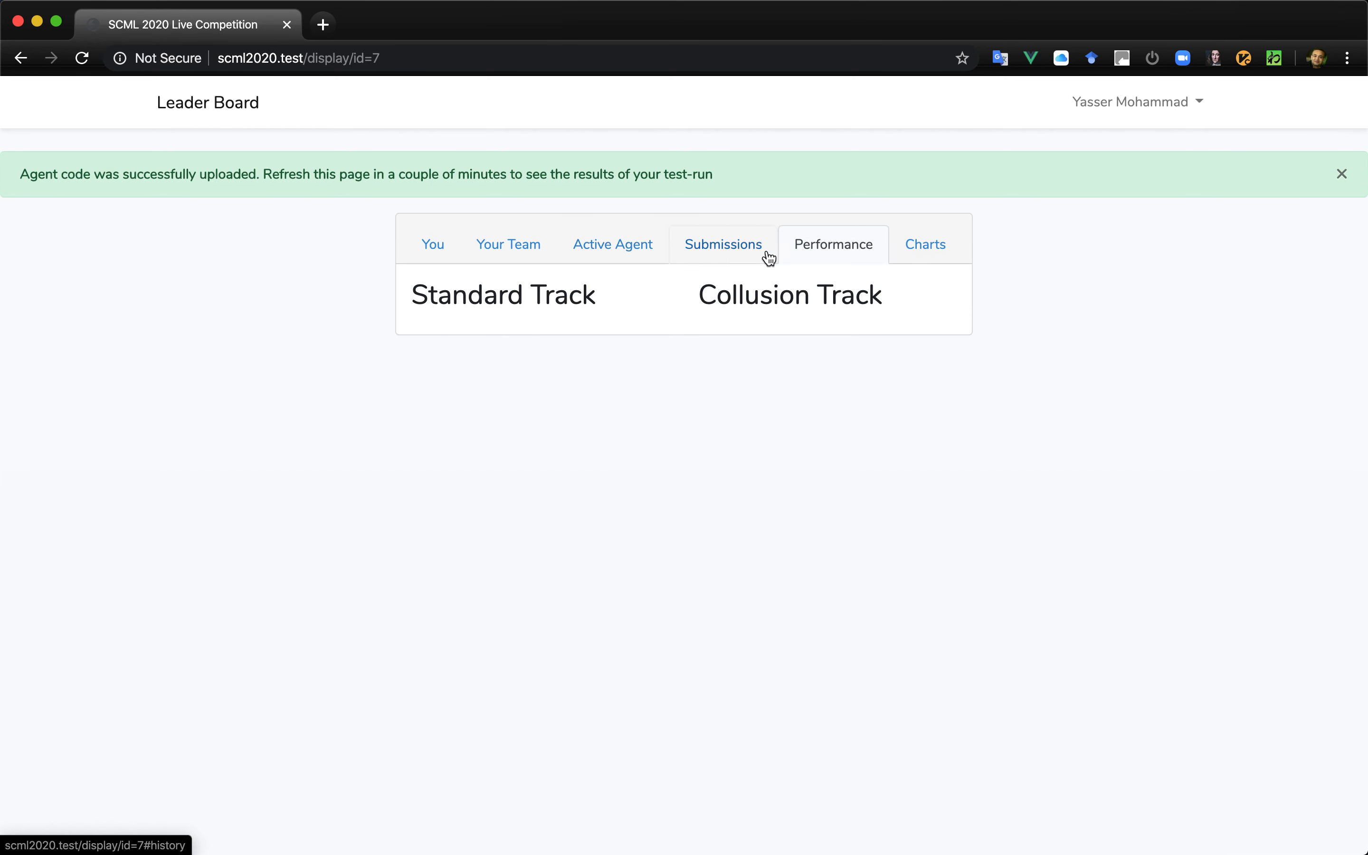
pyautogui.click(724, 255)
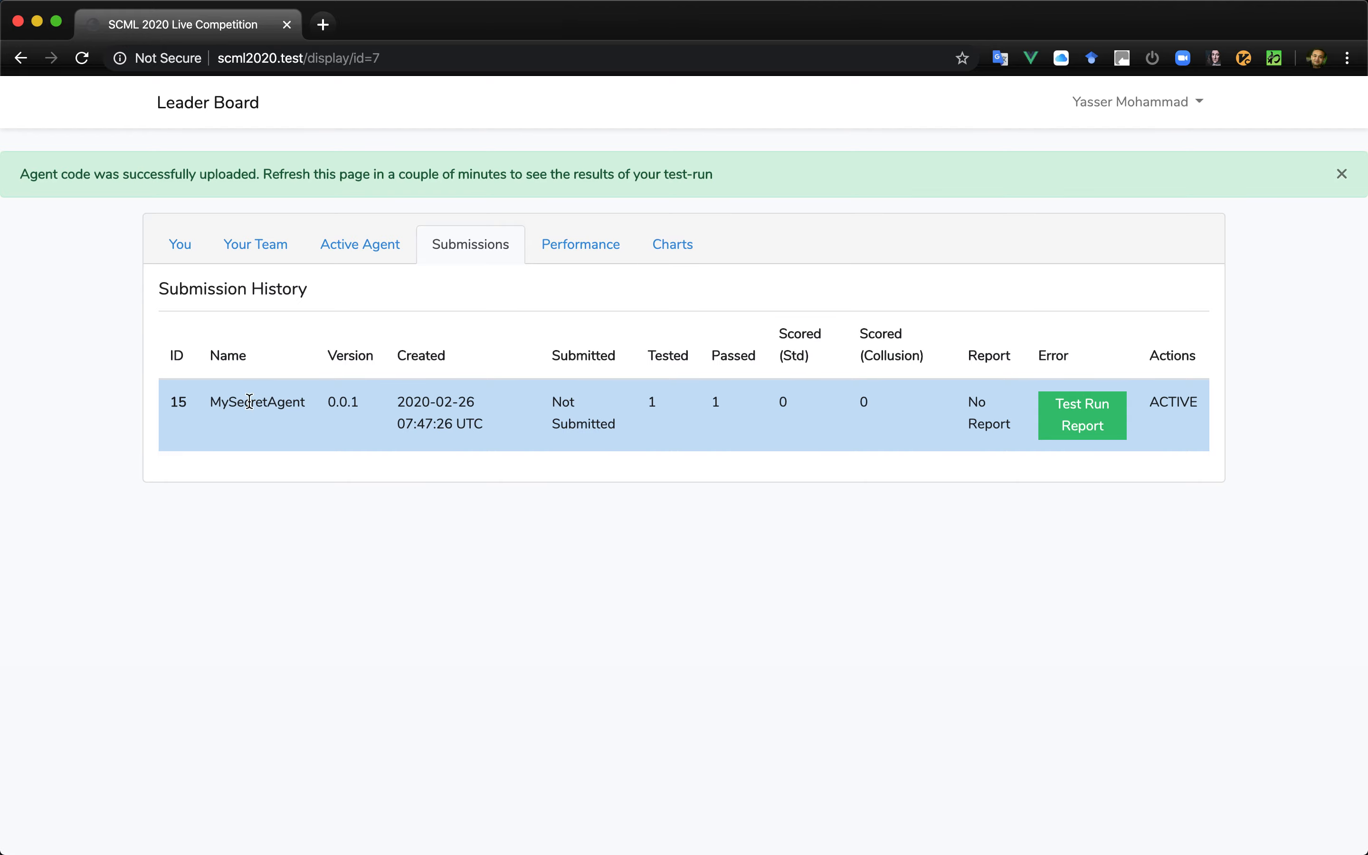
# - Return to the active agent's information and fork the agent
pyautogui.click(354, 259)
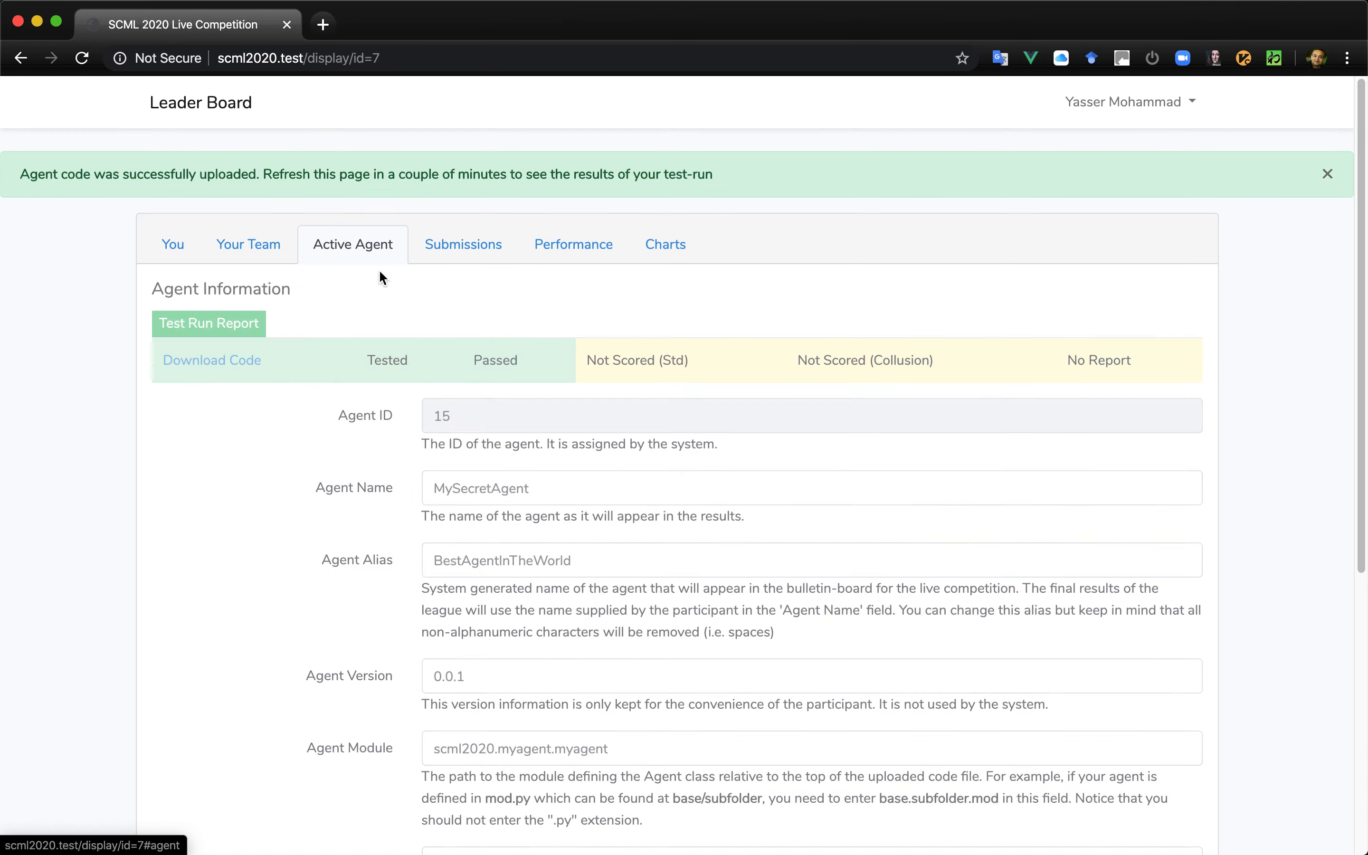
pyautogui.scroll(-7, 665, 525)
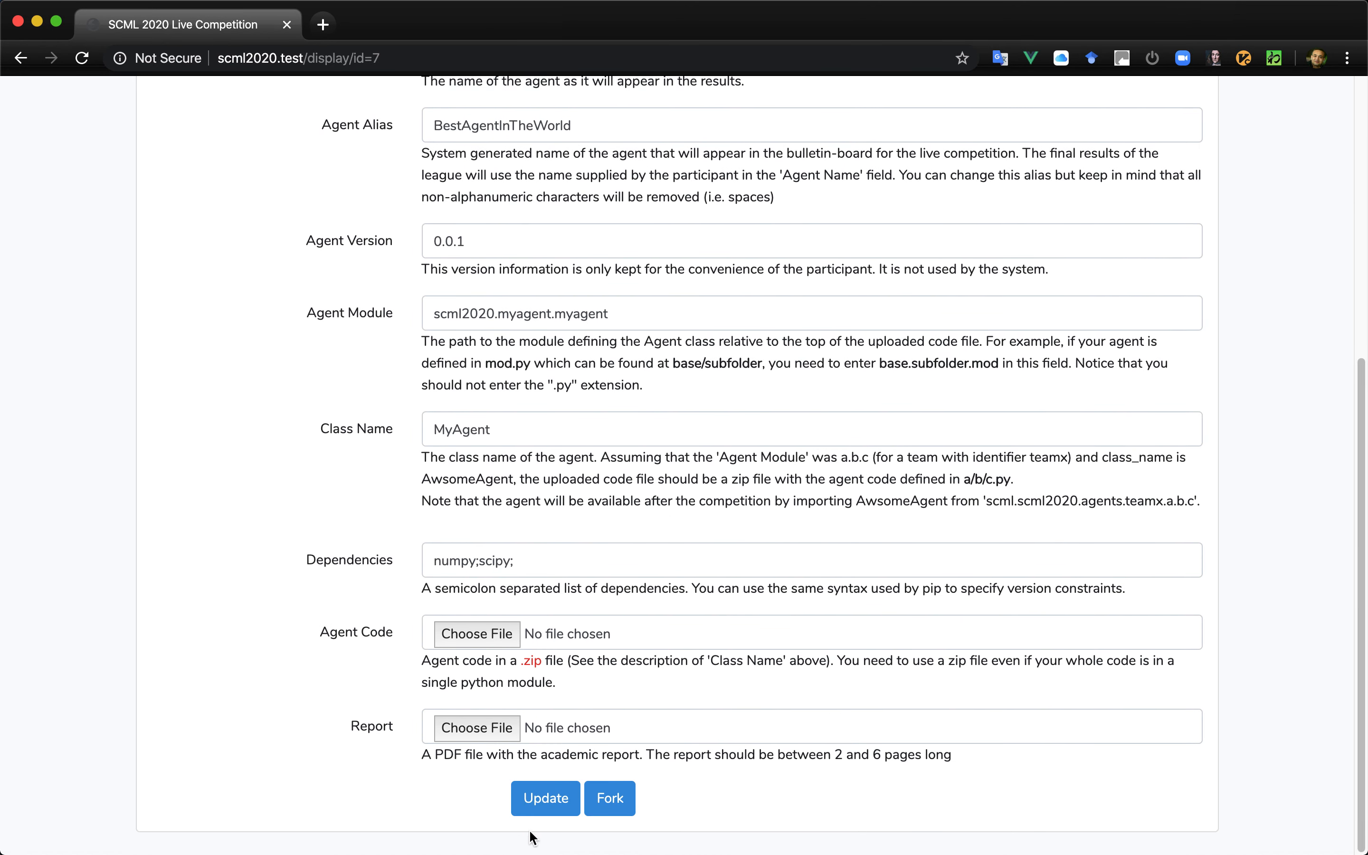
pyautogui.click(612, 812)
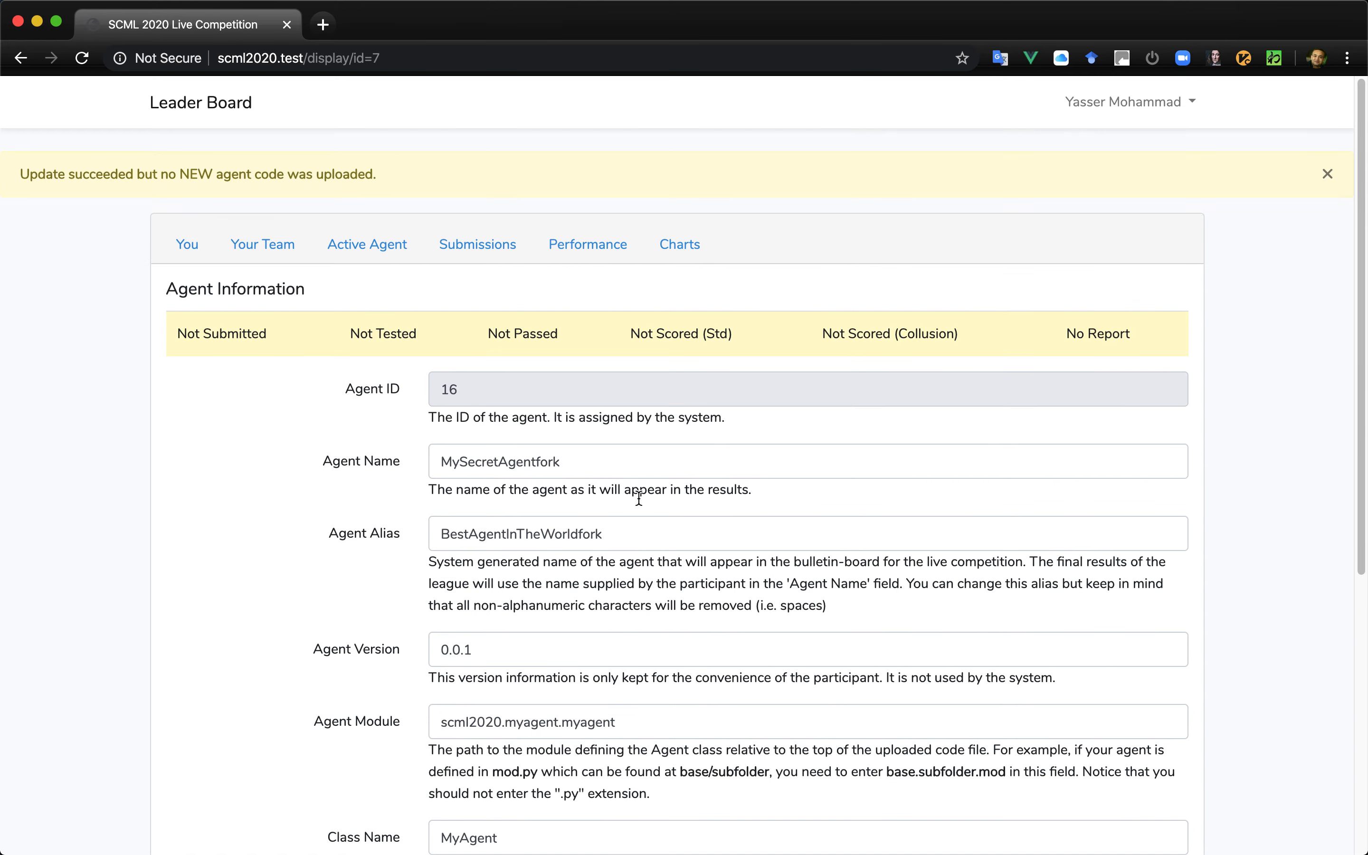
# - Rename the forked agent as MySecretAgent2
pyautogui.click(573, 457)
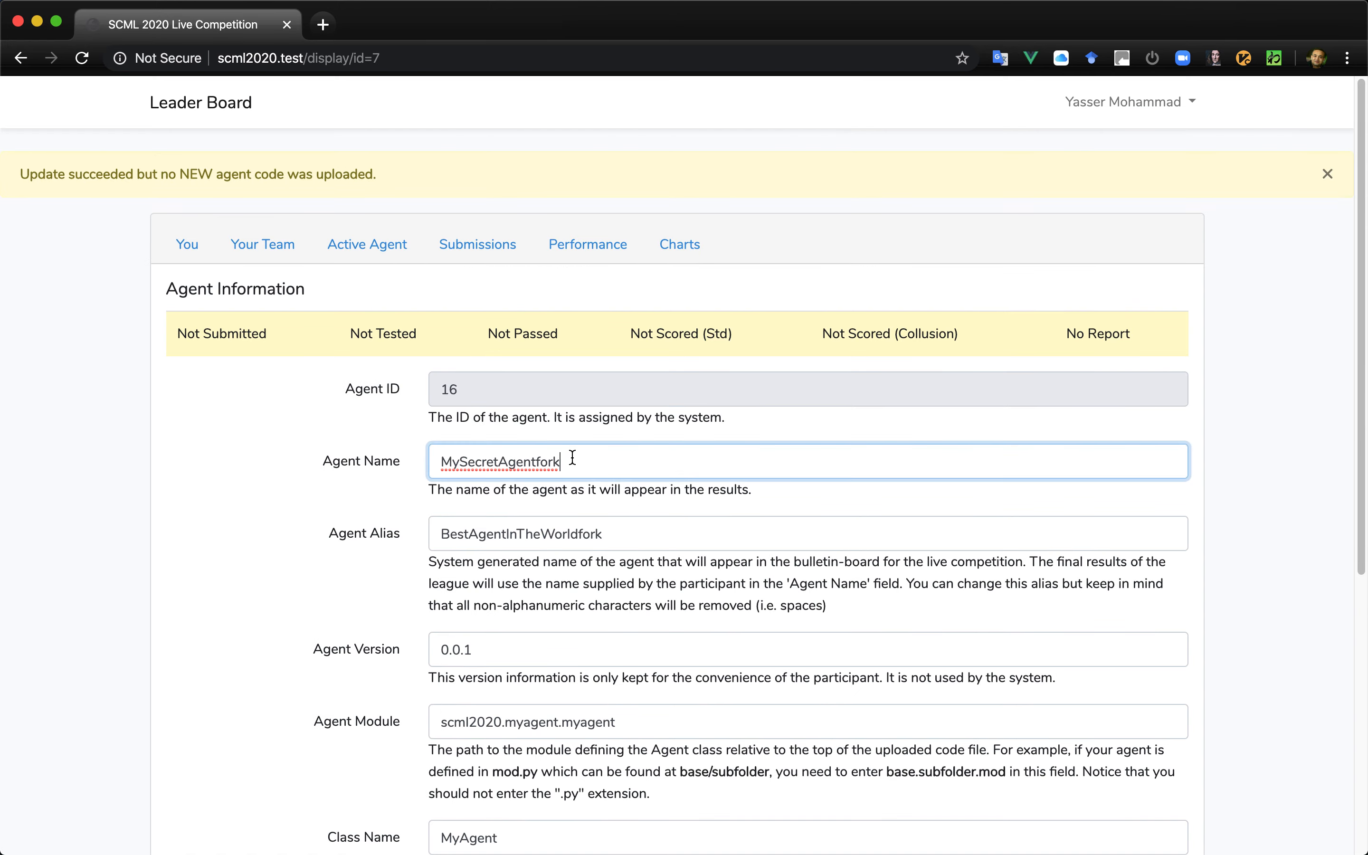
pyautogui.press('BackSpace')
pyautogui.press('BackSpace')
pyautogui.press('BackSpace')
pyautogui.press('BackSpace')
pyautogui.write('2')
pyautogui.press('Tab')
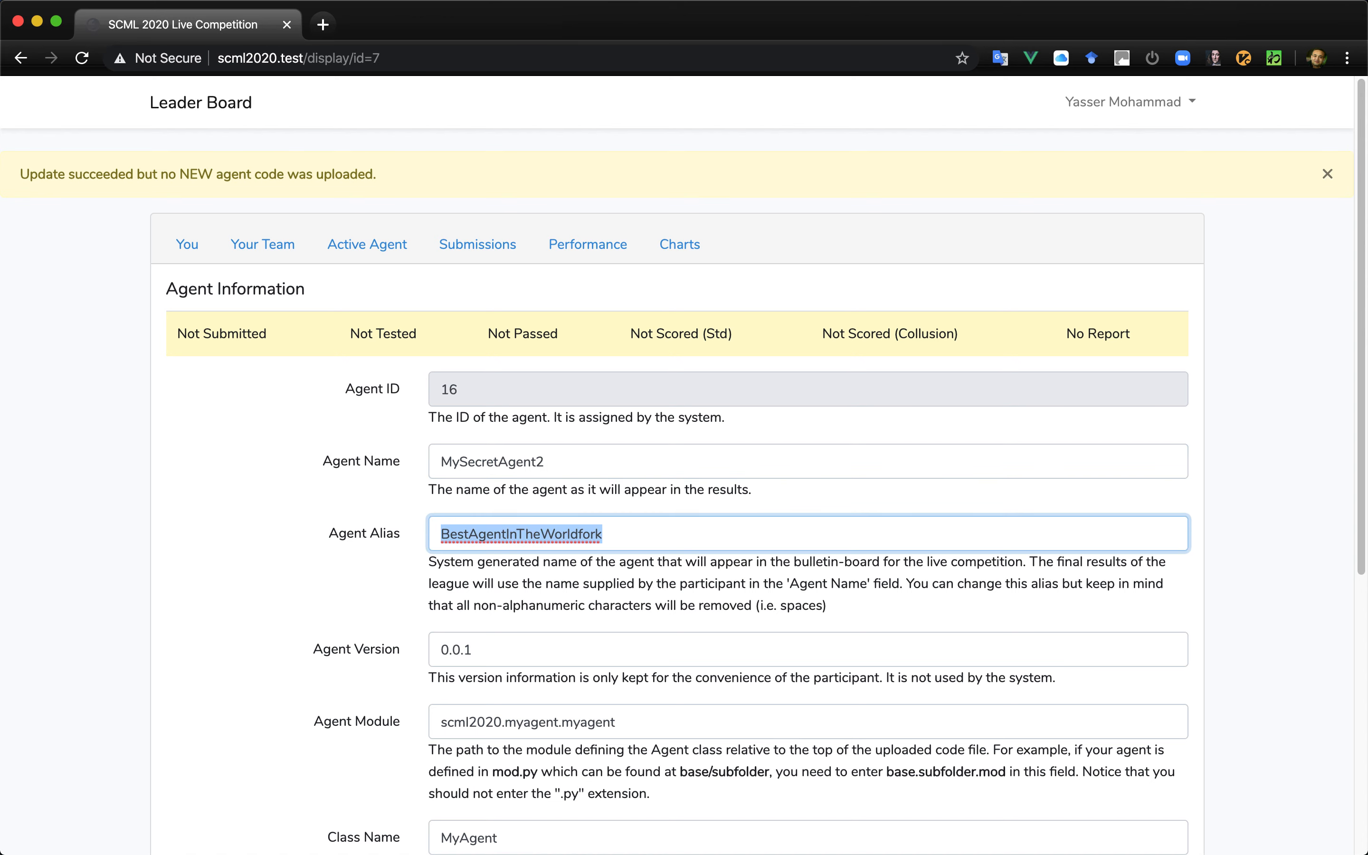
# - Change the forked agent's alias to WorstAgentInTheWorld
pyautogui.press('Right')
pyautogui.press('BackSpace')
pyautogui.press('BackSpace')
pyautogui.press('BackSpace')
pyautogui.press('BackSpace')
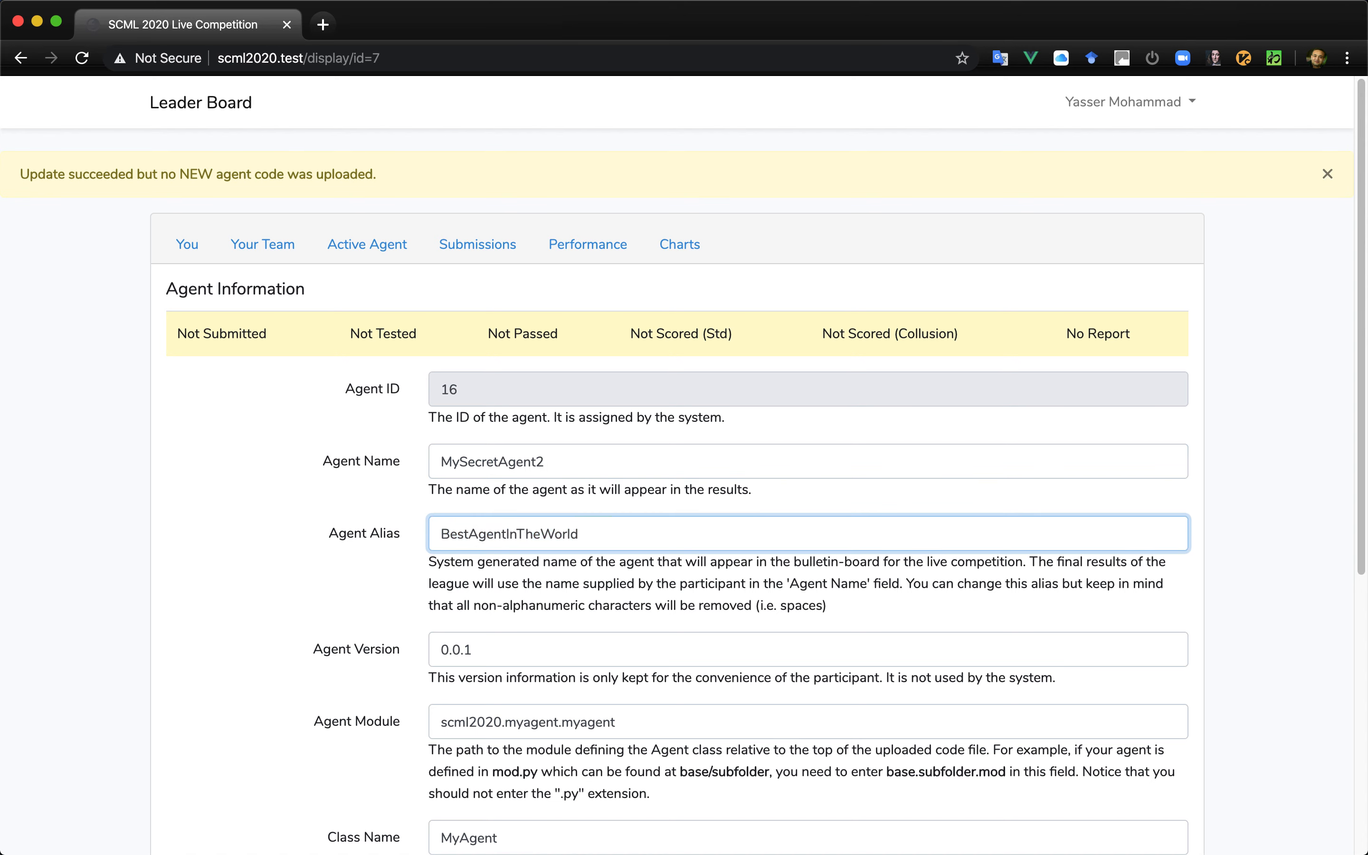
pyautogui.press('Left')
pyautogui.press('Left')
pyautogui.press('Left')
pyautogui.press('Left')
pyautogui.press('Left')
pyautogui.press('Left')
pyautogui.press('Left')
pyautogui.press('BackSpace')
pyautogui.press('BackSpace')
pyautogui.press('BackSpace')
pyautogui.press('BackSpace')
pyautogui.write('Worst')
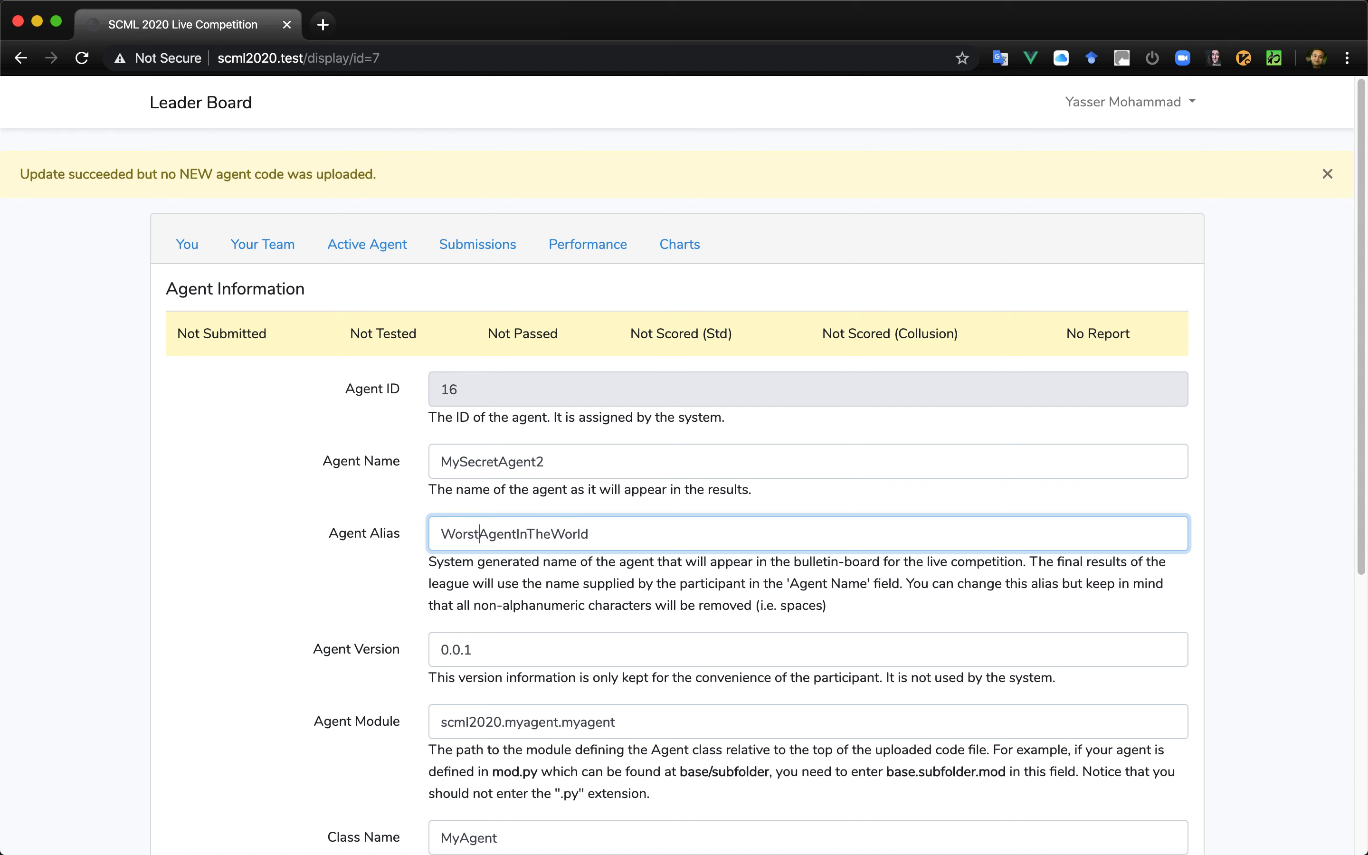
pyautogui.scroll(-5, 644, 568)
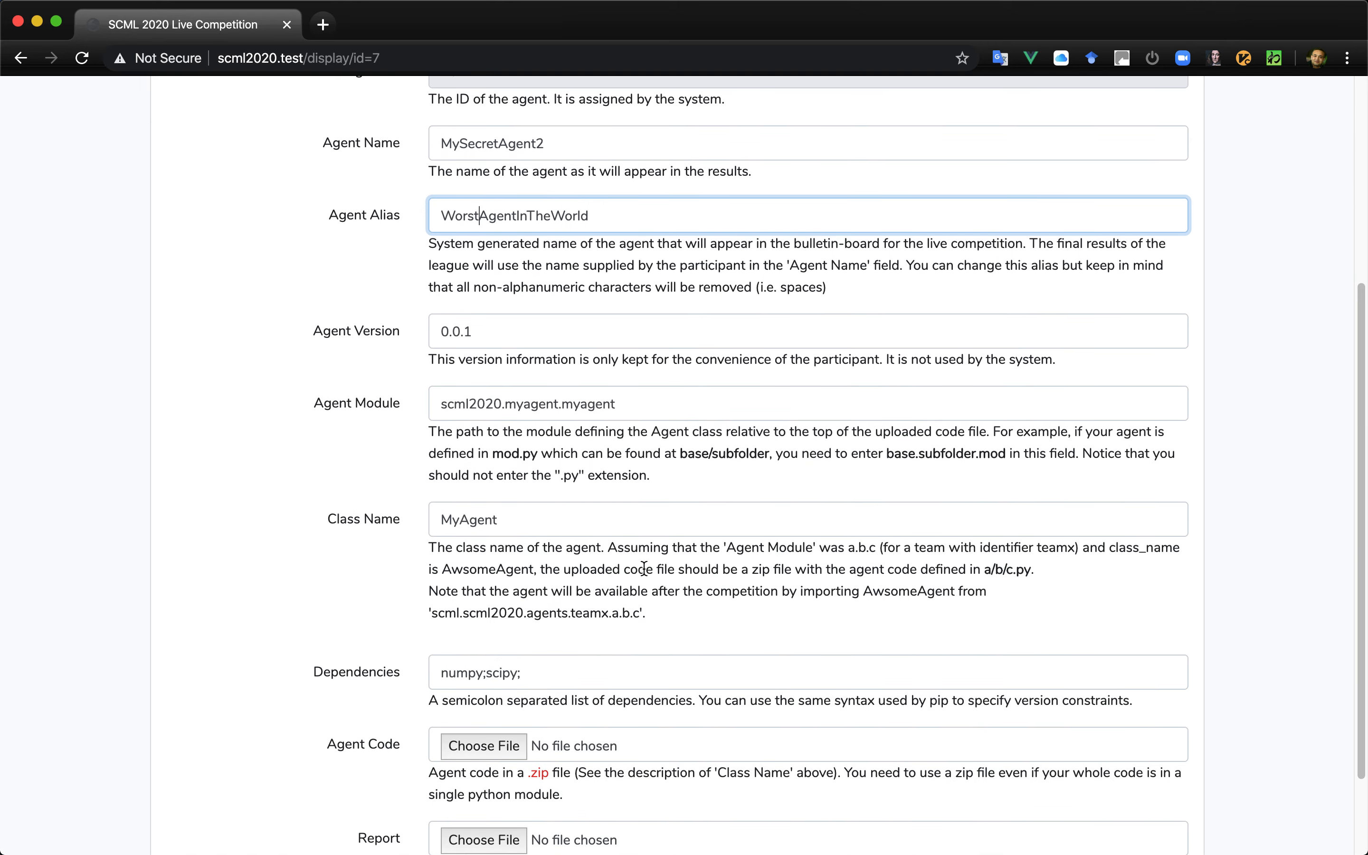
# - Change the forked agent's module path to scml2020.myagent.myagen
pyautogui.click(628, 414)
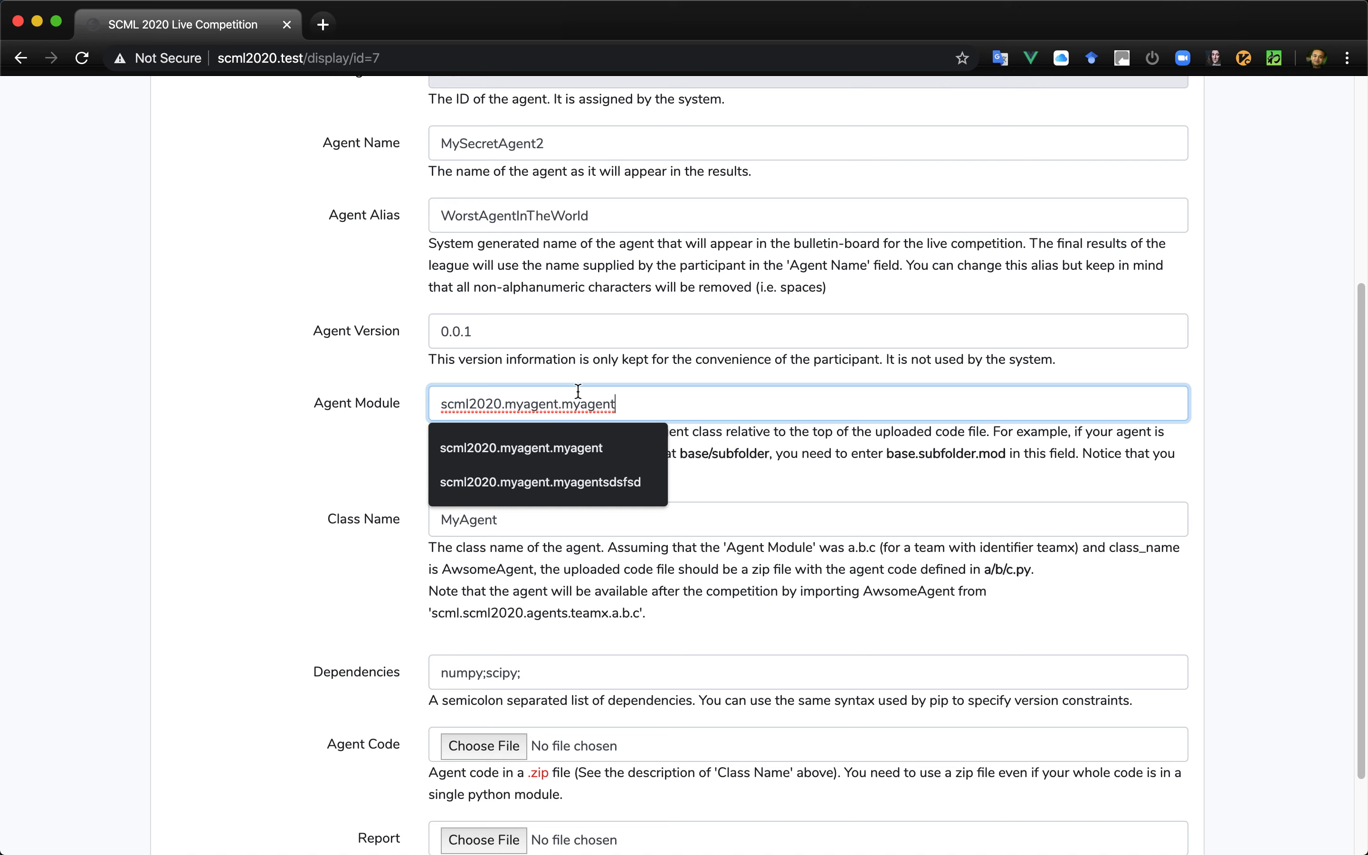
pyautogui.press('BackSpace')
pyautogui.click(744, 486)
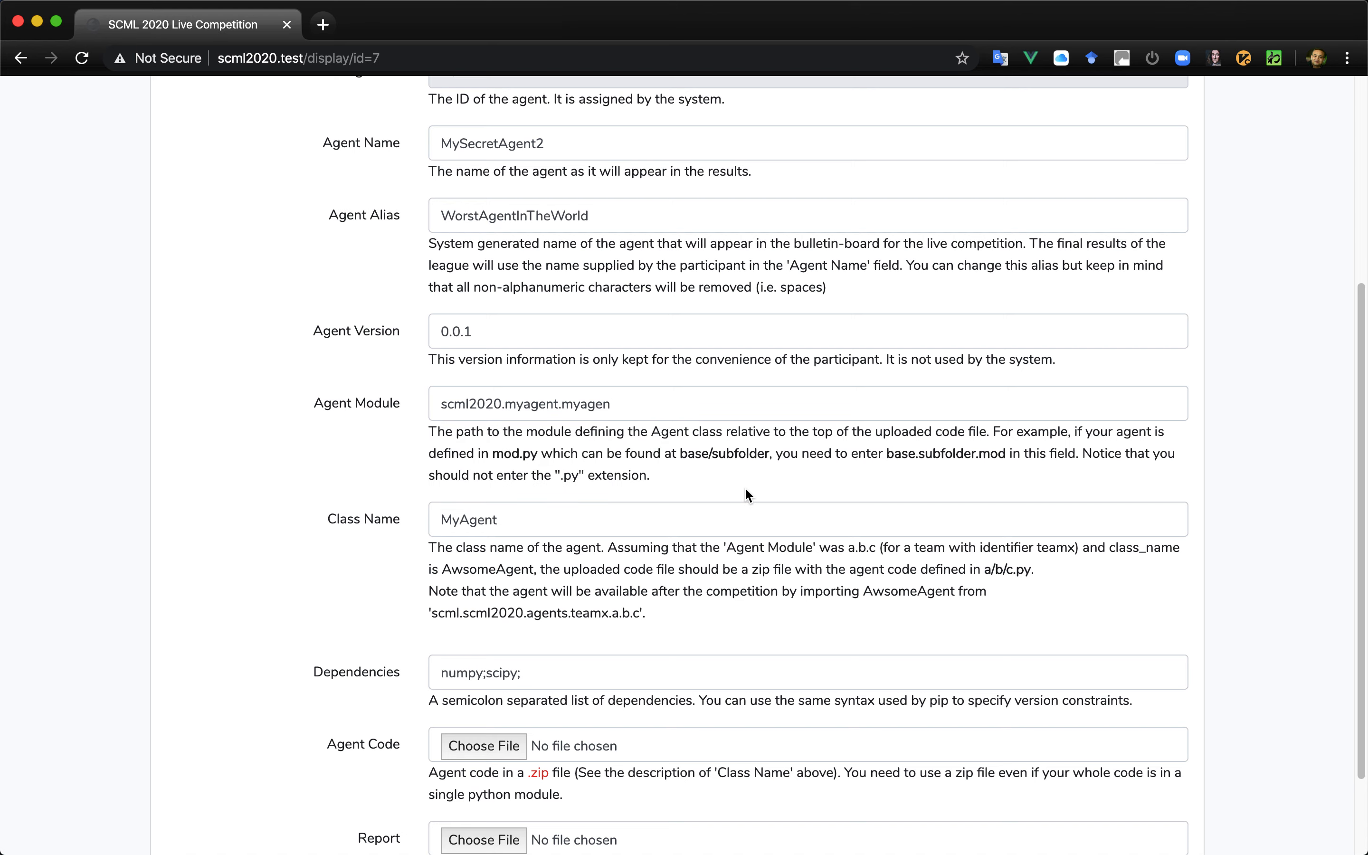
# - Attach scml2020.zip from the tmp folder as the agent code and update the forked agent
pyautogui.scroll(-3, 743, 486)
pyautogui.click(503, 634)
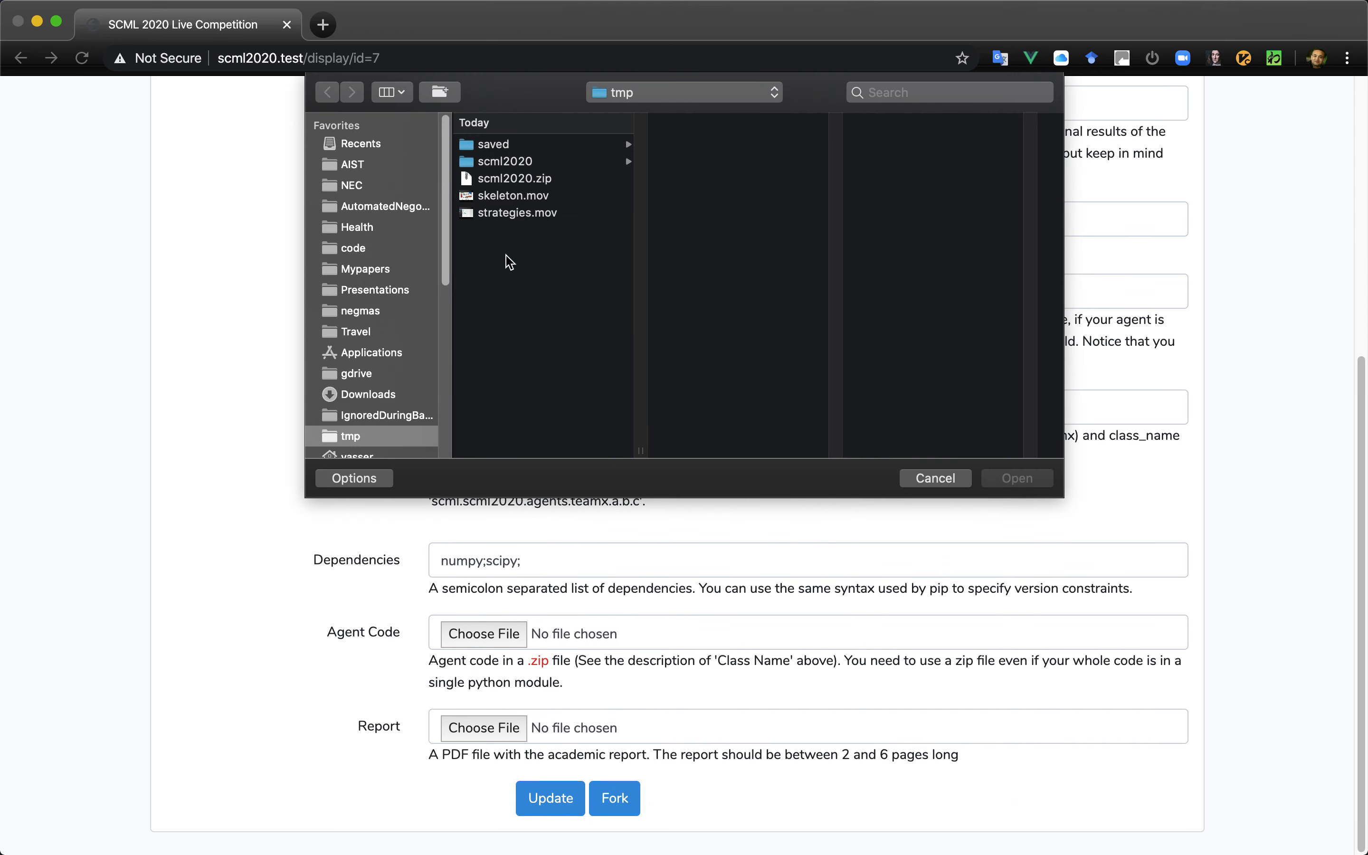
pyautogui.click(525, 184)
pyautogui.doubleClick(524, 184)
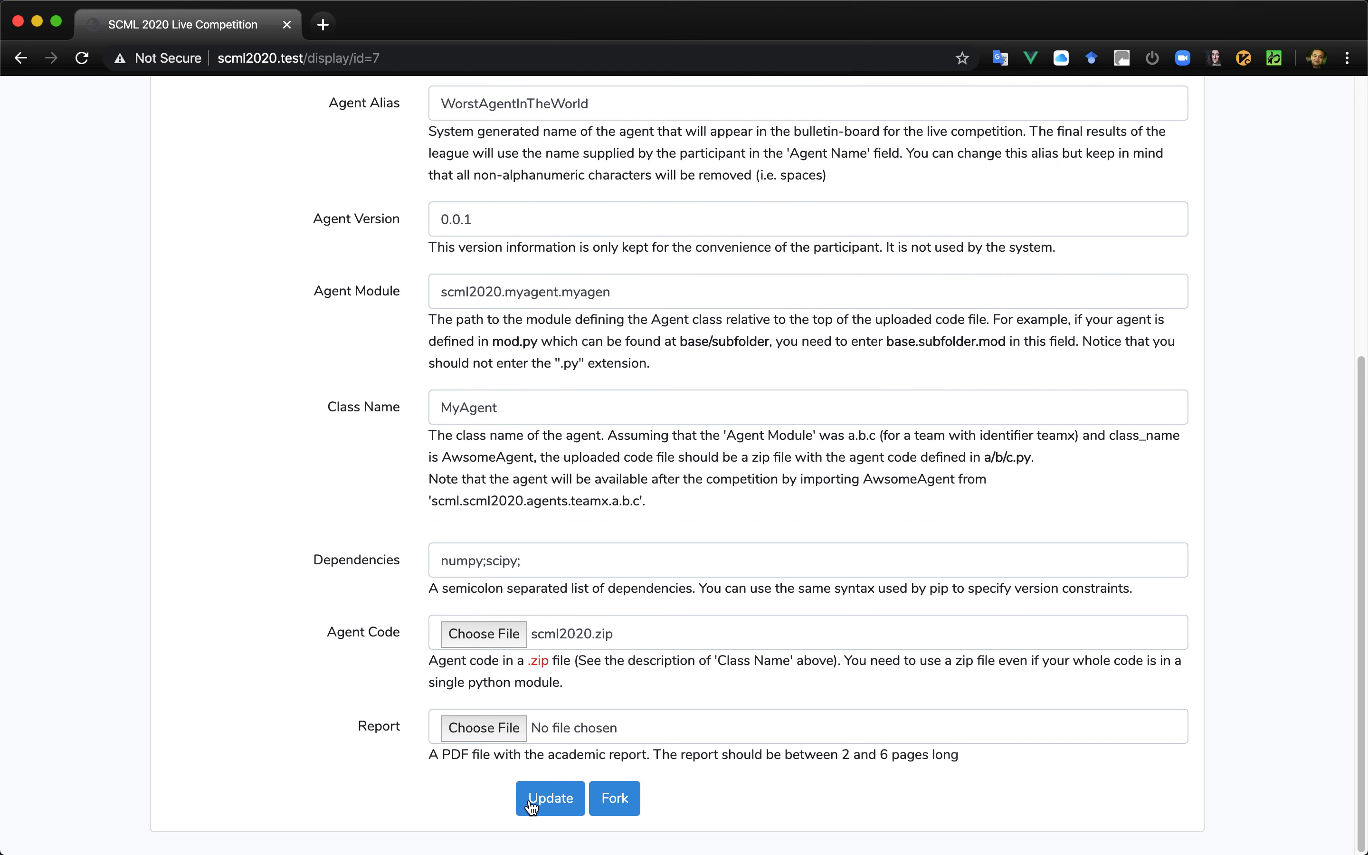
pyautogui.click(550, 803)
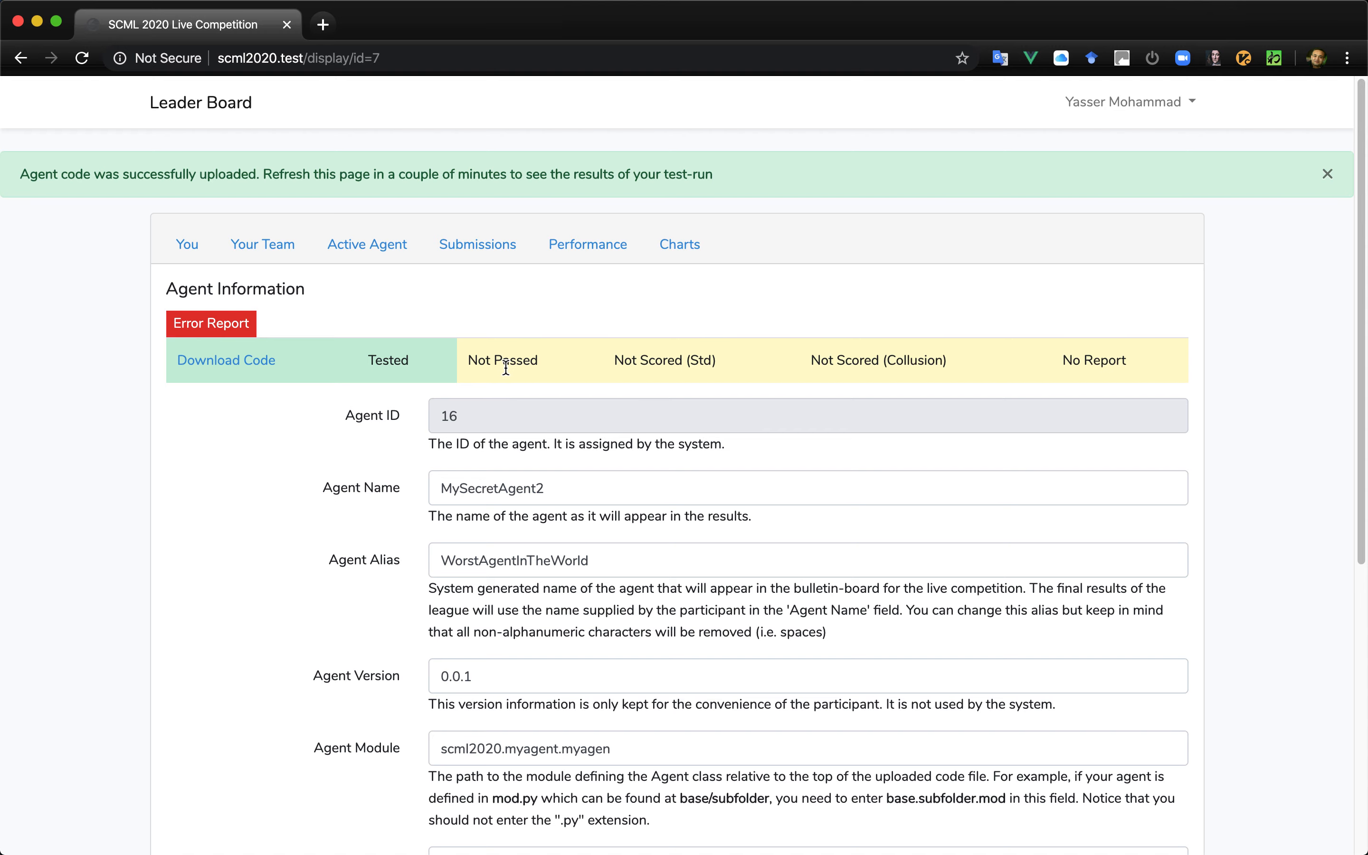
# - Read the agent's error report for the cause of the failed test run, and close the report
pyautogui.click(182, 324)
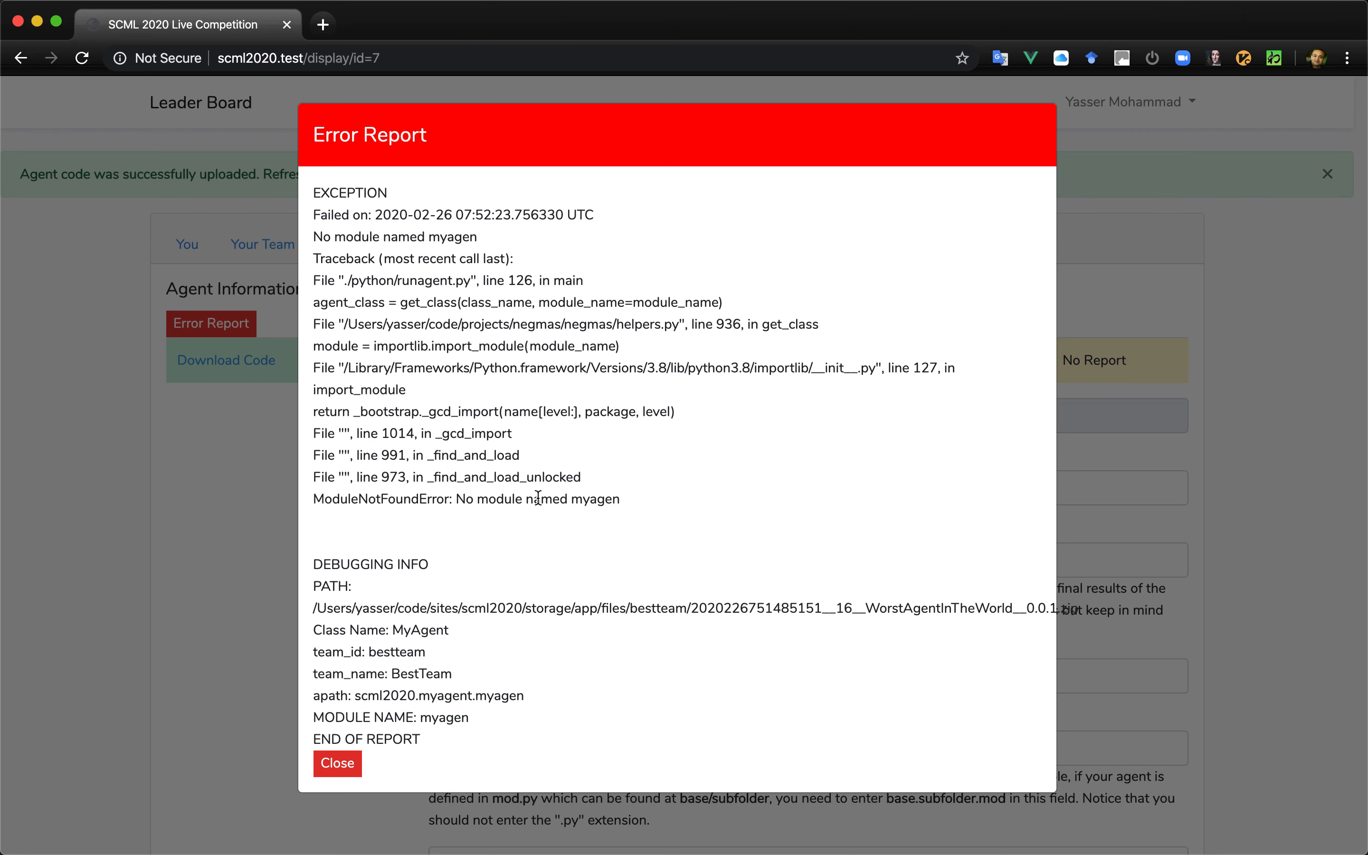
pyautogui.moveTo(583, 501); pyautogui.dragTo(616, 501)
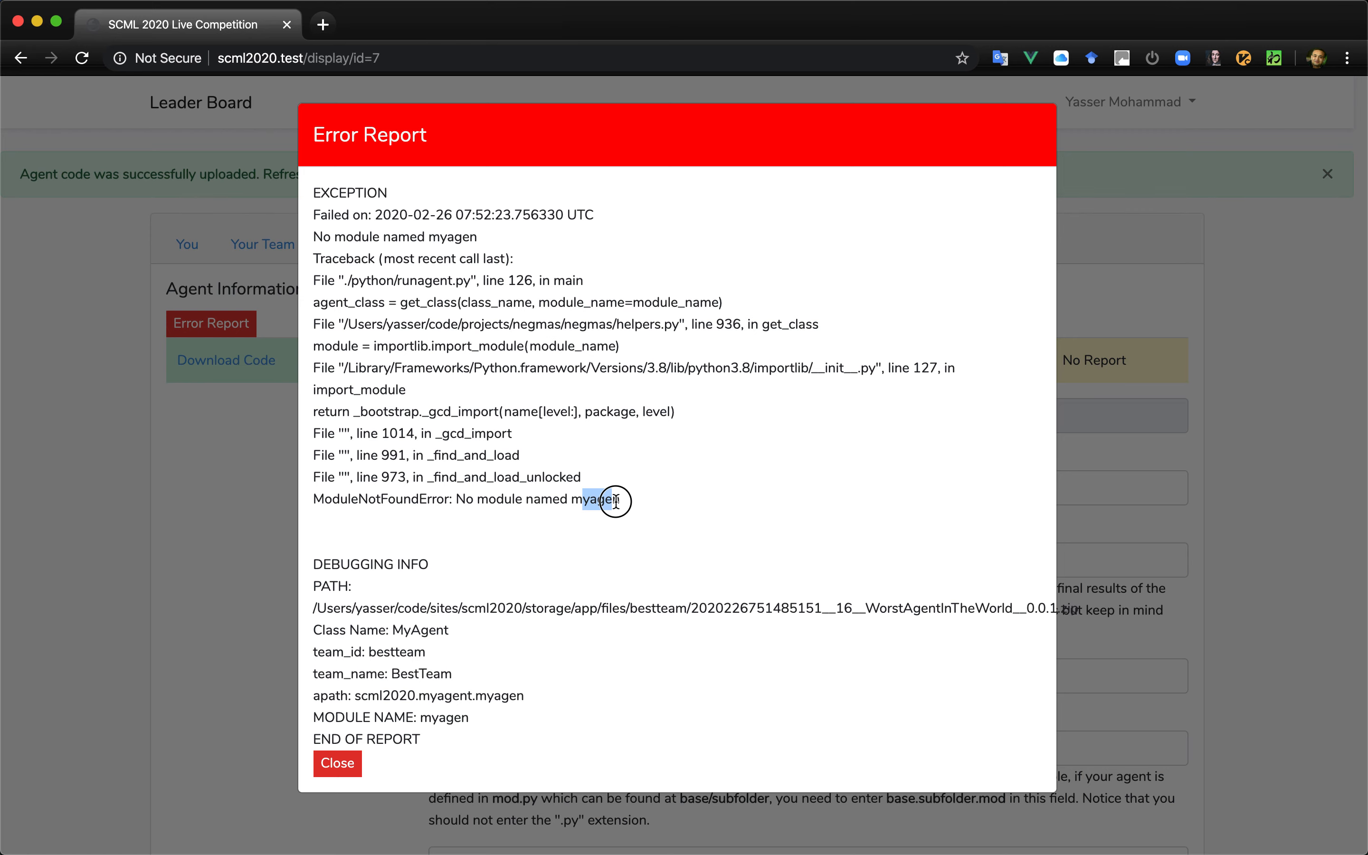
pyautogui.click(337, 763)
# - Correct the agent module to scml2020.myagent.myagent and update the agent without attaching a code file
pyautogui.scroll(-3, 656, 727)
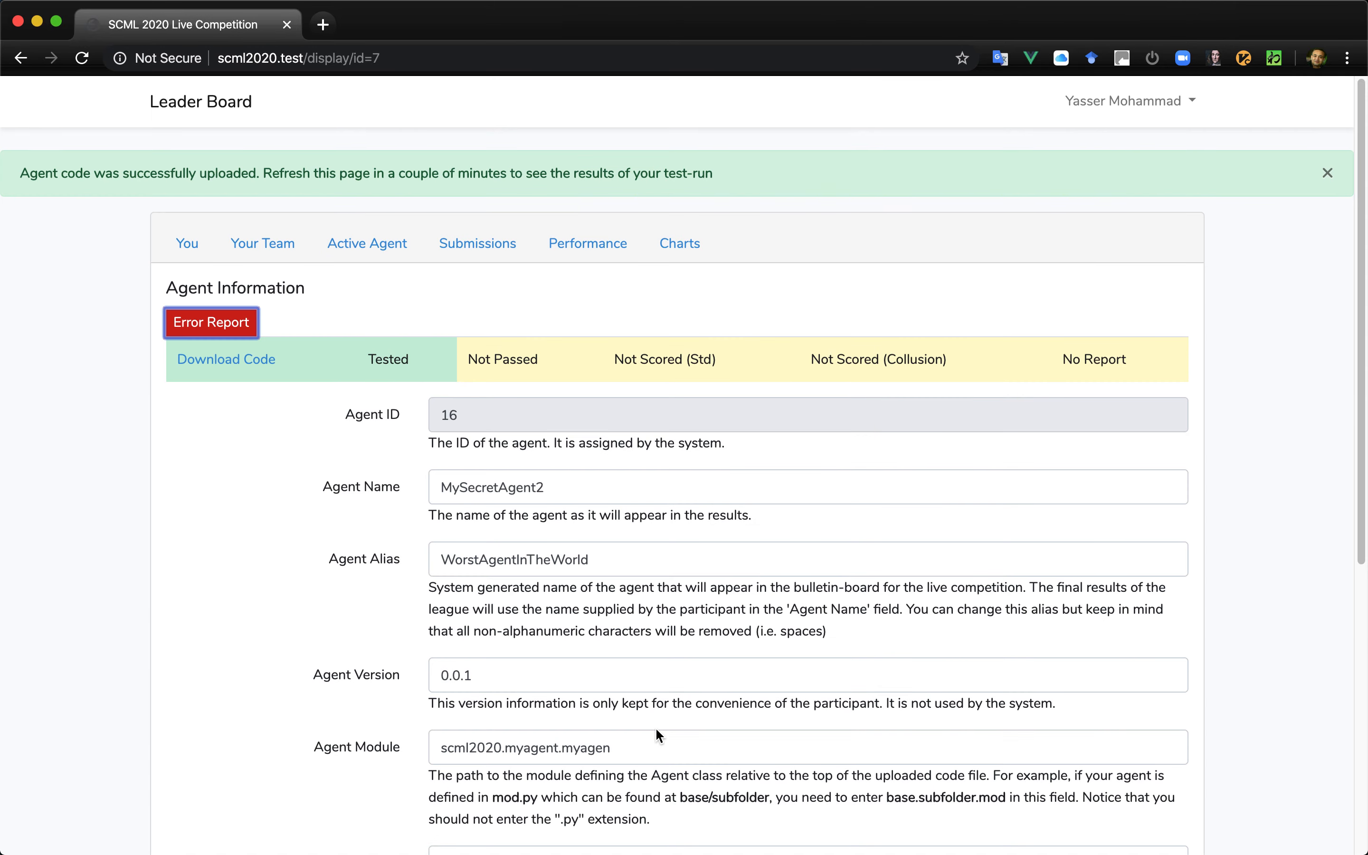
pyautogui.click(631, 663)
pyautogui.write('t')
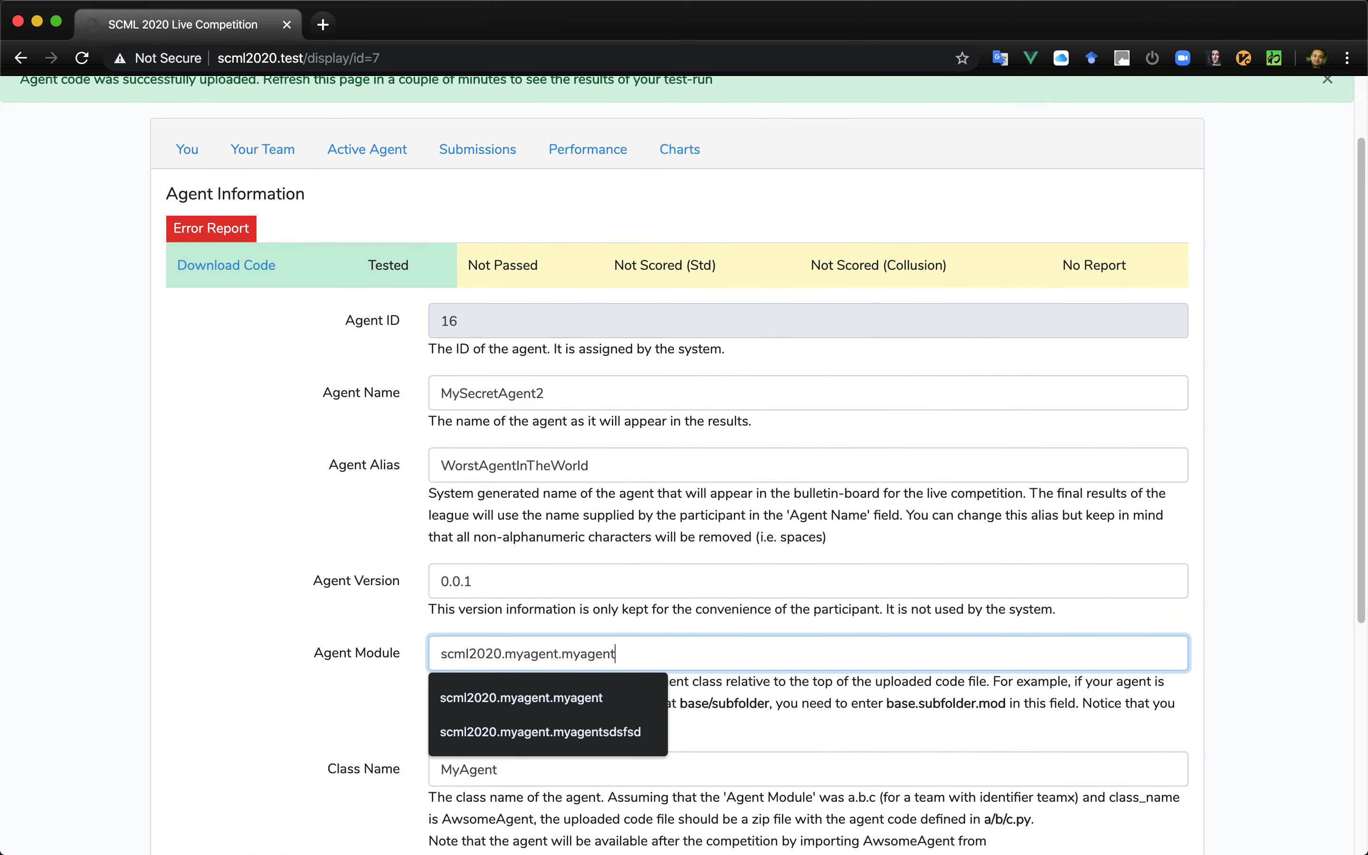
pyautogui.click(702, 564)
pyautogui.click(686, 539)
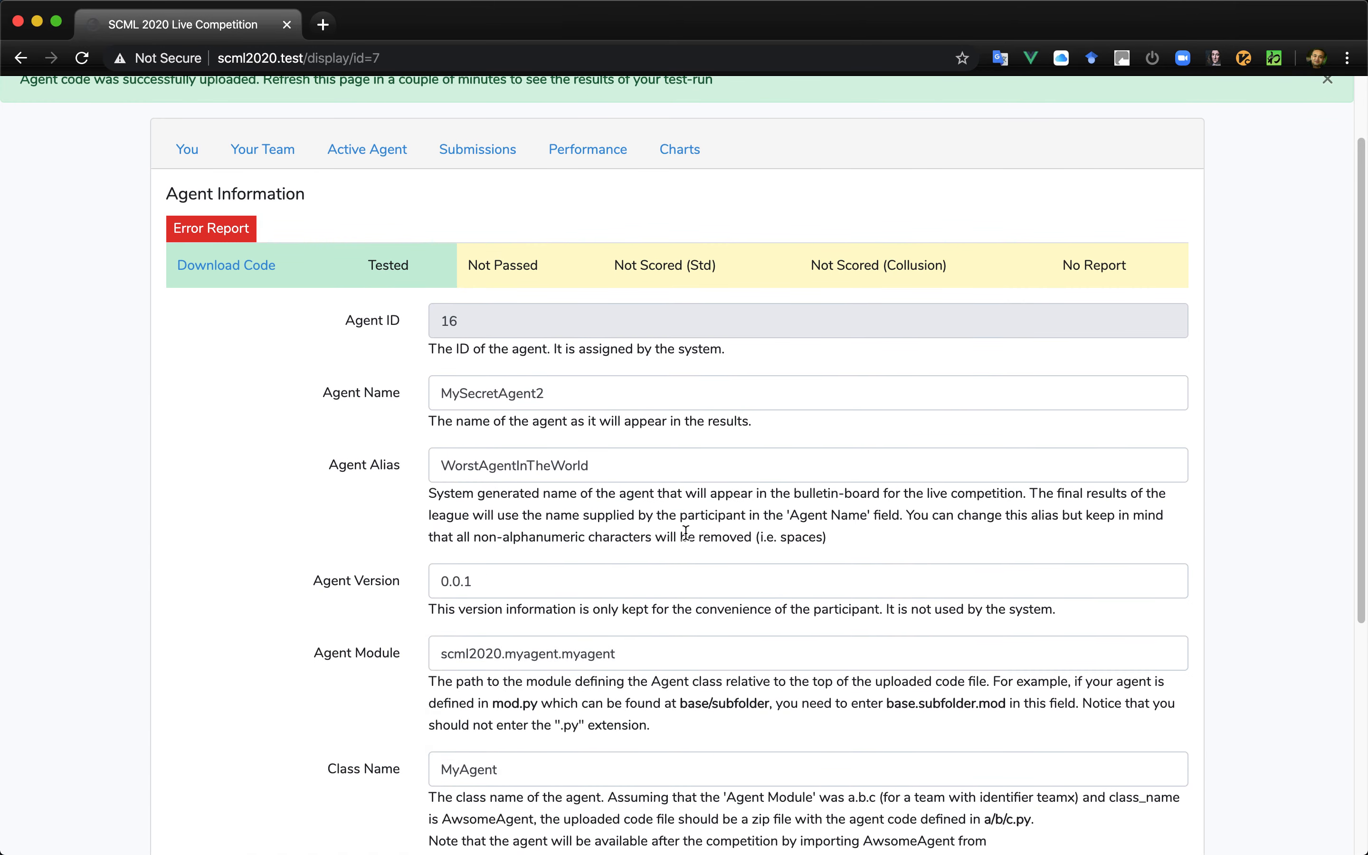
pyautogui.scroll(-10, 686, 533)
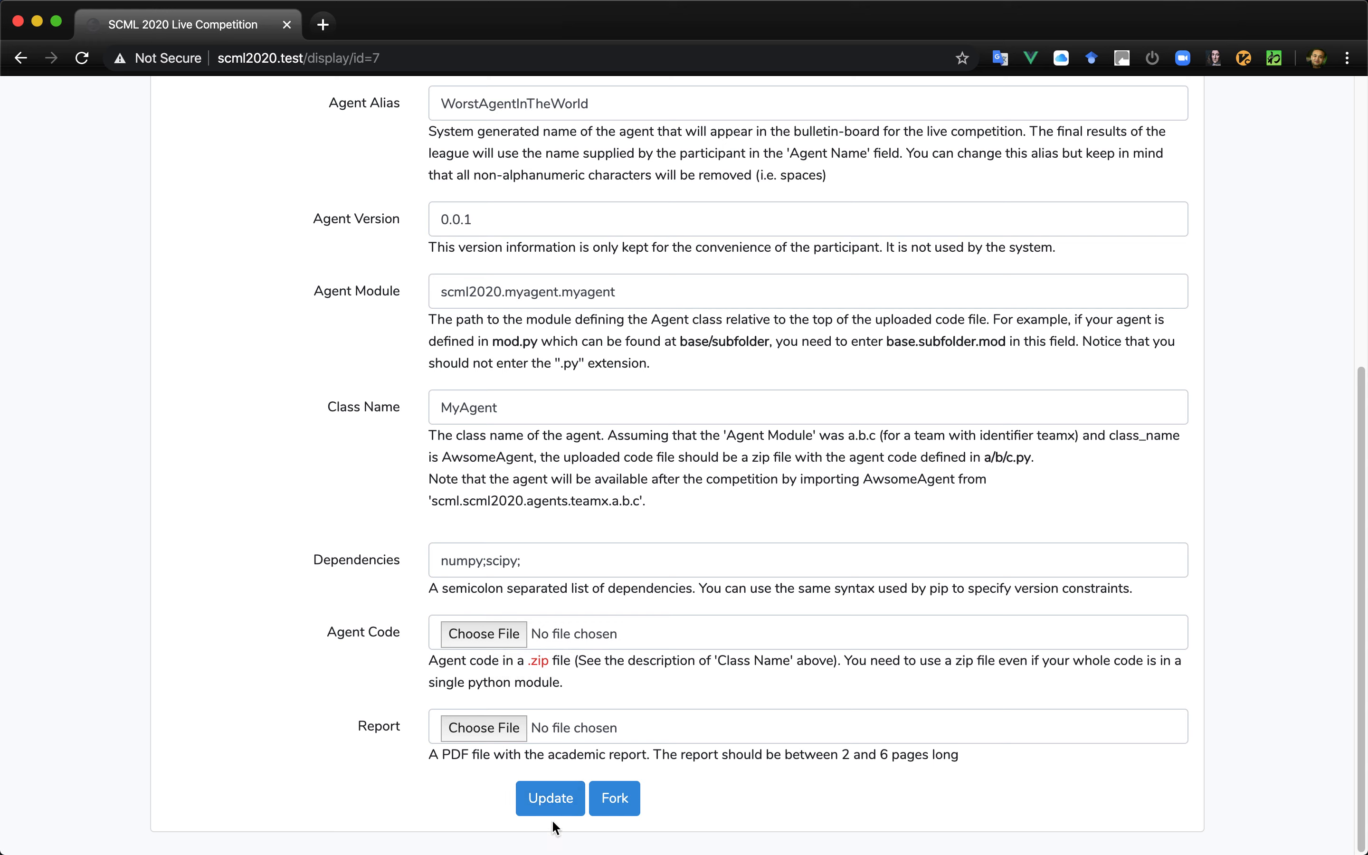
pyautogui.click(551, 800)
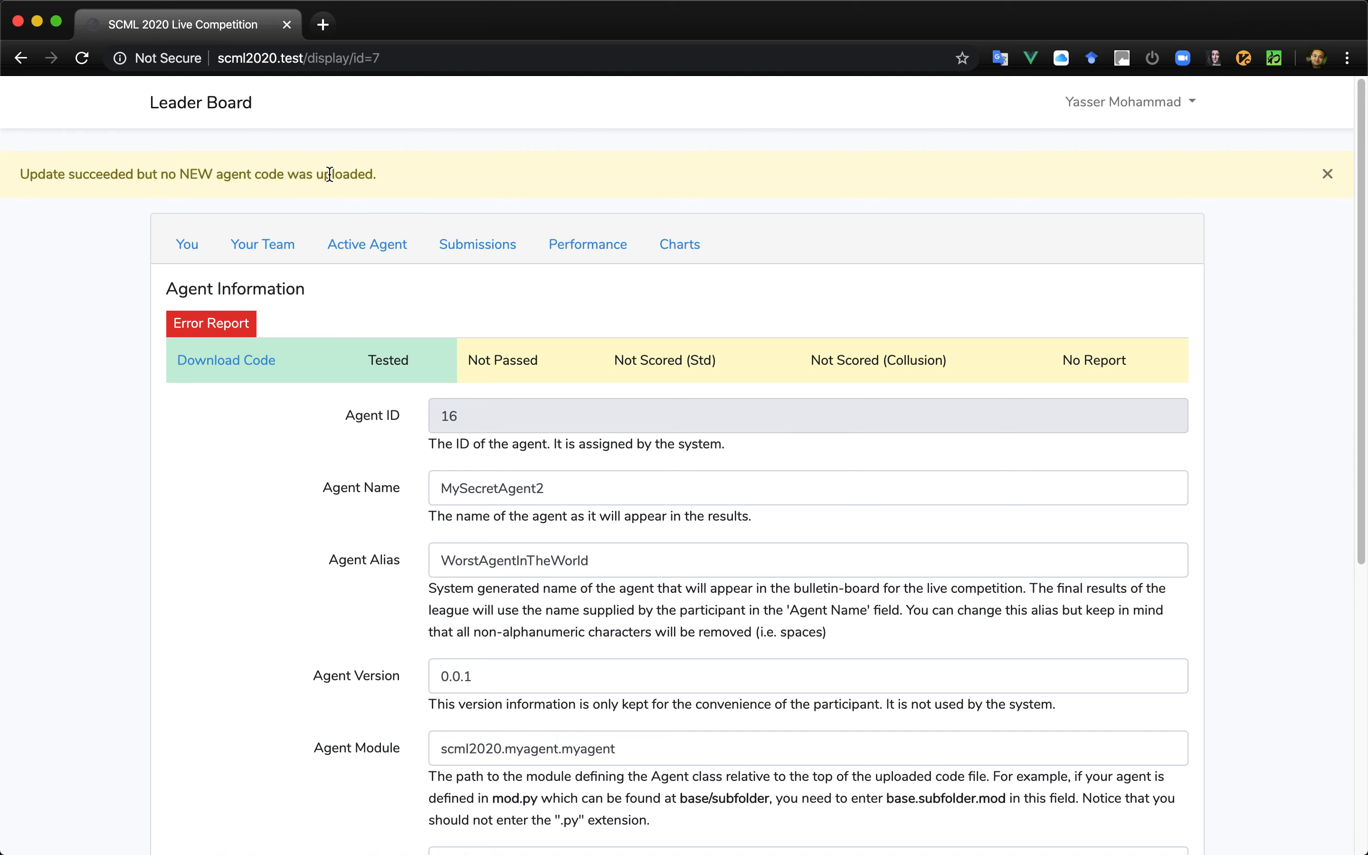
# - Dismiss the update notice, and upload scml2020.zip again as the agent code for a new test run
pyautogui.click(1329, 180)
pyautogui.scroll(-10, 780, 523)
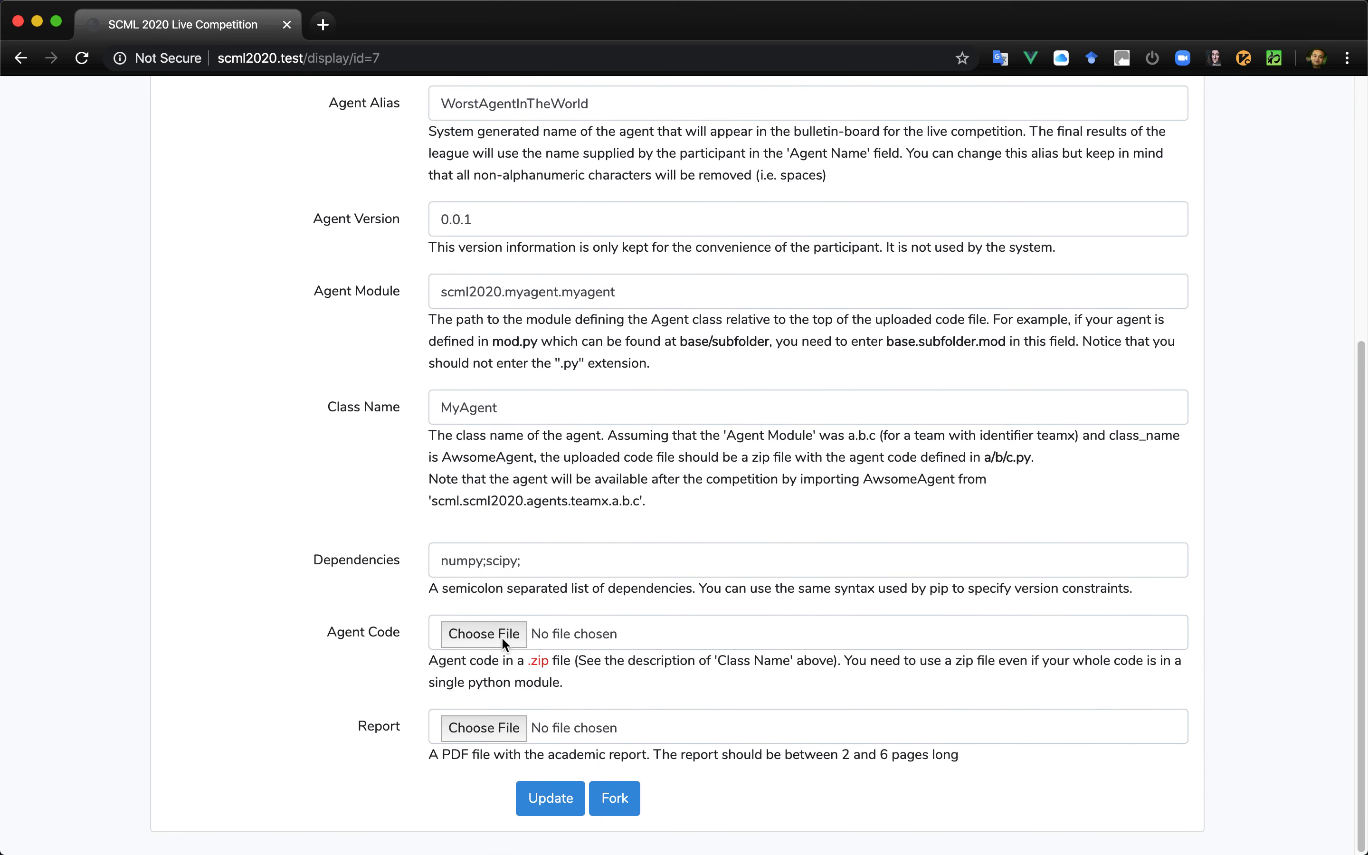
pyautogui.click(502, 635)
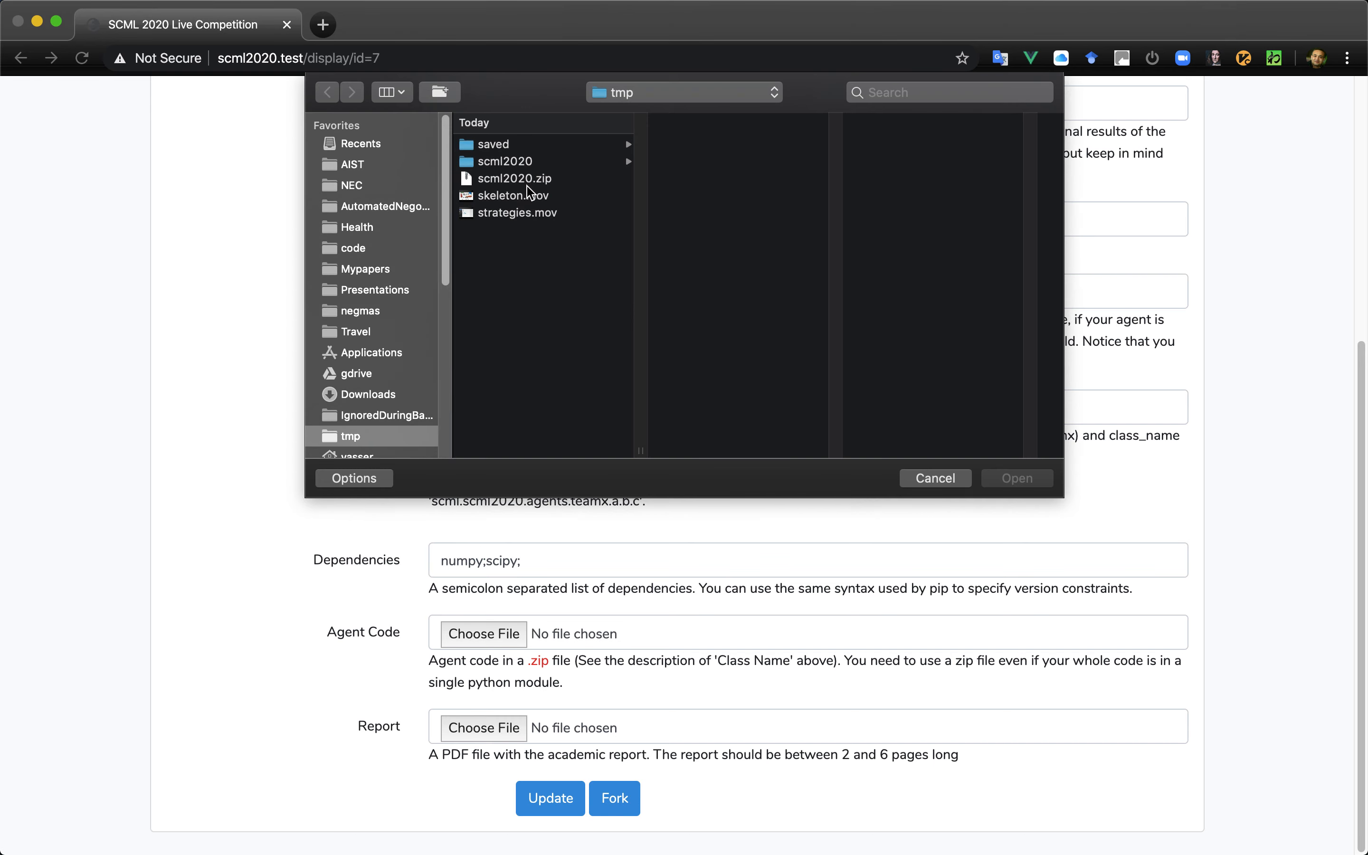
pyautogui.doubleClick(523, 178)
pyautogui.click(540, 798)
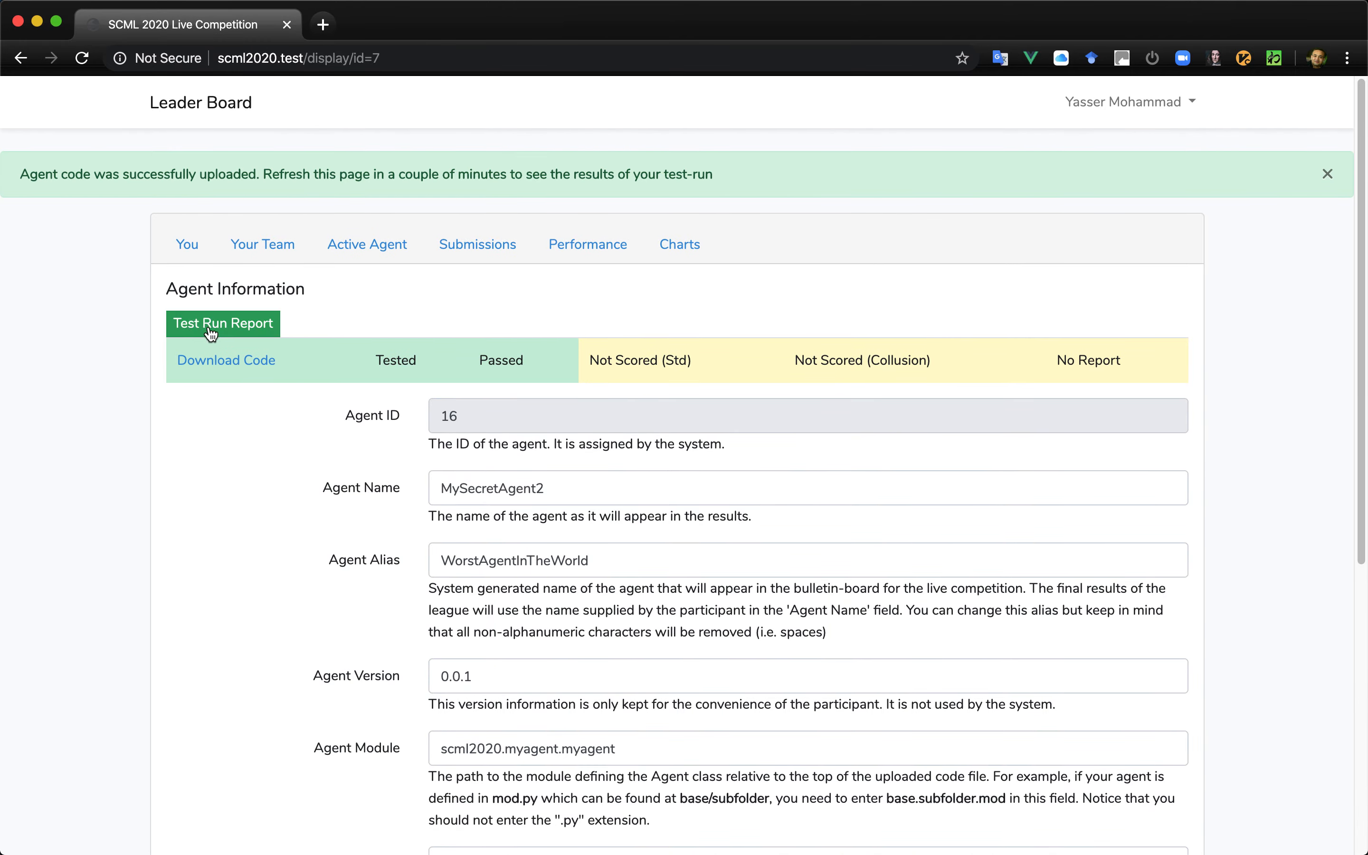
# - Review the new test run report, and check both agents in the submission history
pyautogui.click(211, 332)
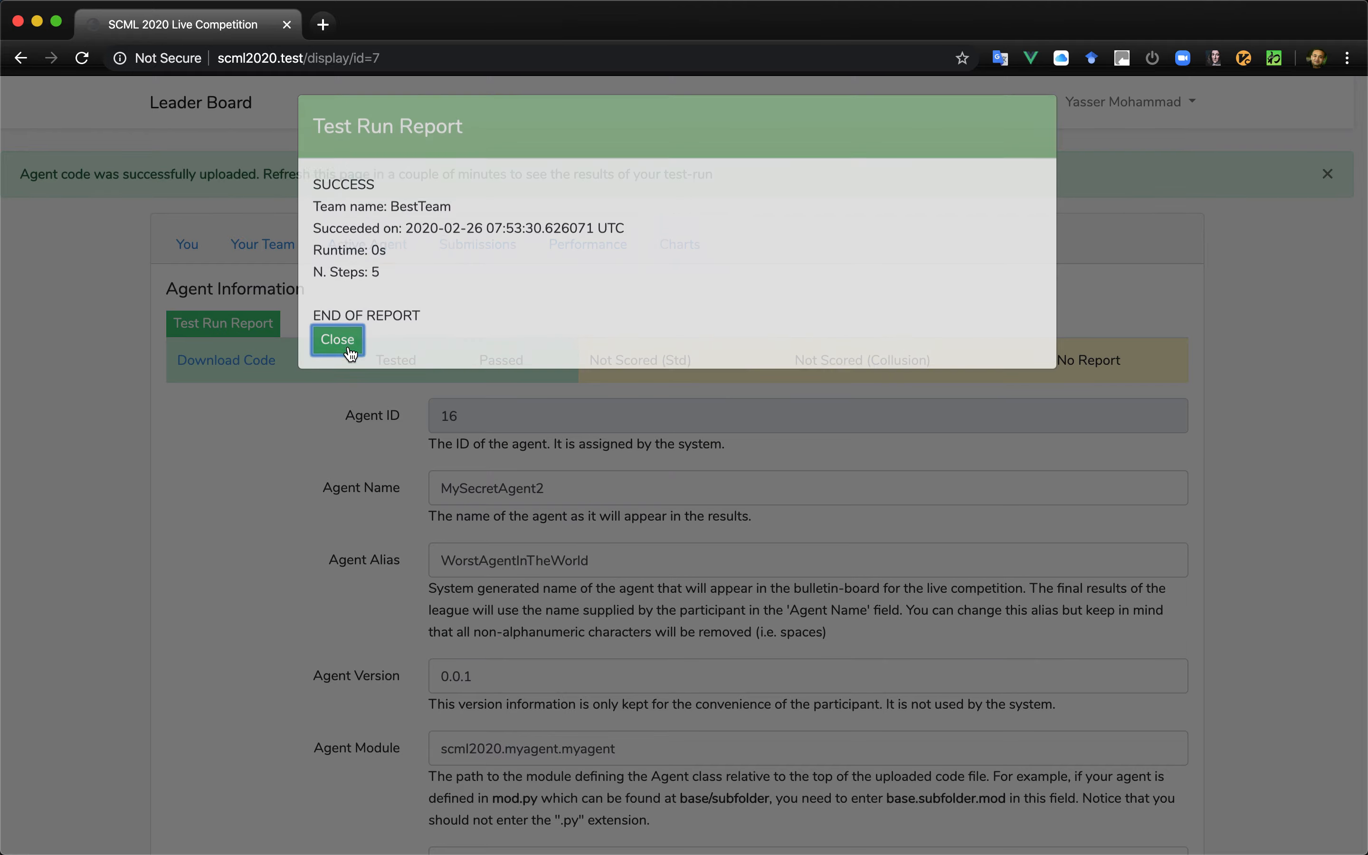
pyautogui.click(349, 350)
pyautogui.click(473, 246)
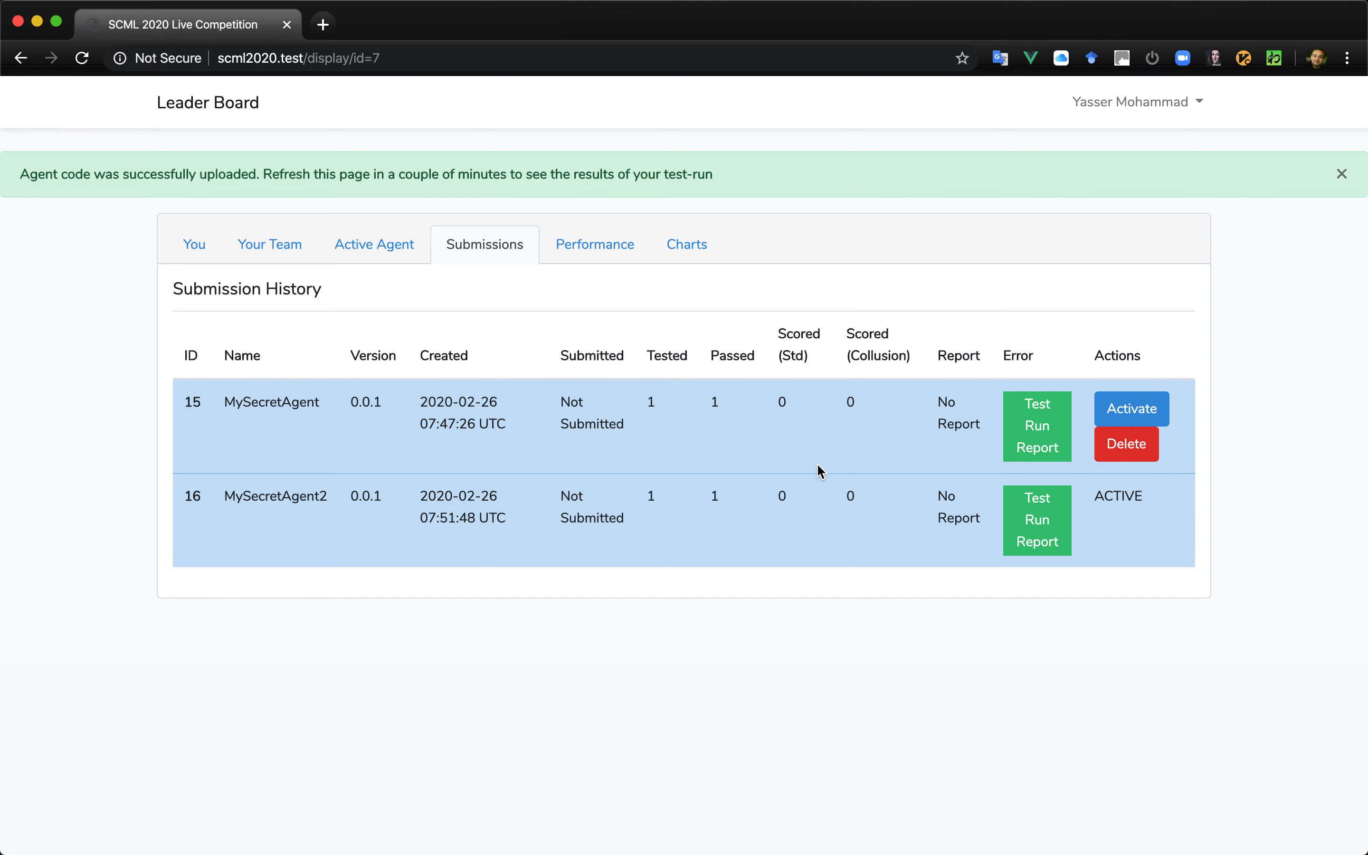
# - Return to the active agent and open file selection for its report, and switch to the terminal
pyautogui.click(368, 243)
pyautogui.scroll(-10, 594, 510)
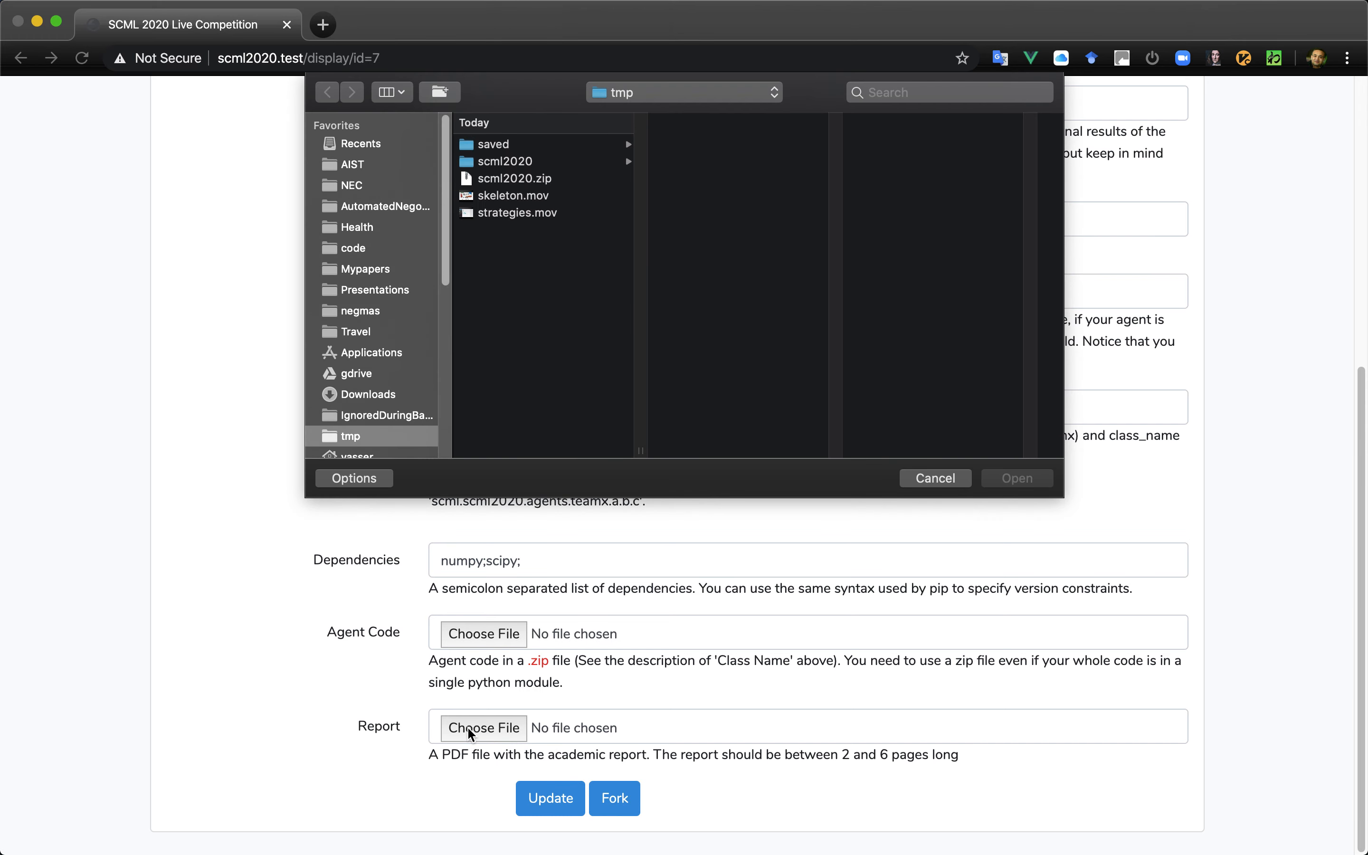
pyautogui.press('super+Tab')
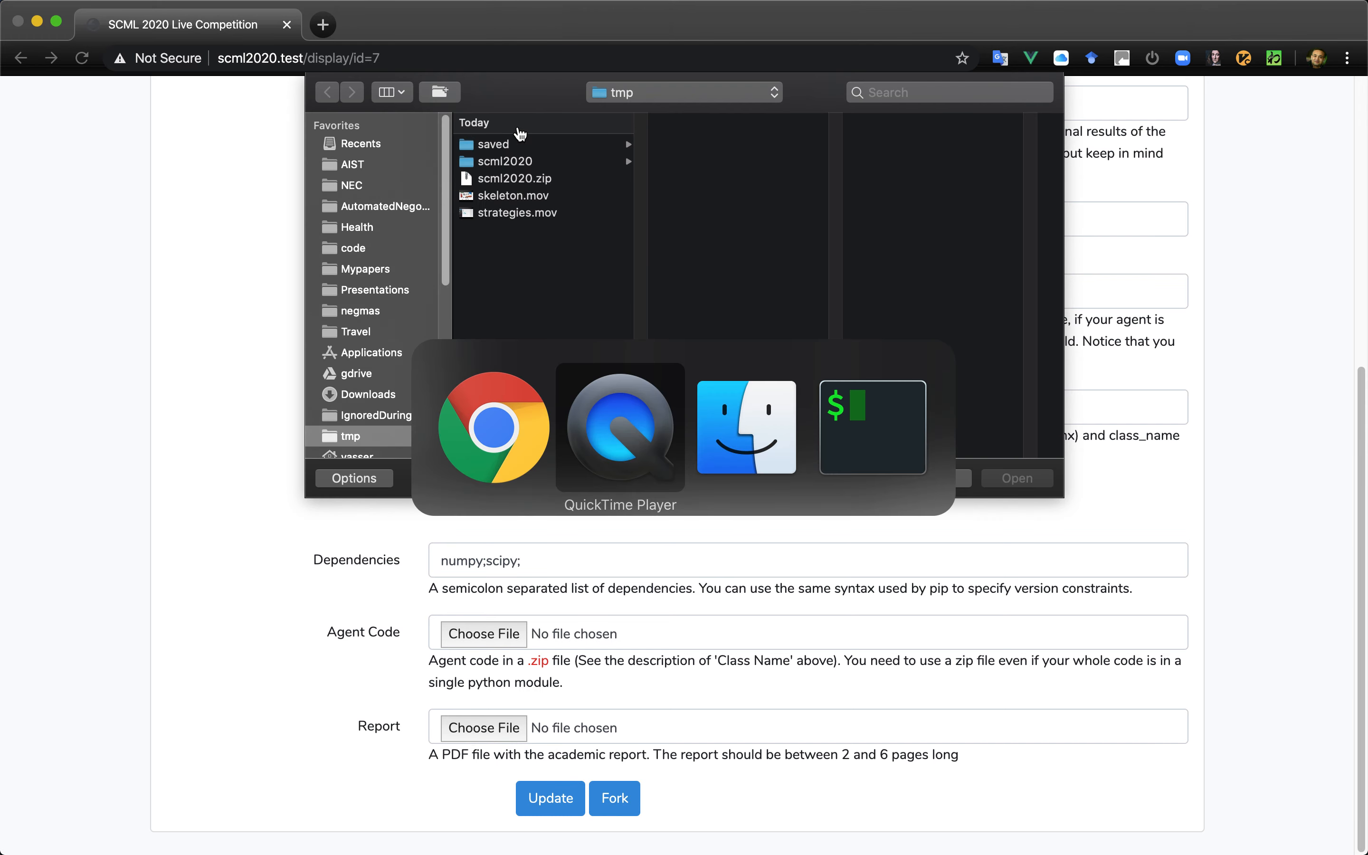
pyautogui.press('super+Tab')
pyautogui.press('super+Tab')
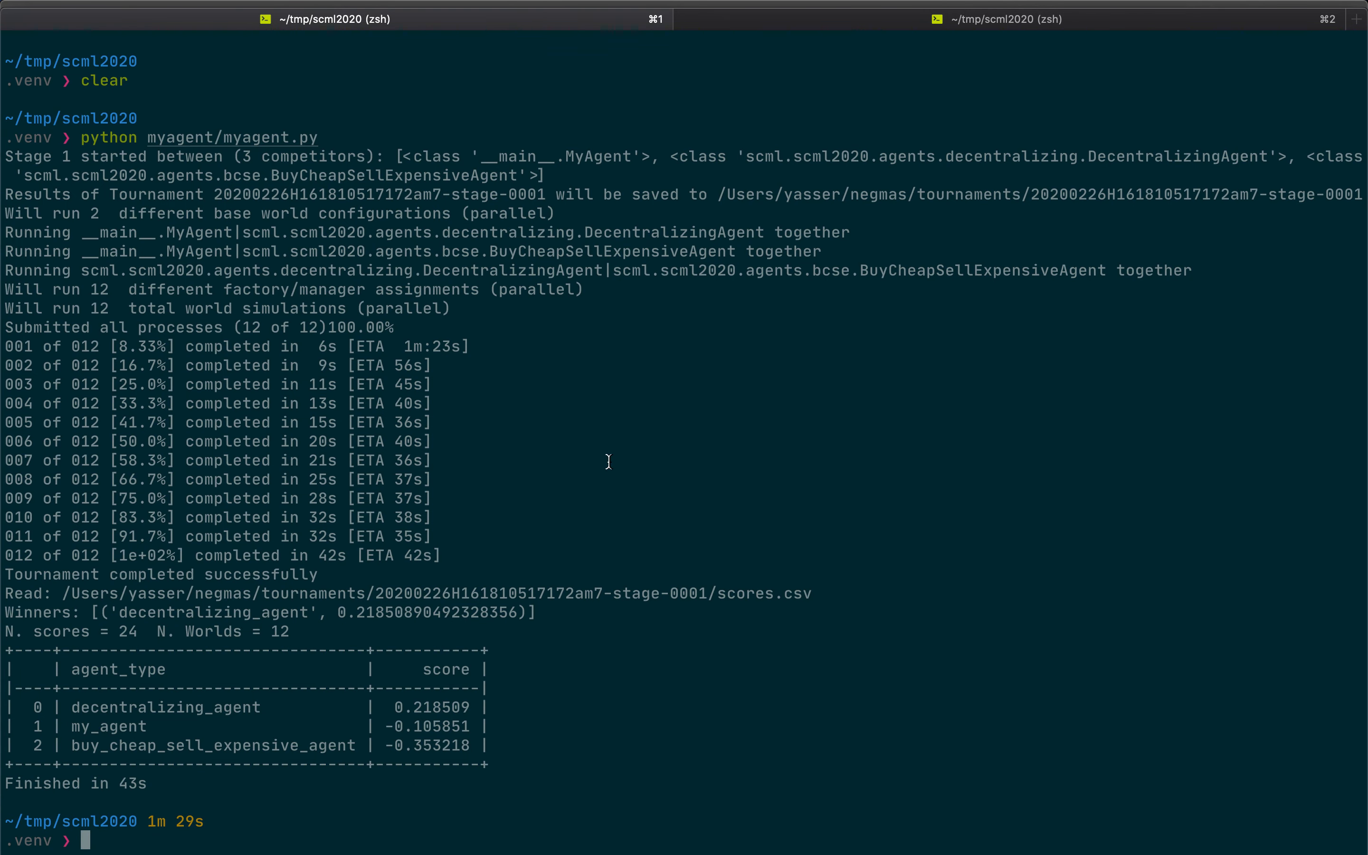
# - Change into the report folder and compile myagent.tex to PDF with pdflatex
pyautogui.write('cd report/')
pyautogui.press('Return')
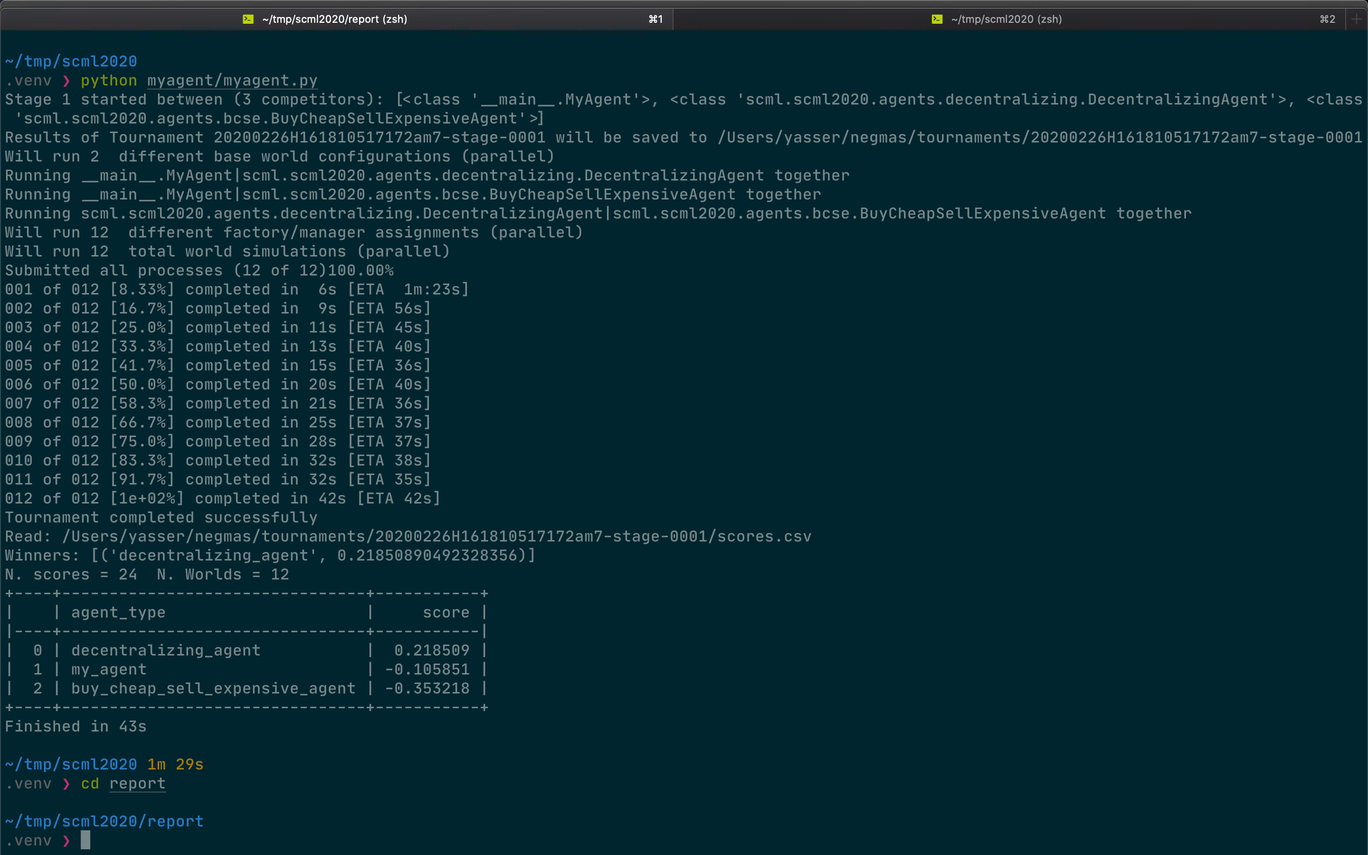
pyautogui.write('pdflatex my')
pyautogui.press('Tab')
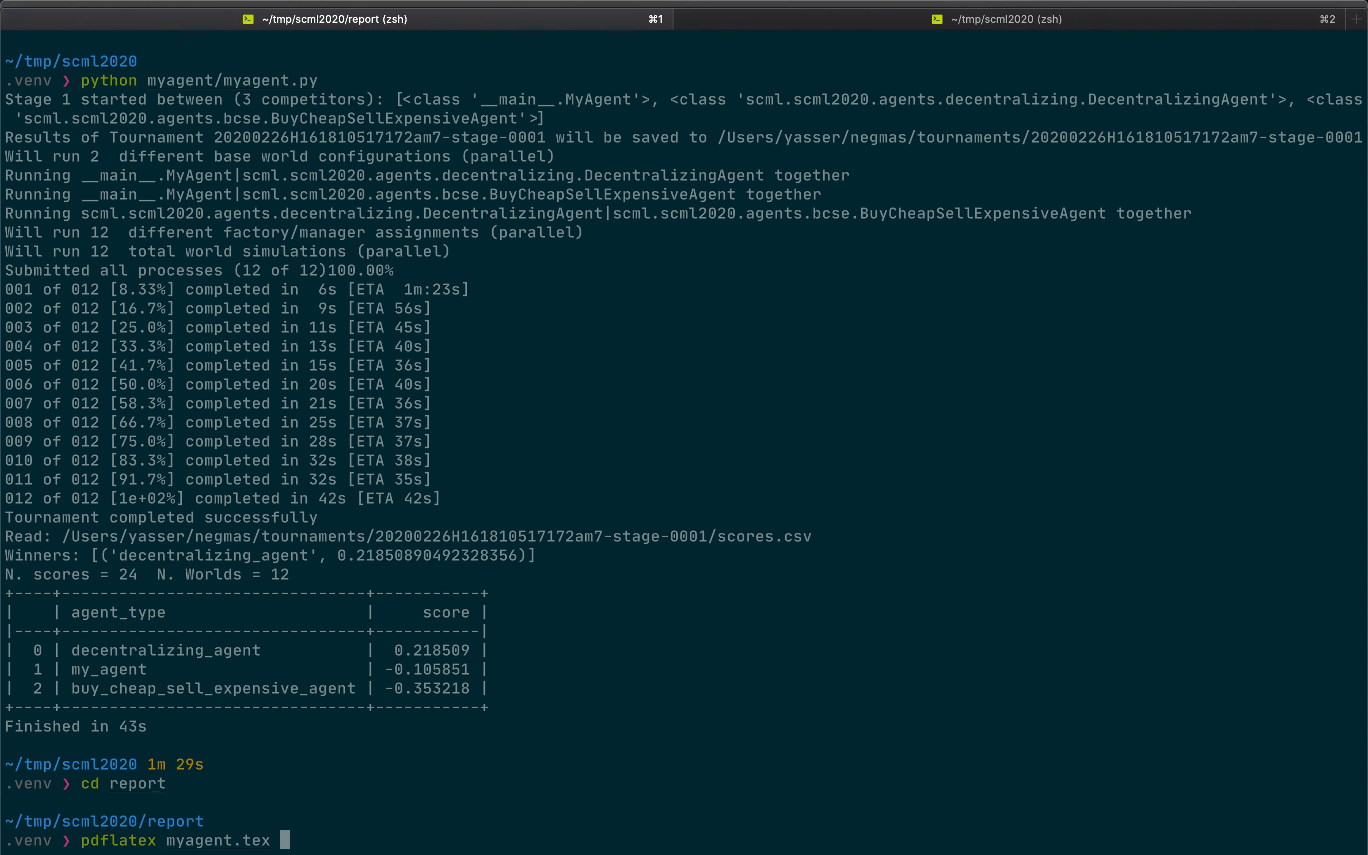
pyautogui.press('Return')
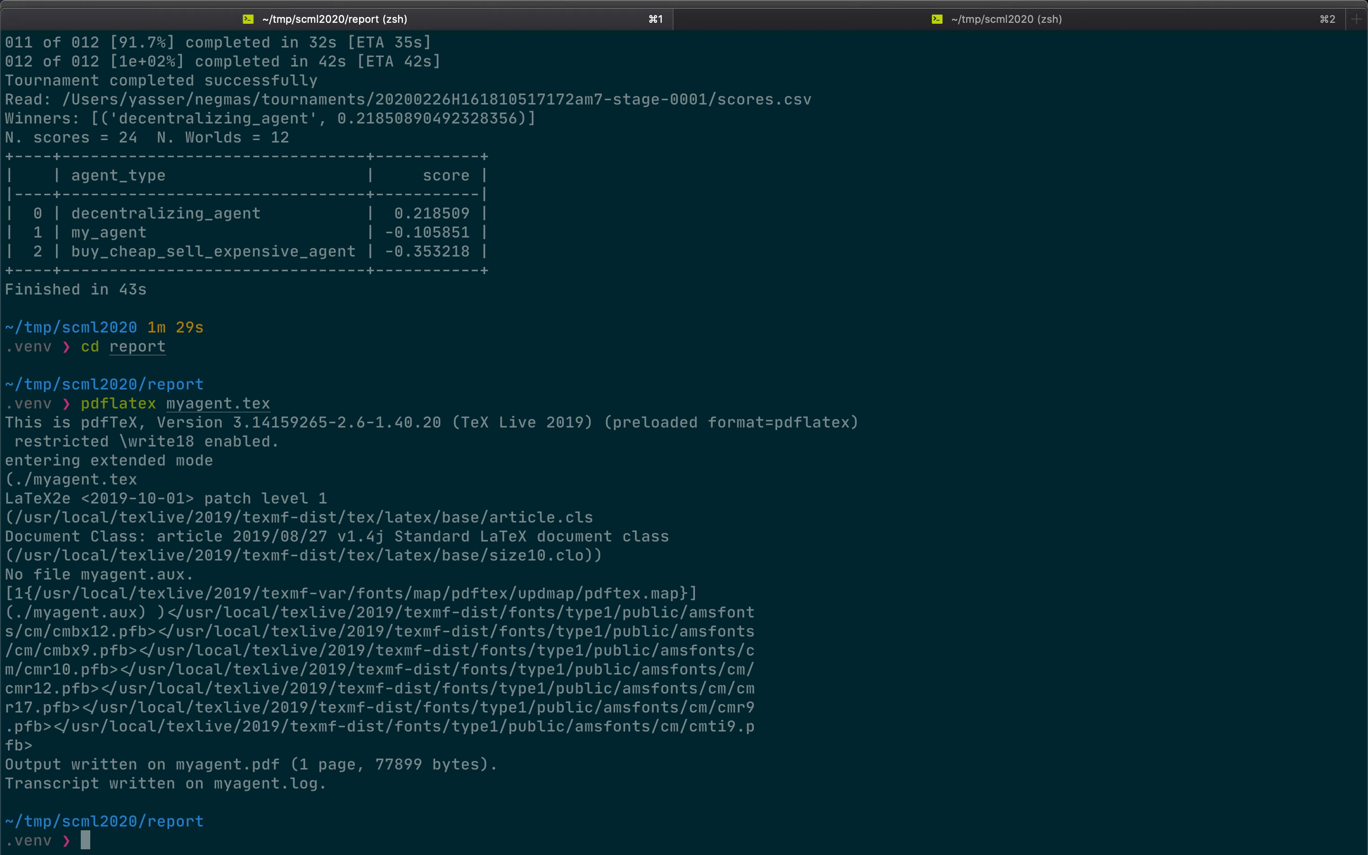
# - Switch back to Chrome, attach myagent.pdf from the scml2020/report folder as the agent's report, and update the agent
pyautogui.press('super+Tab')
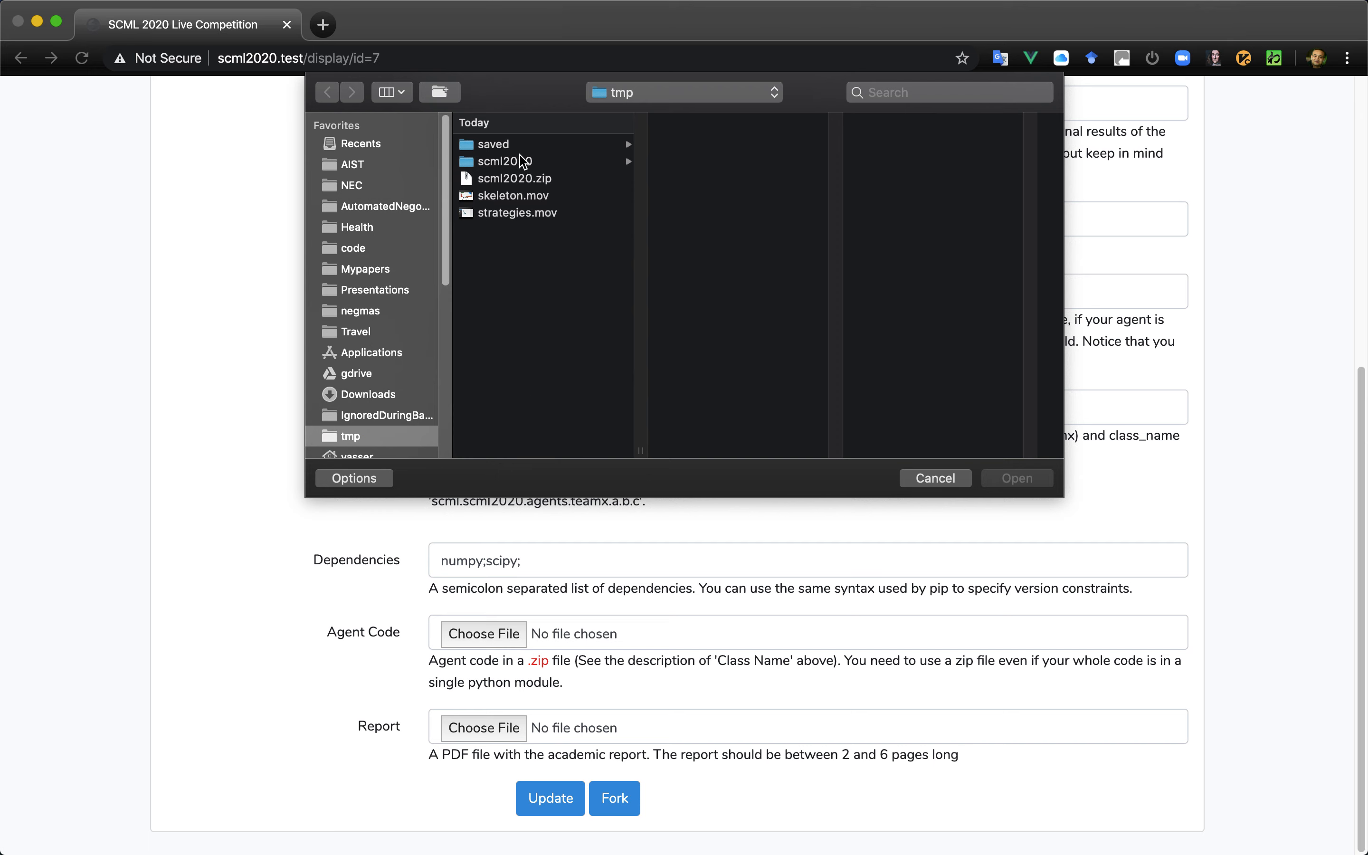
pyautogui.click(524, 162)
pyautogui.click(704, 164)
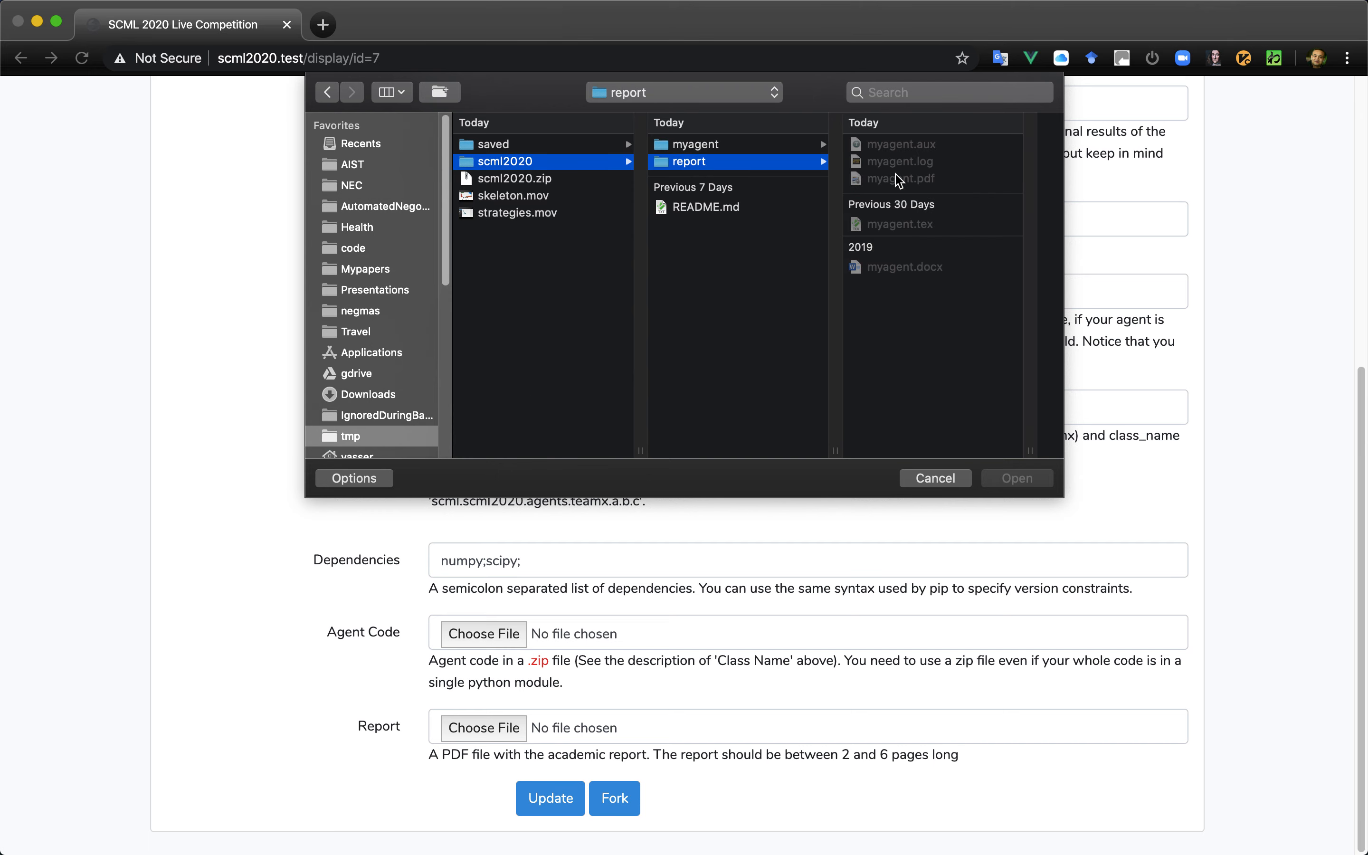
pyautogui.doubleClick(899, 178)
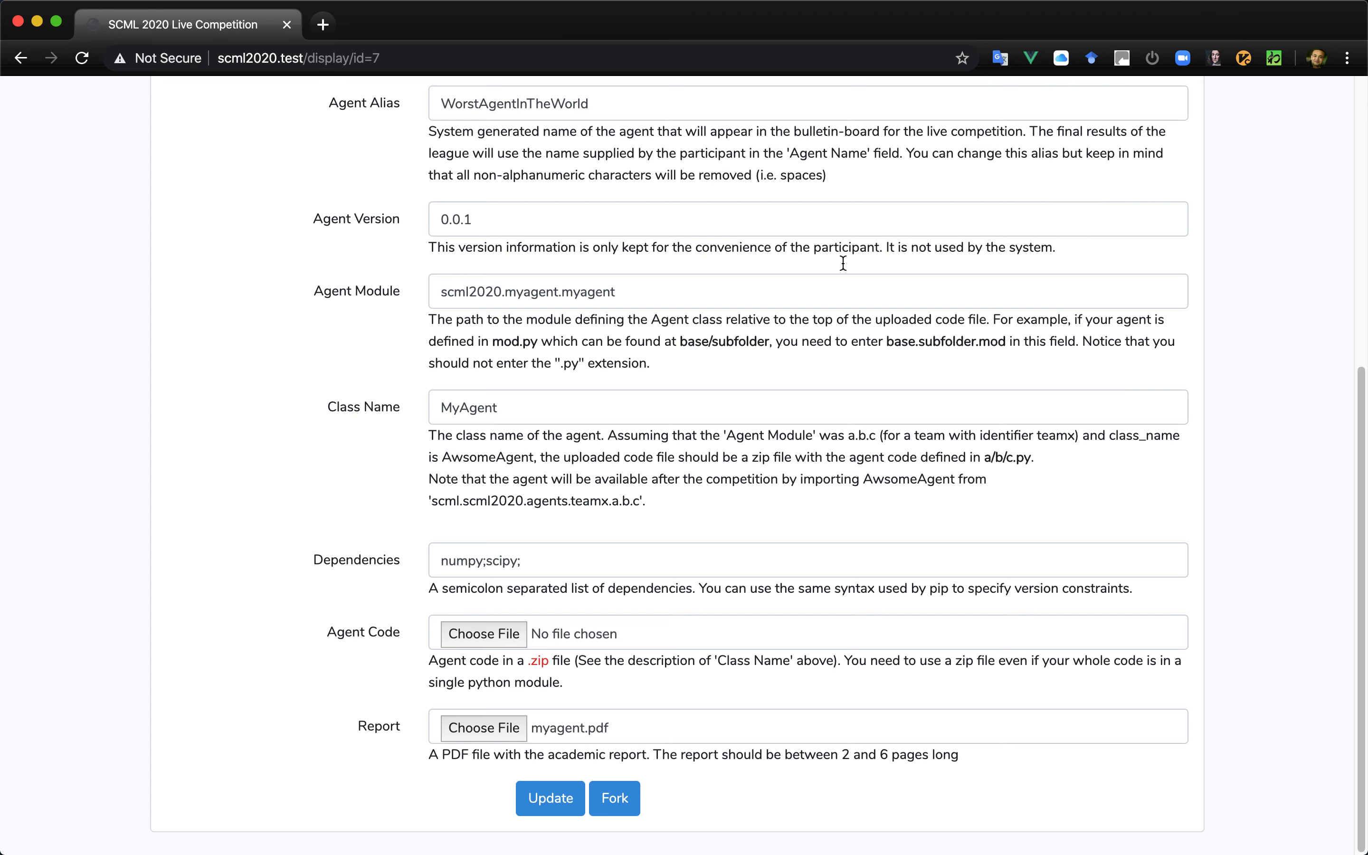
pyautogui.click(548, 798)
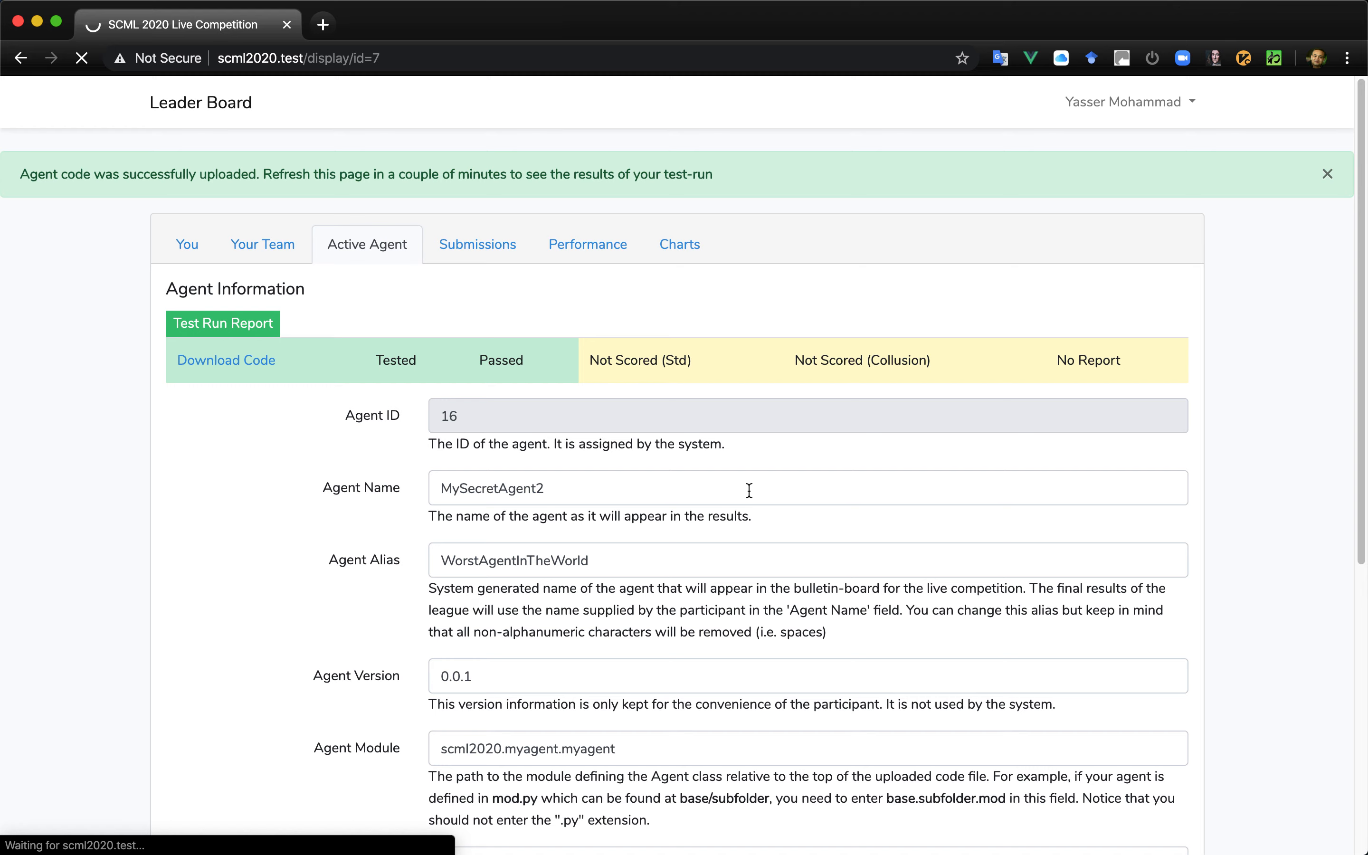
# - Check the agent's report and submission status in the submission history, and dismiss the update notice
pyautogui.scroll(-8, 749, 489)
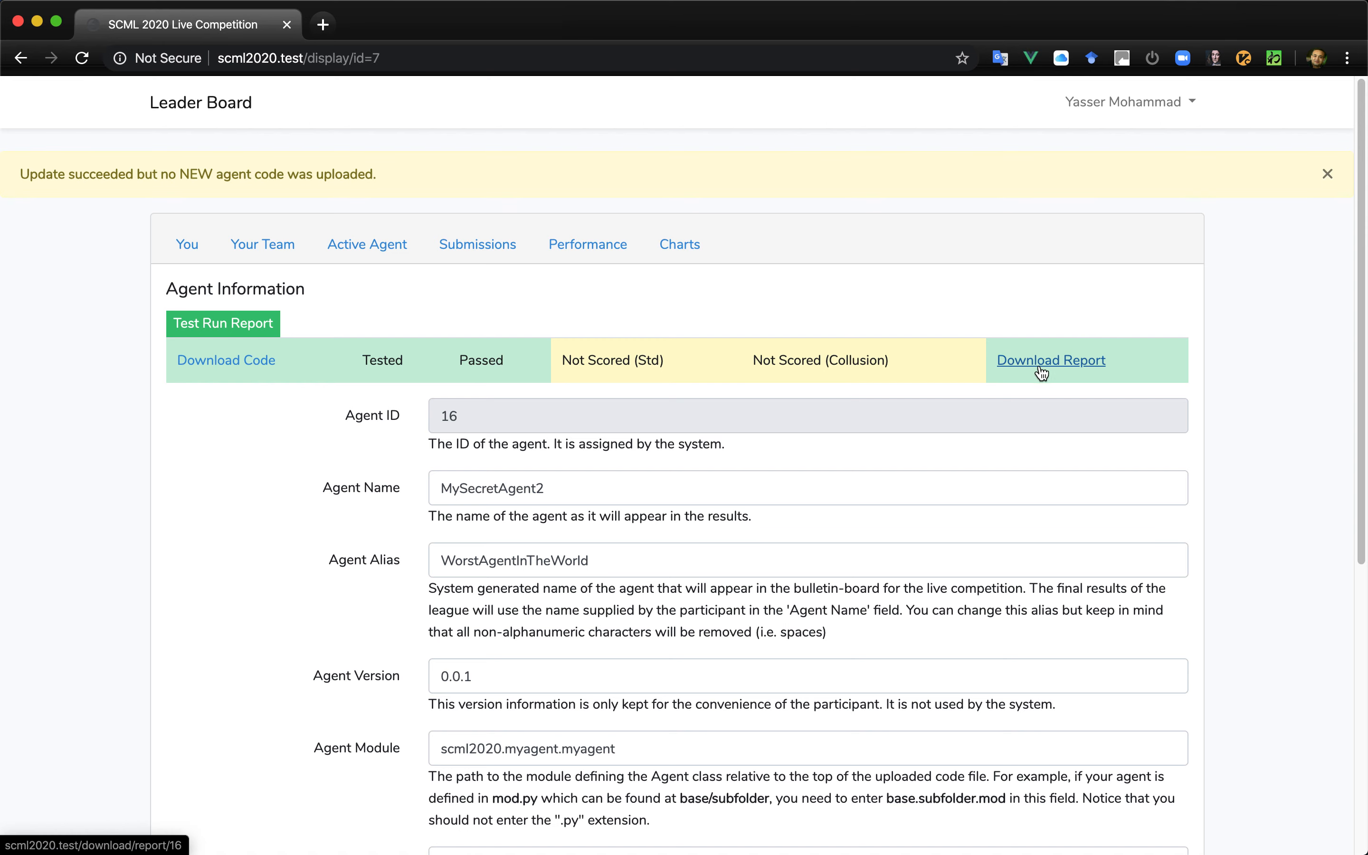
pyautogui.click(474, 245)
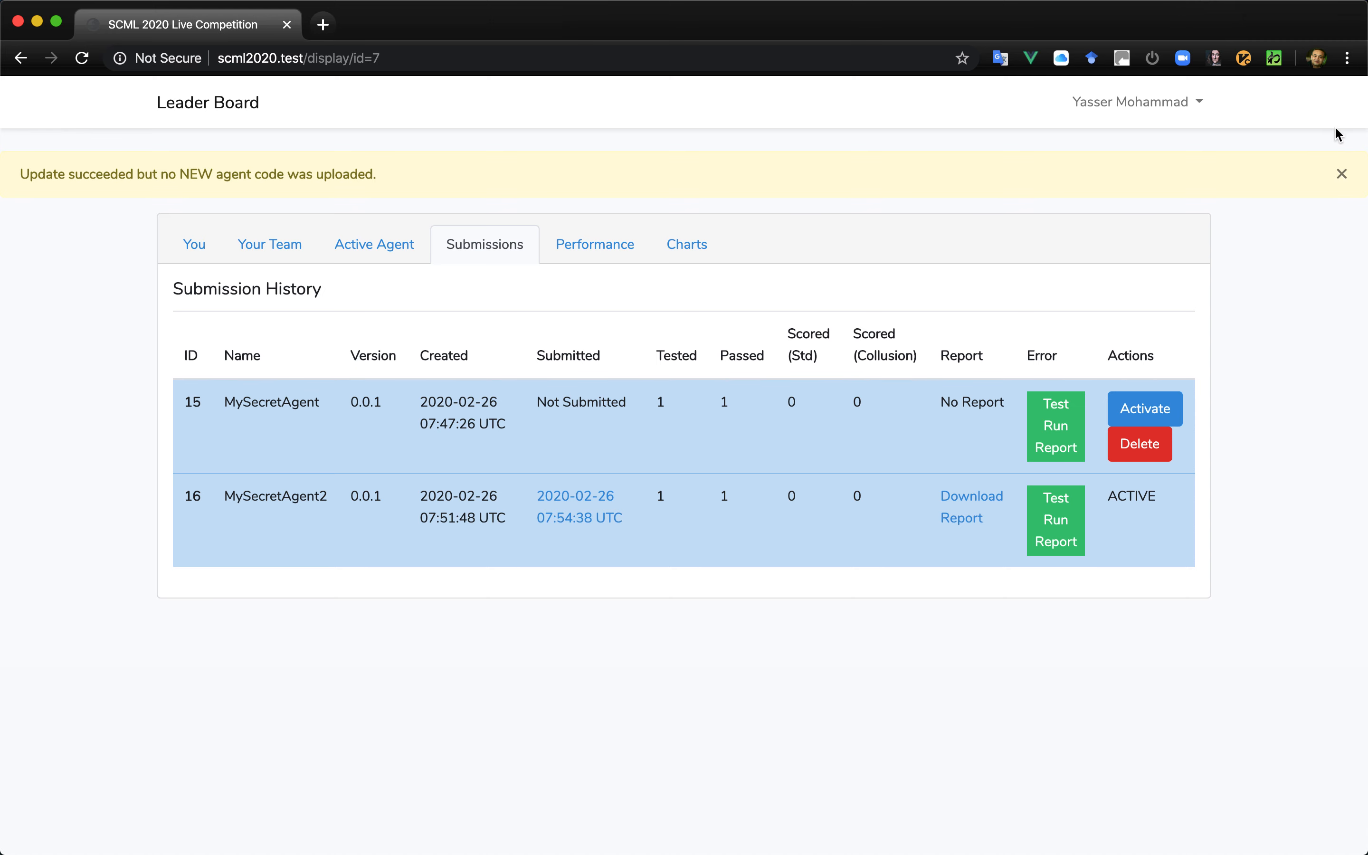
pyautogui.click(1341, 174)
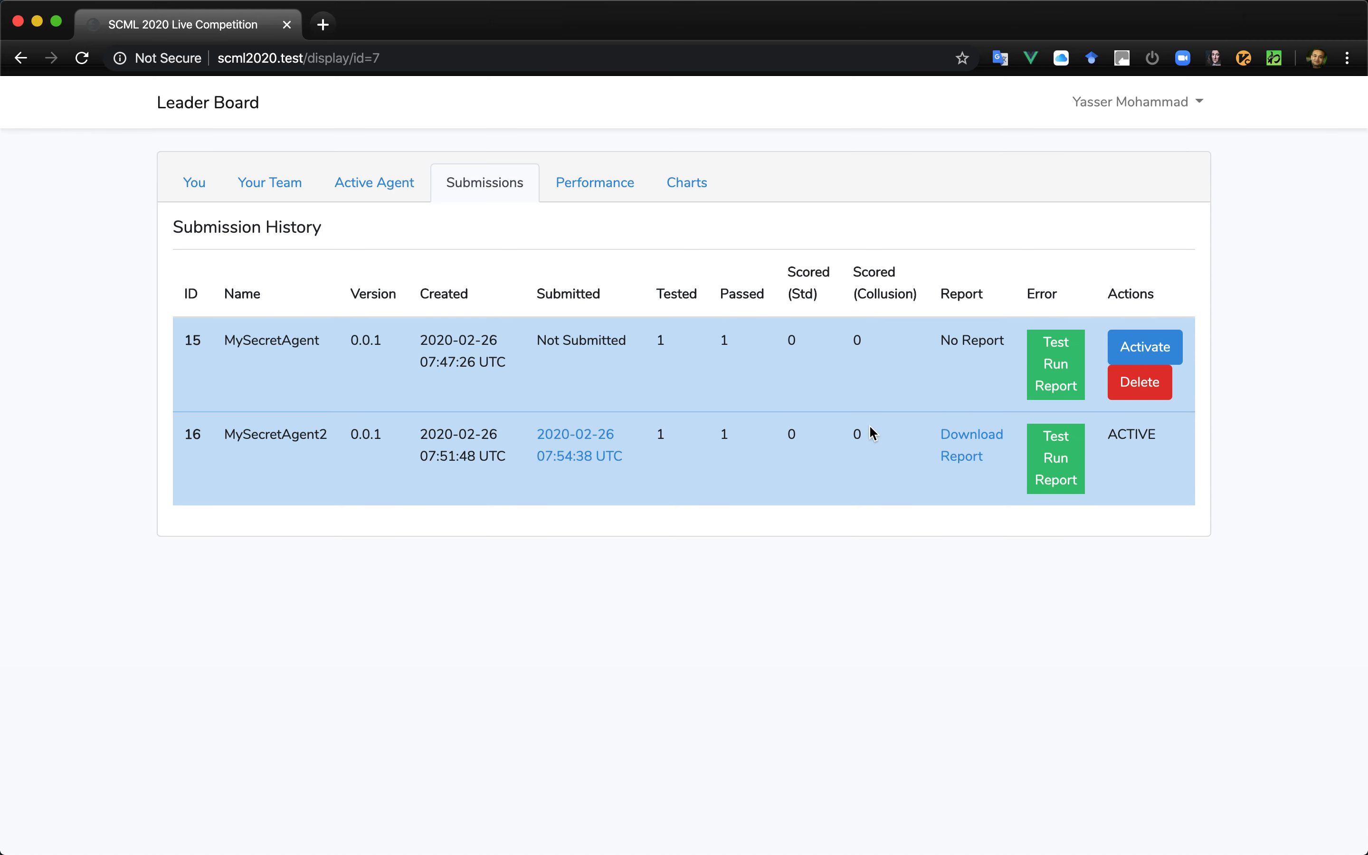
# - Open the leader board and examine the standard and collusion rankings, the track charts and the league information
pyautogui.click(221, 97)
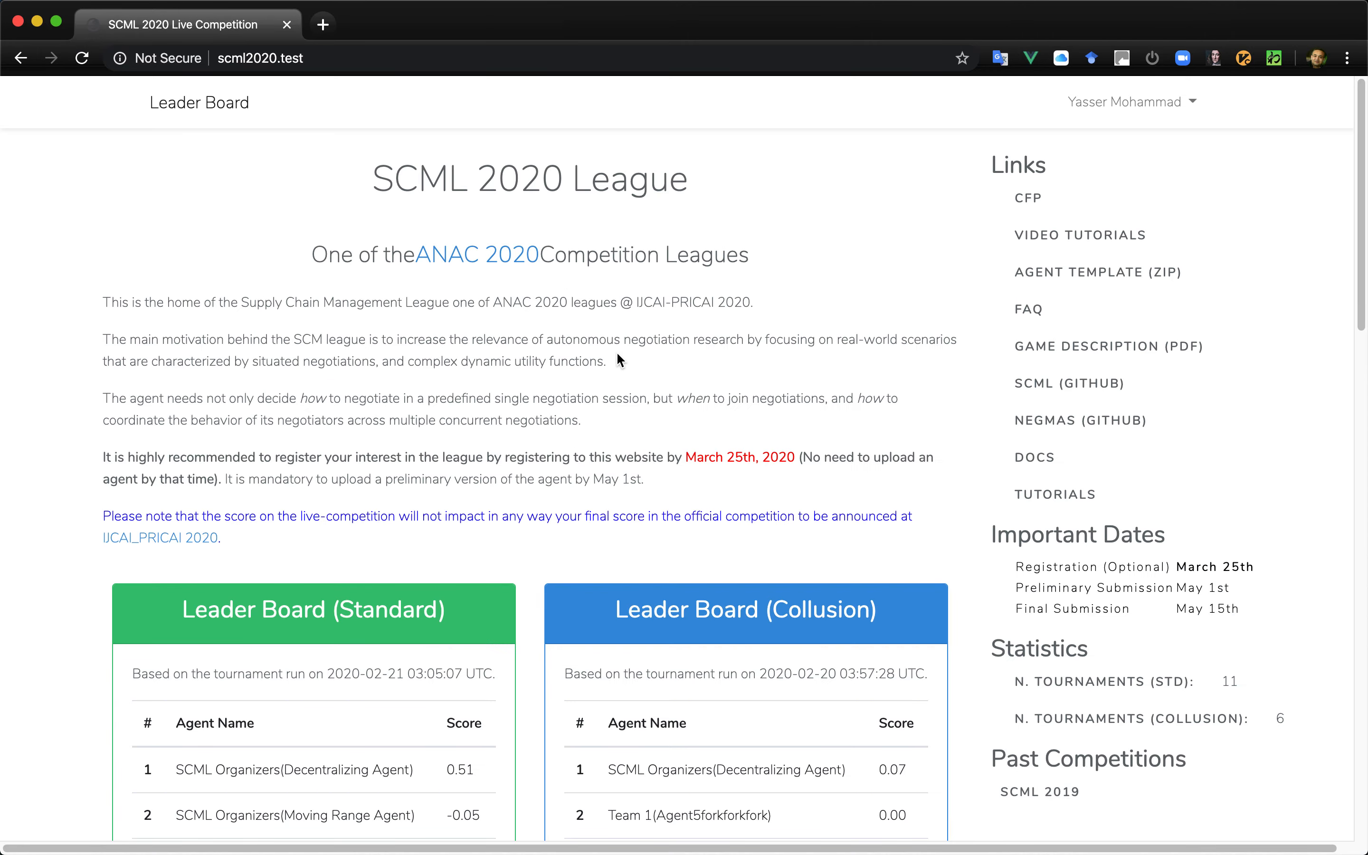
pyautogui.scroll(-5, 617, 353)
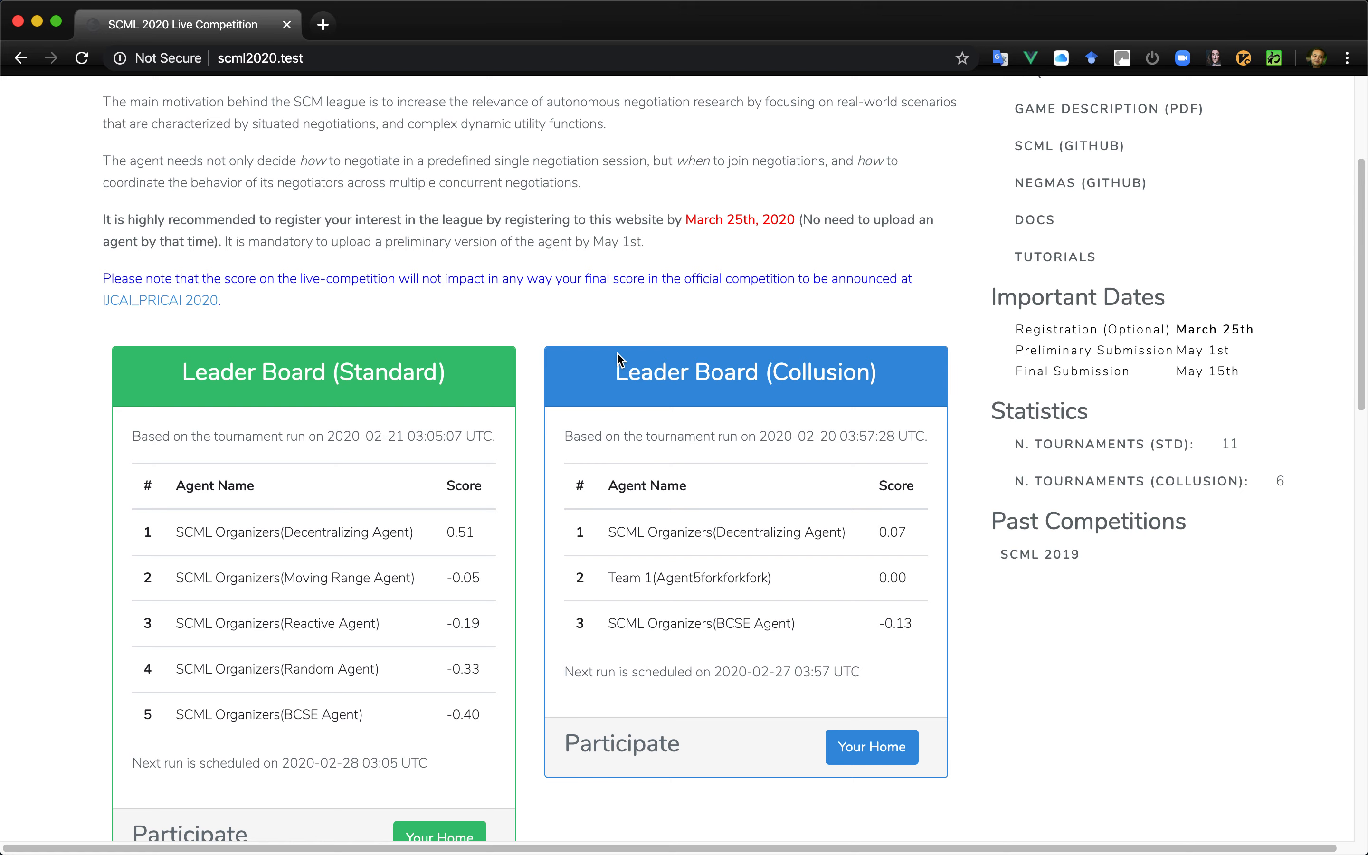
pyautogui.scroll(-3, 618, 354)
pyautogui.scroll(-9, 617, 354)
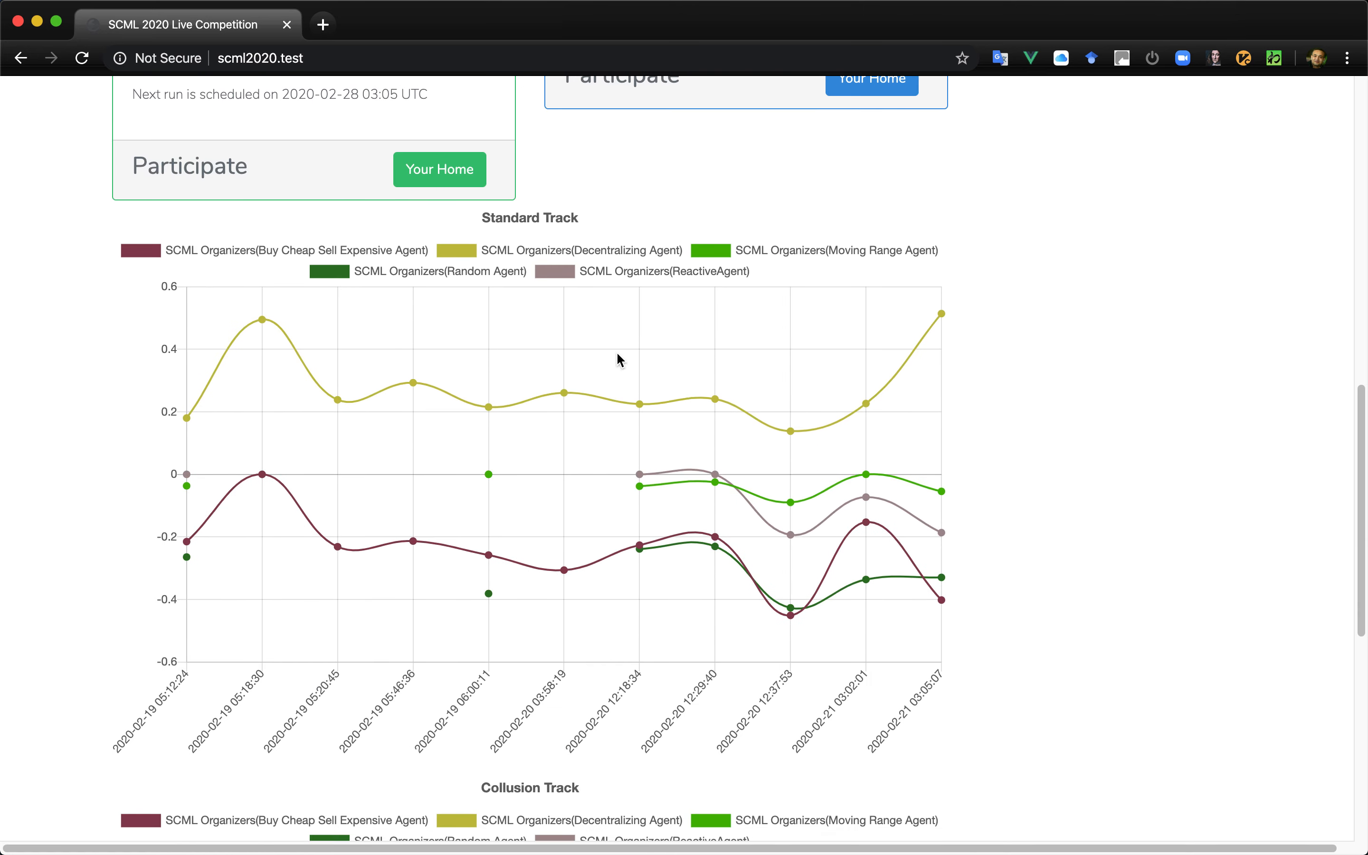
pyautogui.scroll(-7, 677, 480)
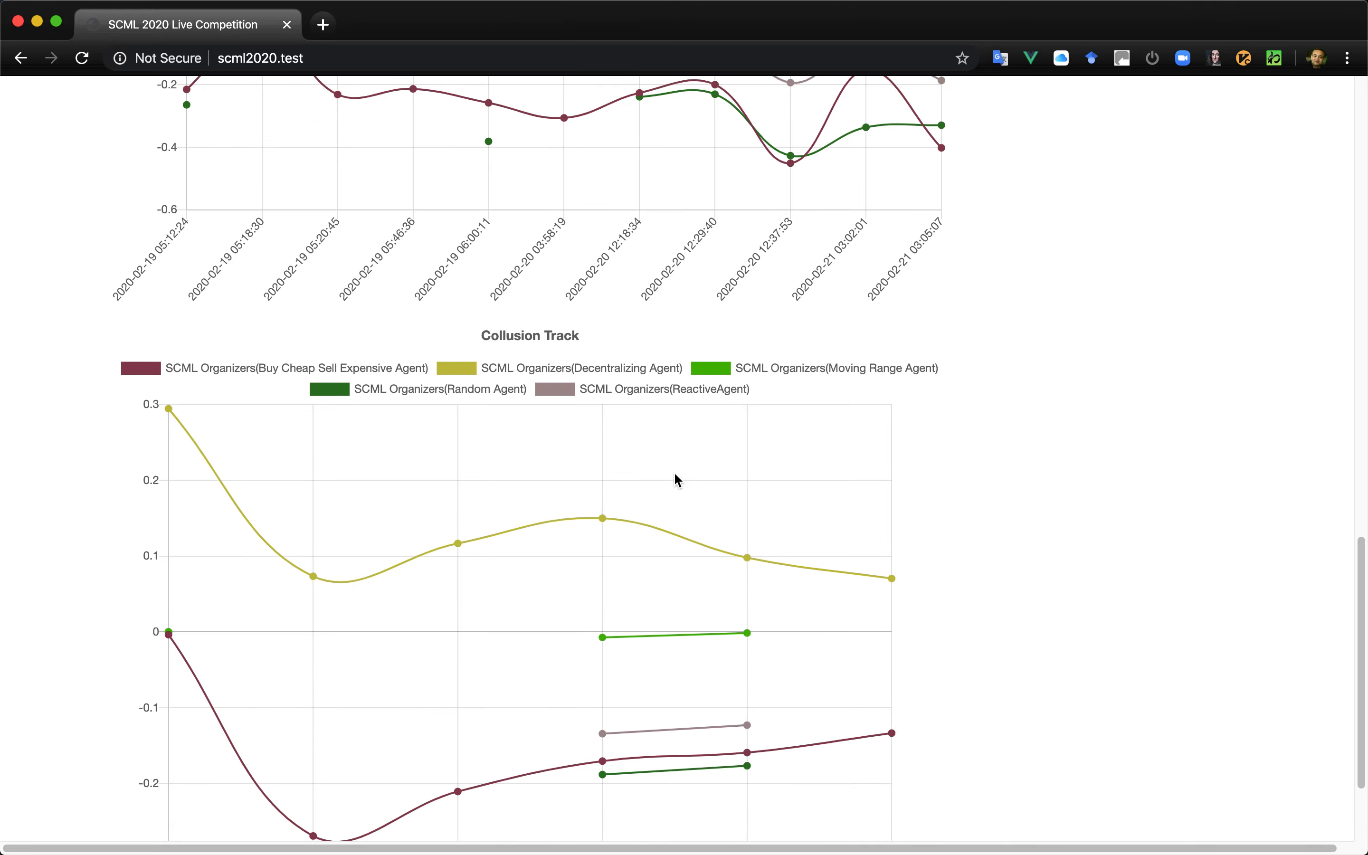
pyautogui.scroll(-3, 677, 480)
pyautogui.scroll(5, 675, 475)
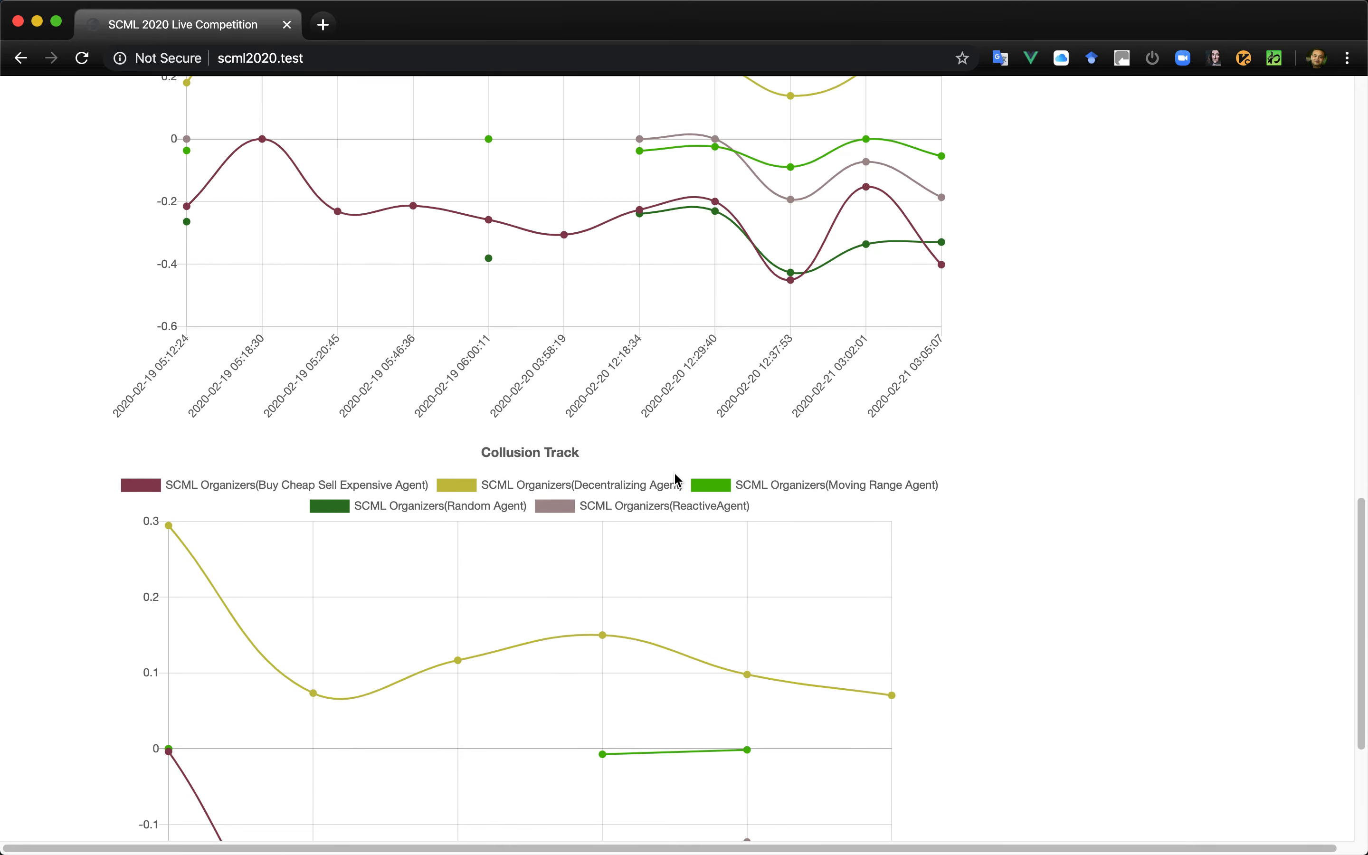
pyautogui.scroll(20, 677, 480)
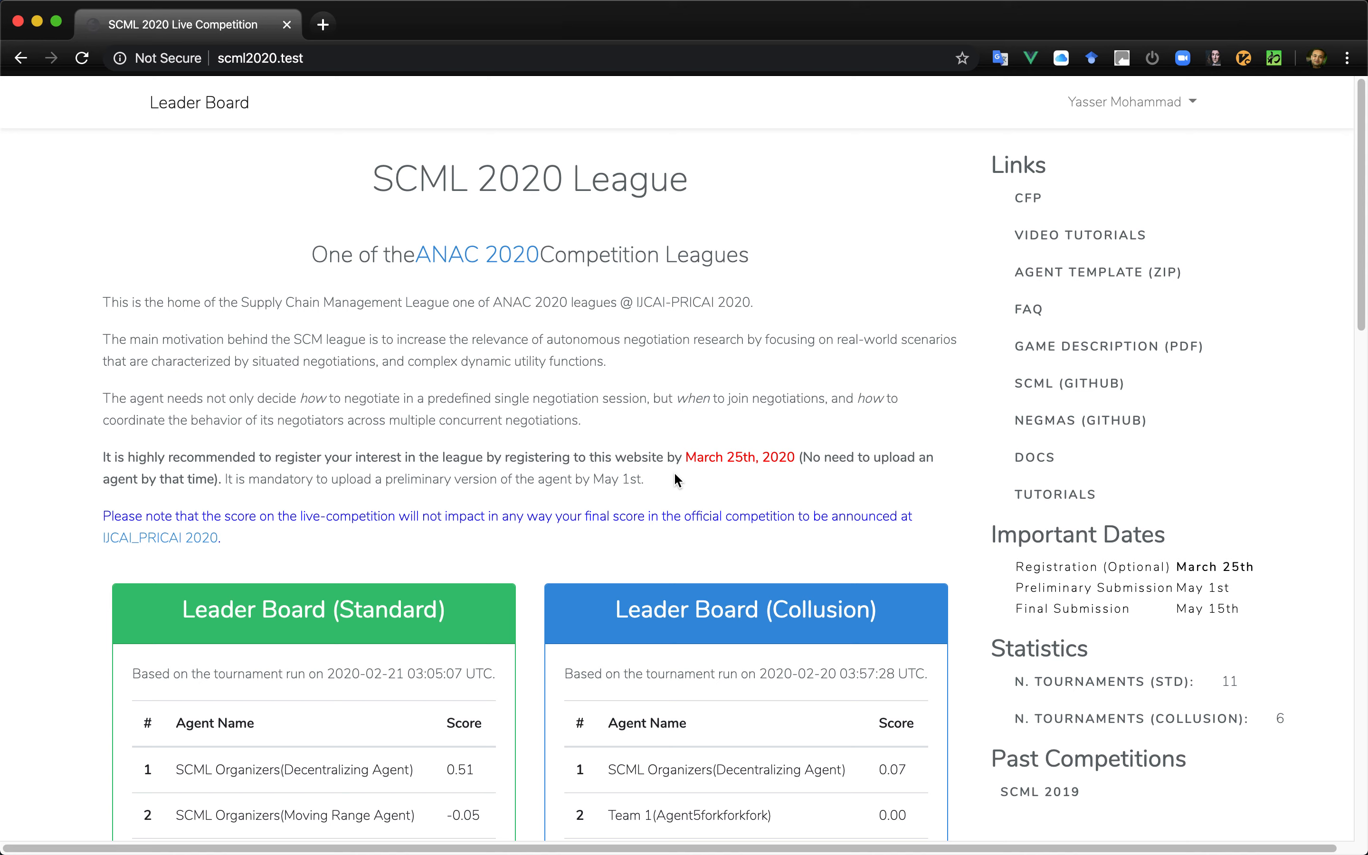
pyautogui.scroll(-3, 673, 479)
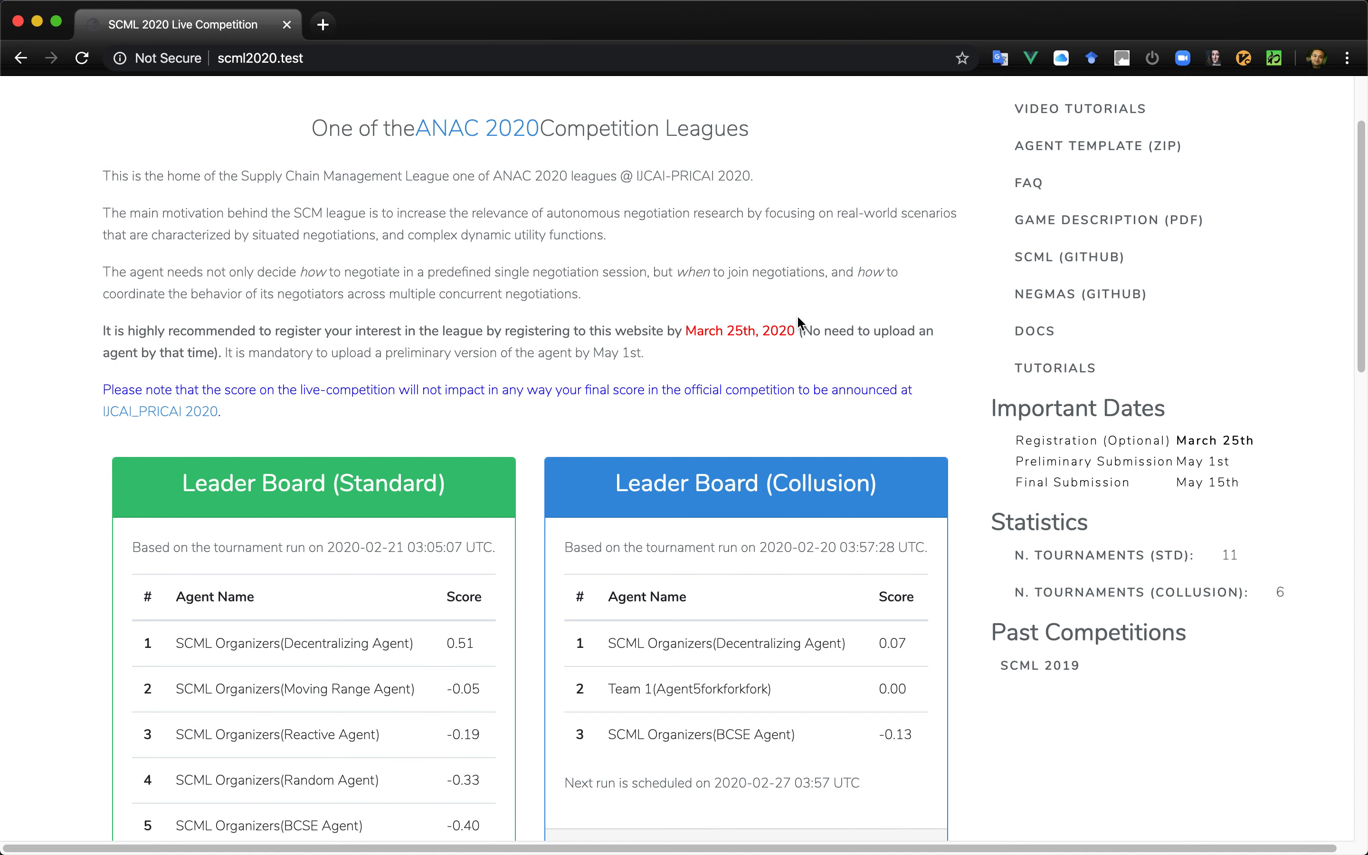
pyautogui.scroll(3, 797, 317)
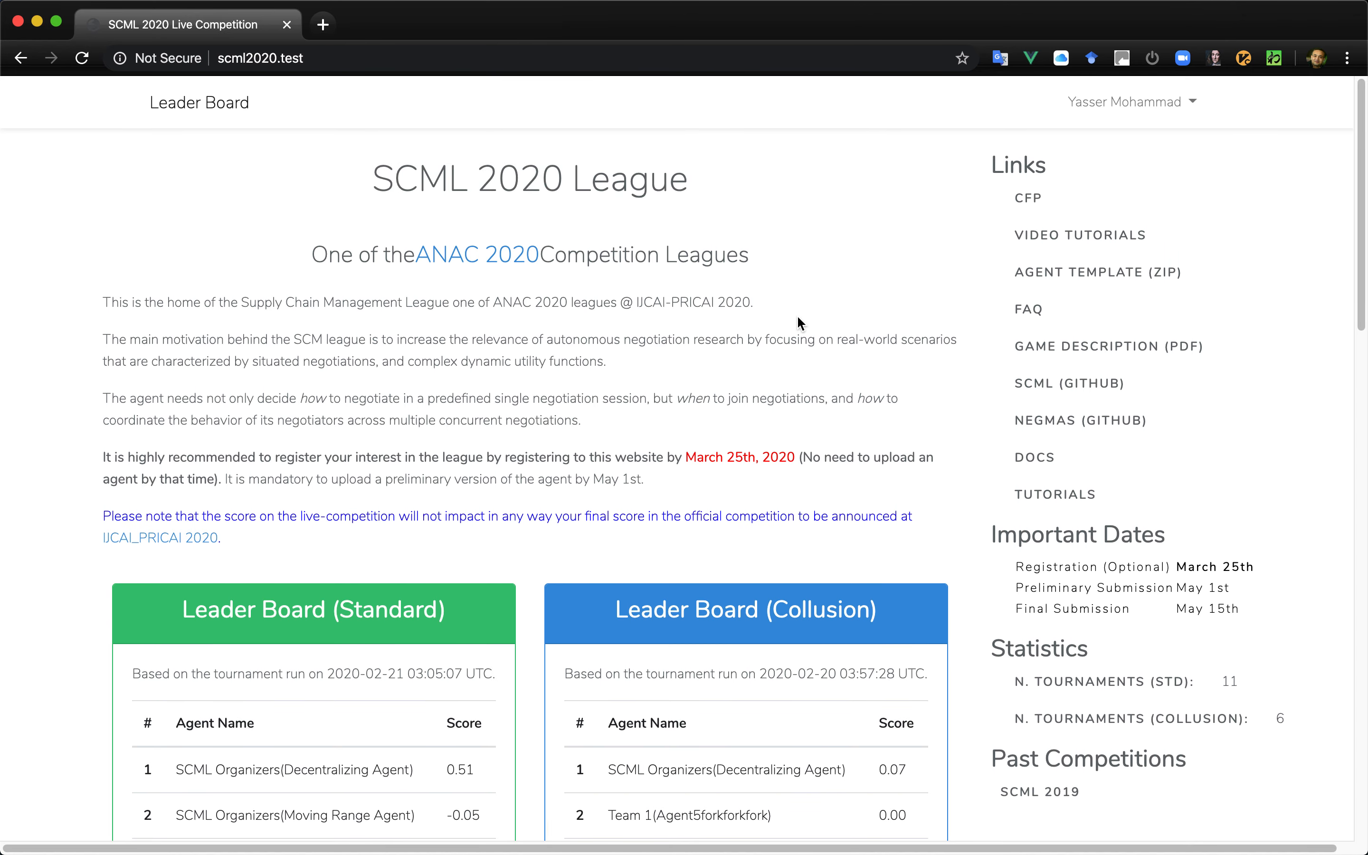